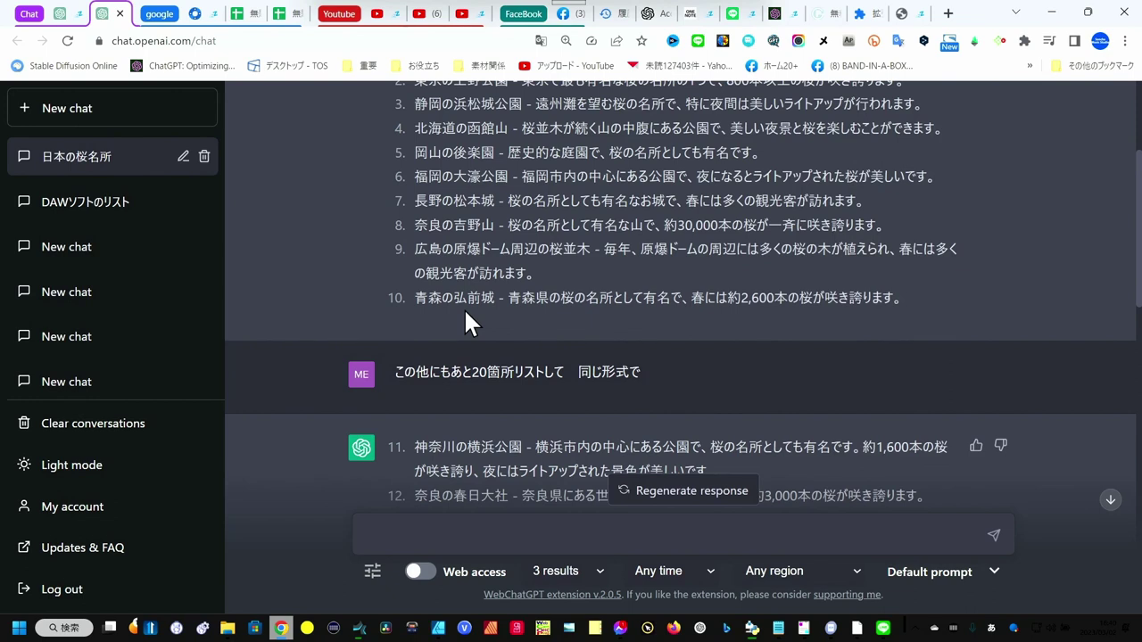
# Select the ' － ' separator after the first spot name and start a Replace with Ctrl+R
pyautogui.scroll(-4, 464, 307)
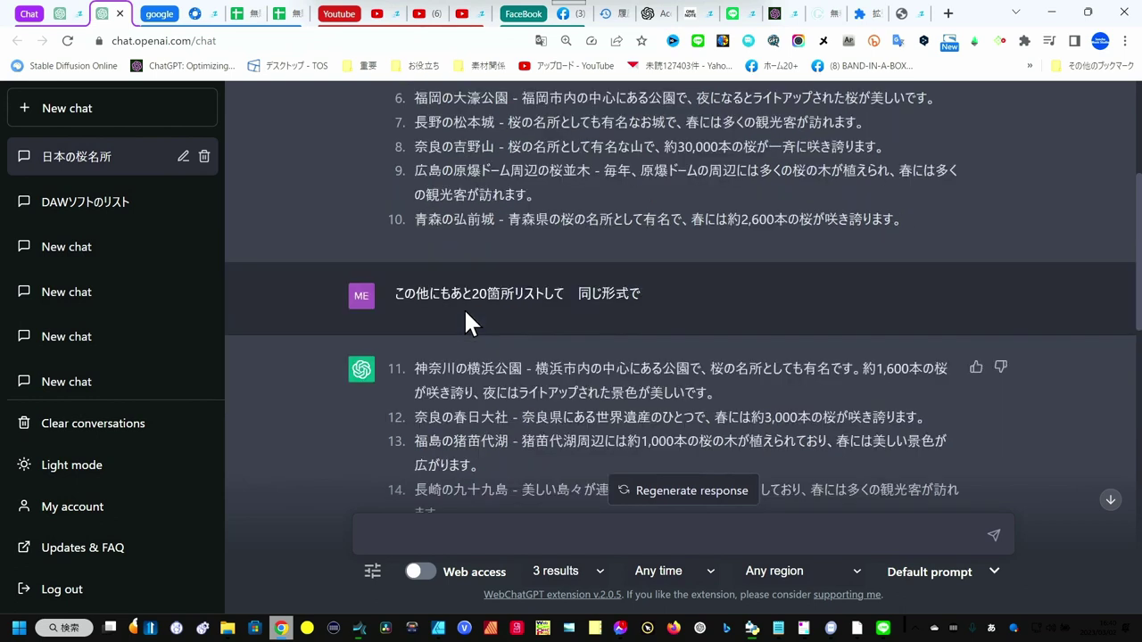
pyautogui.scroll(-2, 466, 308)
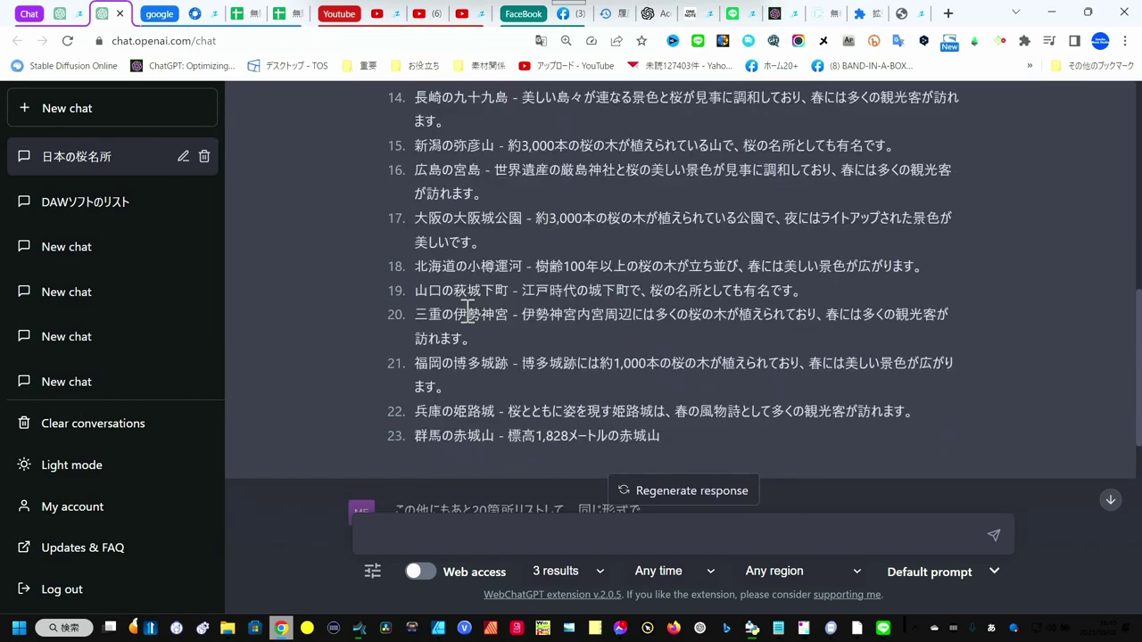
pyautogui.scroll(-2, 464, 312)
pyautogui.scroll(-2, 464, 308)
pyautogui.scroll(-4, 464, 308)
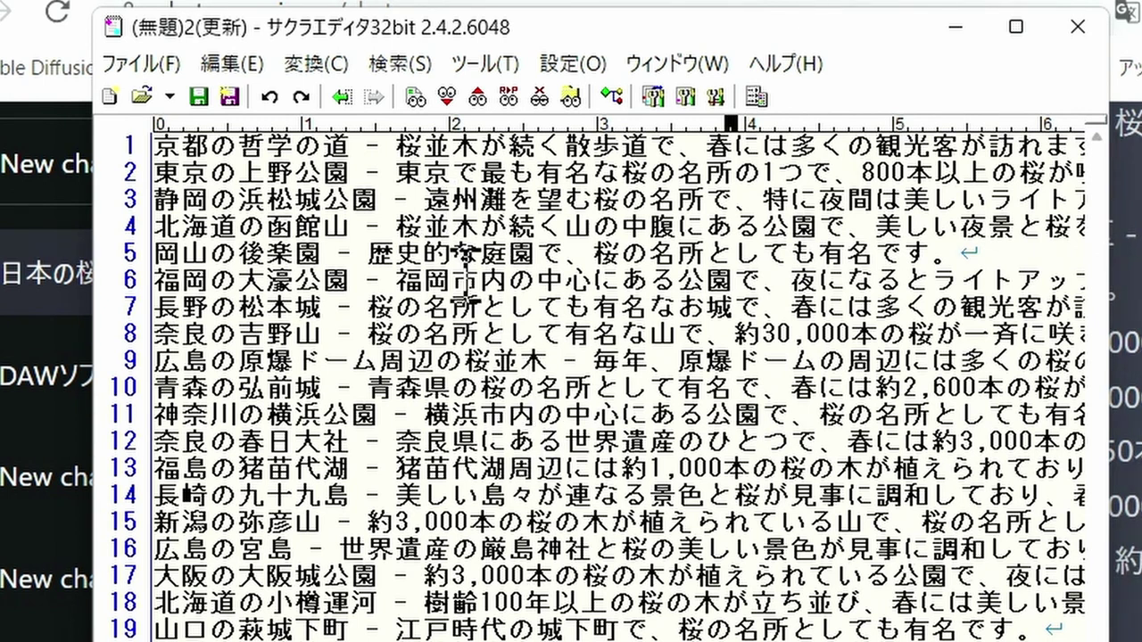
pyautogui.moveTo(351, 145); pyautogui.dragTo(392, 145)
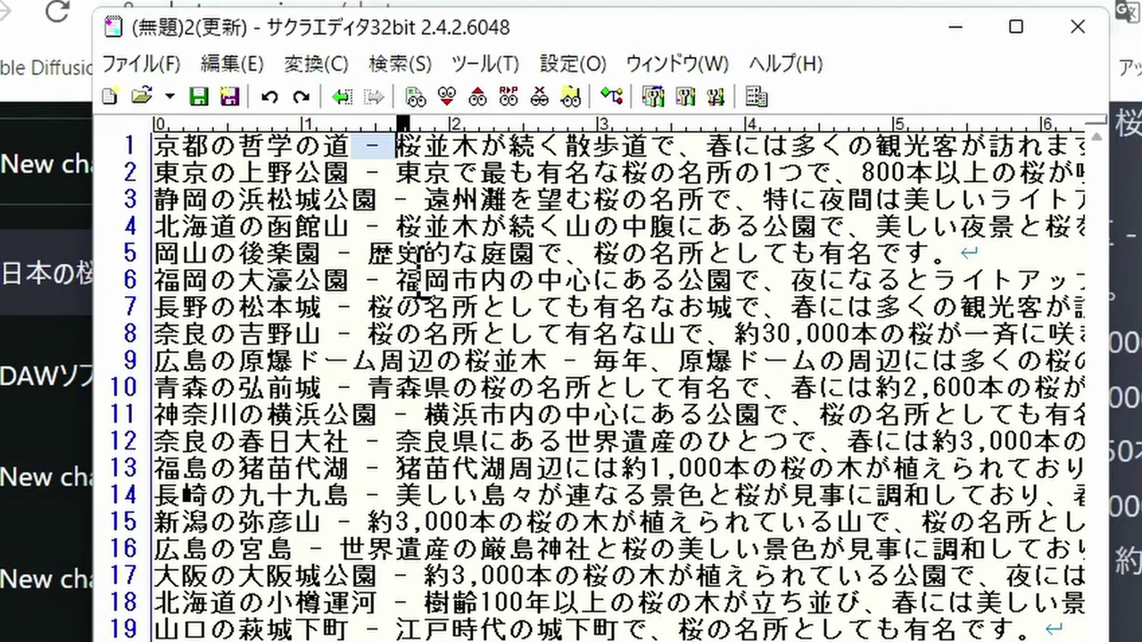
pyautogui.hotkey('ctrl', 'r')
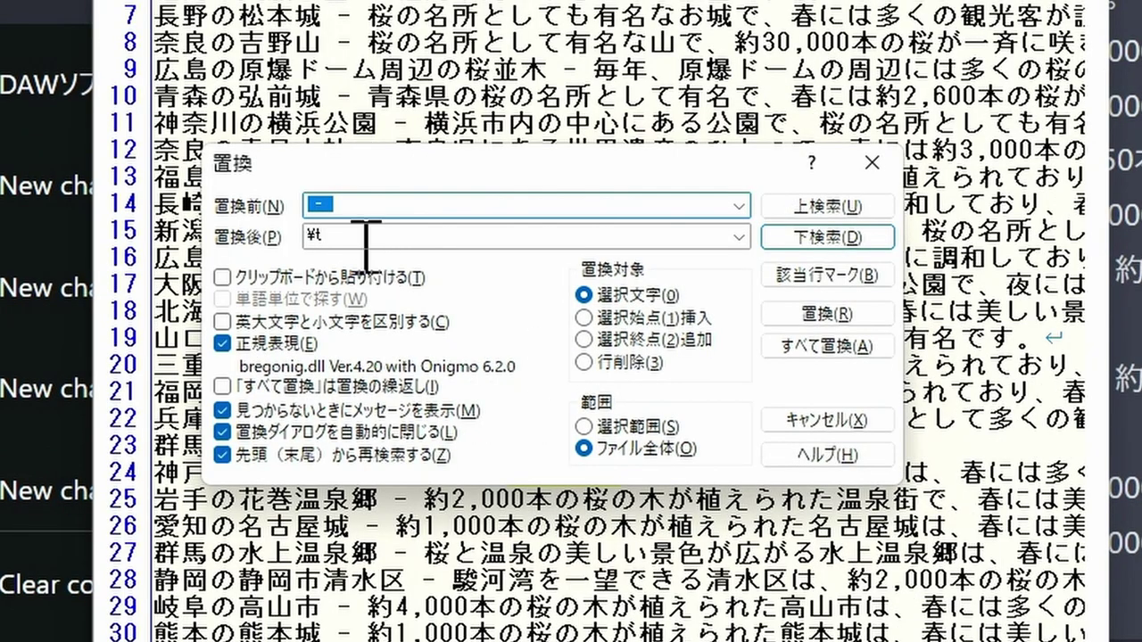
# Replace all 36 － separators with a regex tab (\t) and acknowledge the result
pyautogui.click(366, 237)
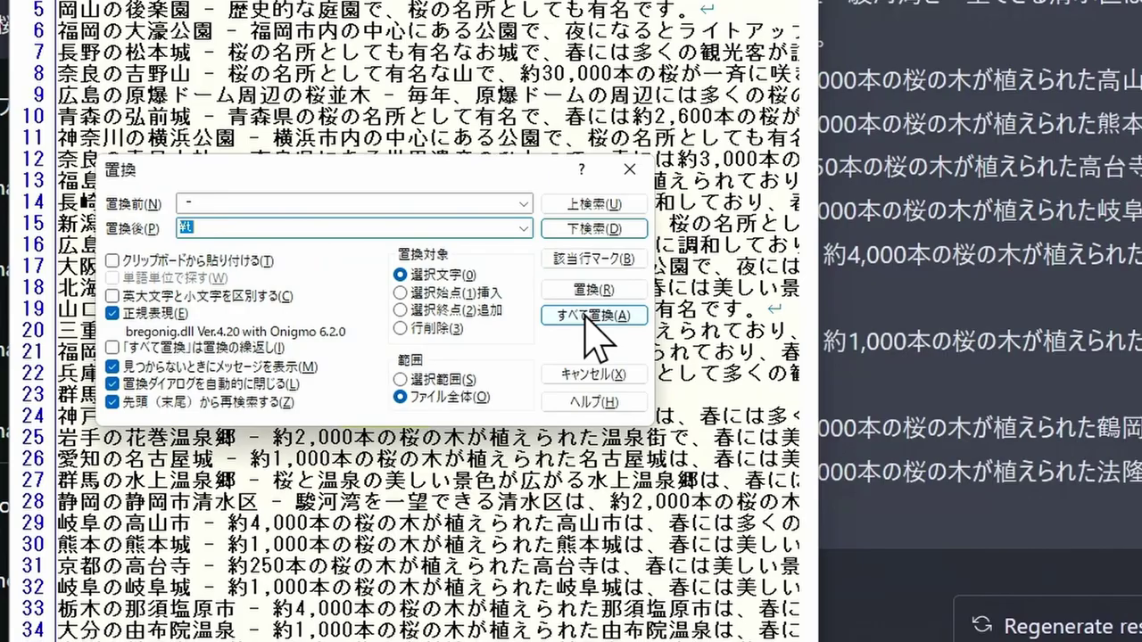
pyautogui.click(949, 346)
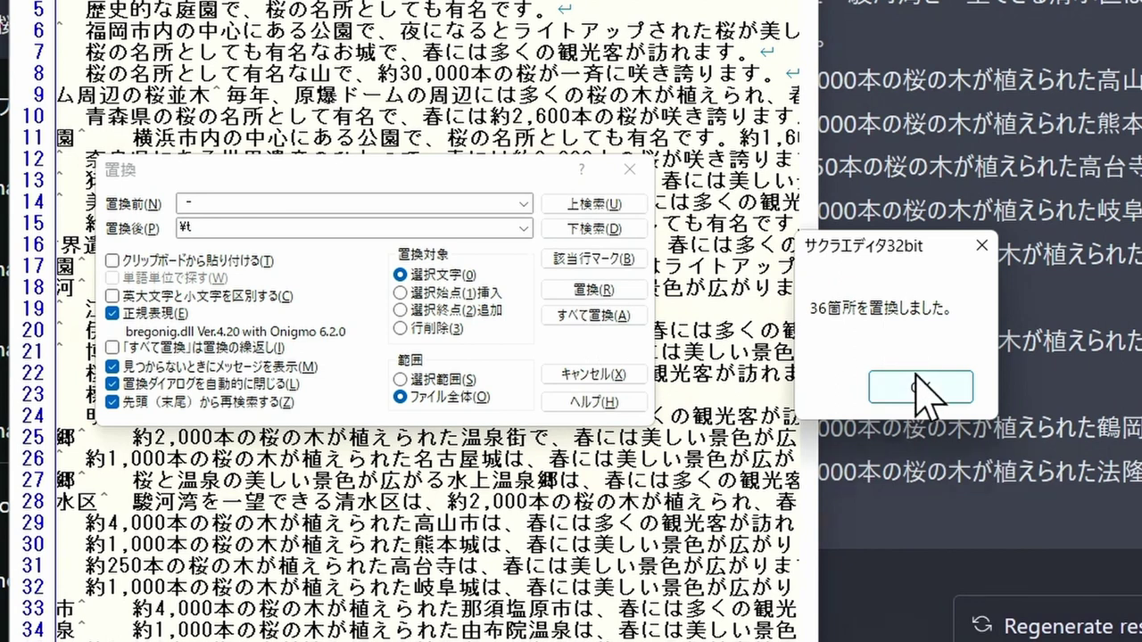
pyautogui.click(919, 387)
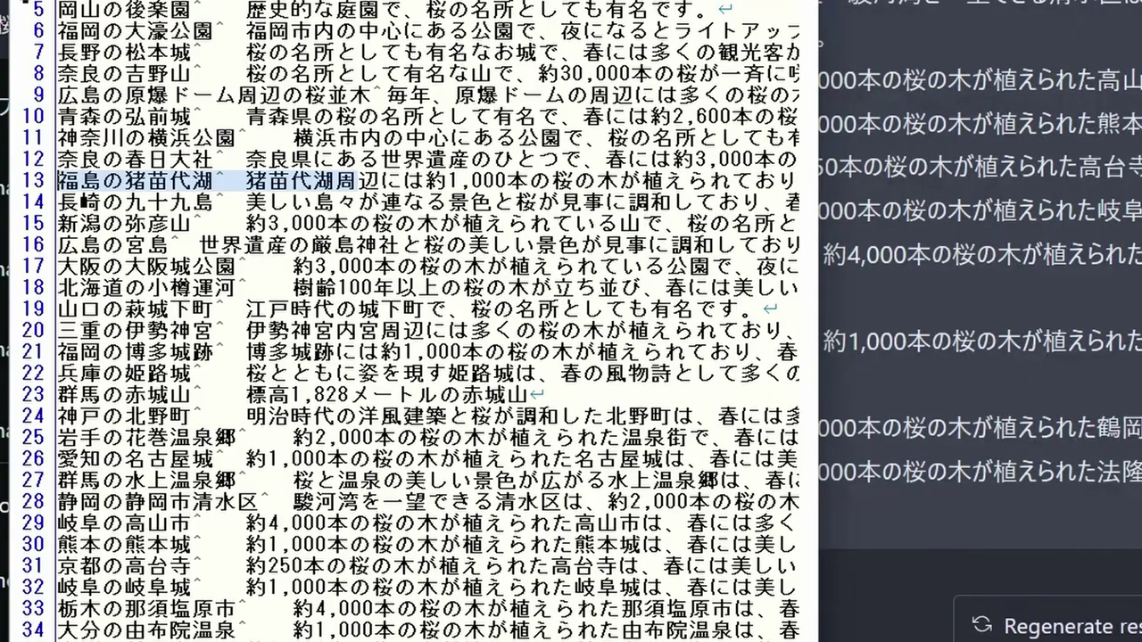
# Save the tab-separated list to the Desktop as sakura.csv
pyautogui.hotkey('ctrl', 's')
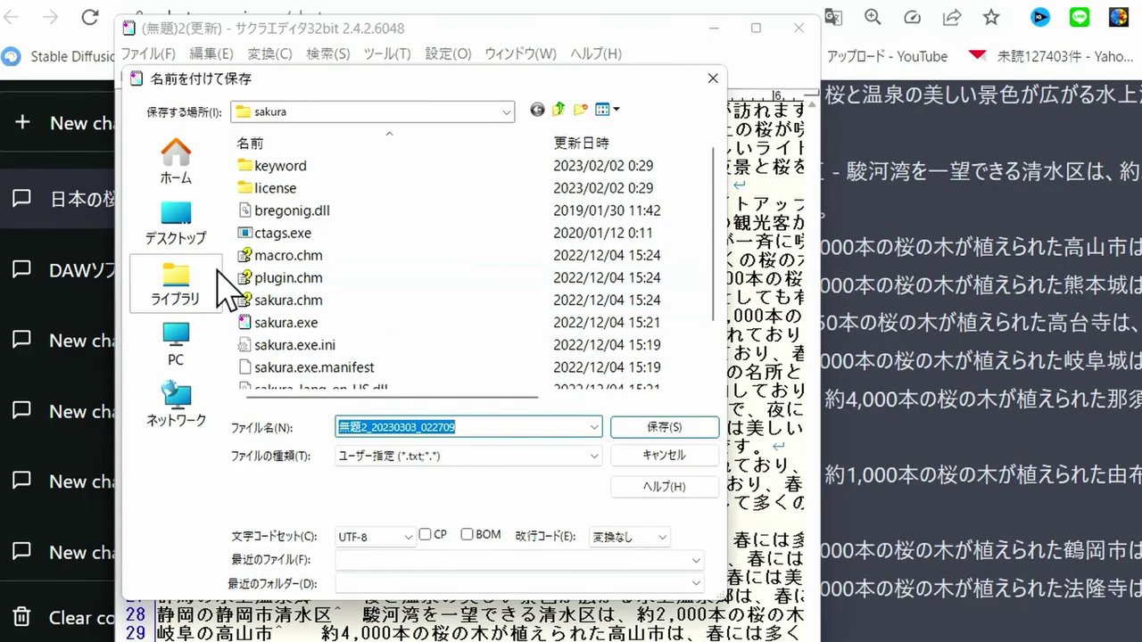
pyautogui.click(183, 234)
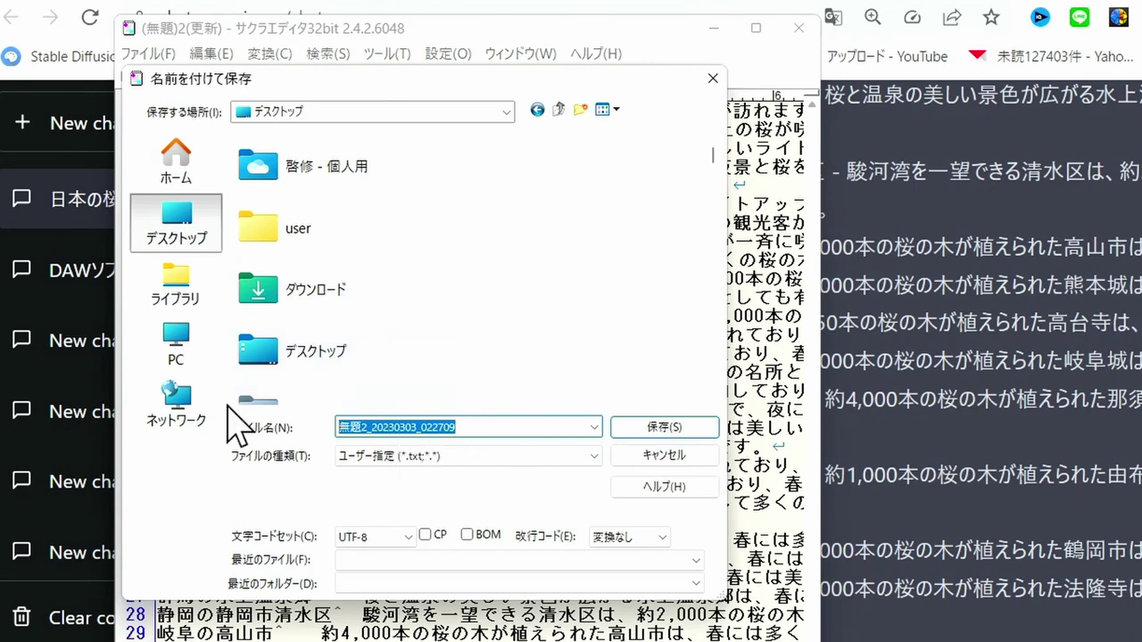
pyautogui.write('sakura')
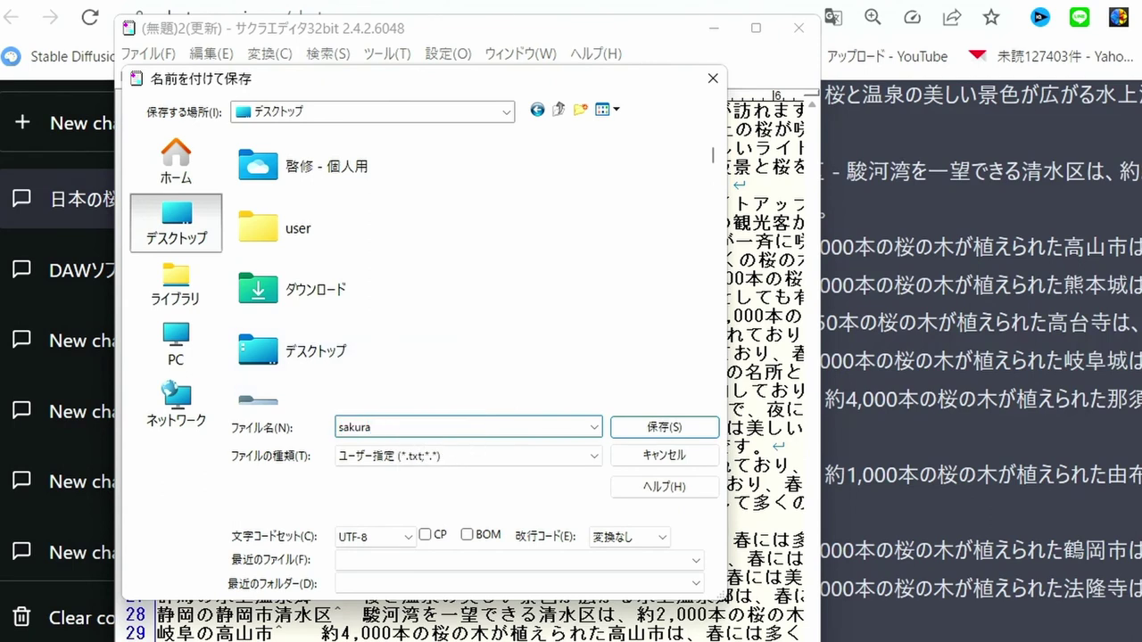
pyautogui.write('.')
pyautogui.write('csv')
pyautogui.click(659, 427)
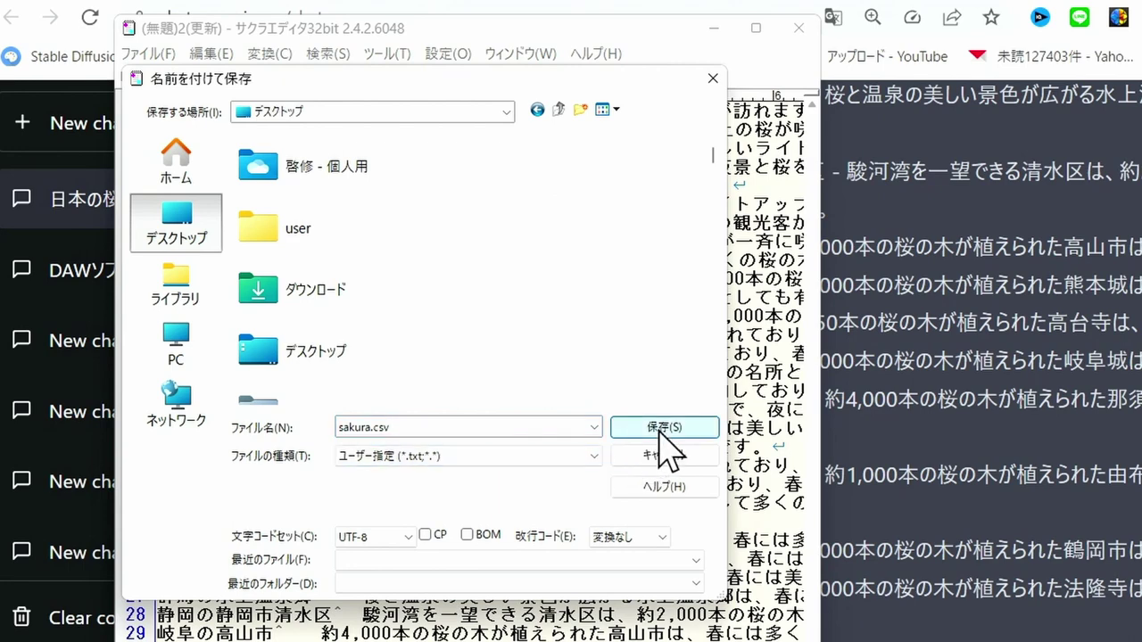
pyautogui.click(714, 29)
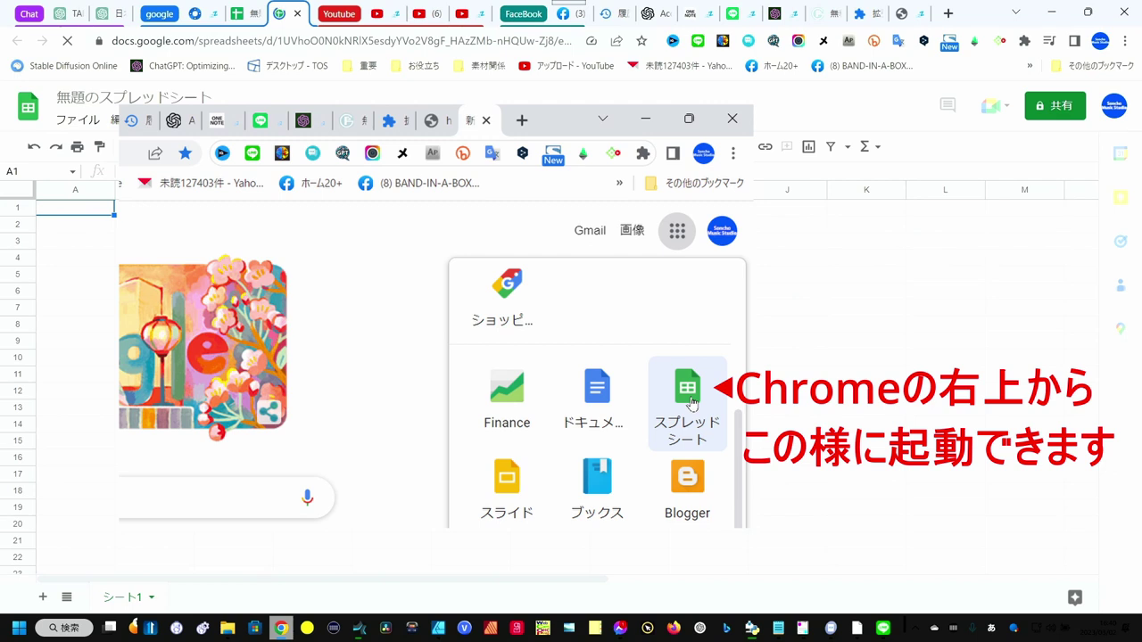
# With A2 selected, upload sakura.csv from the Desktop into the Import file dialog
pyautogui.click(84, 231)
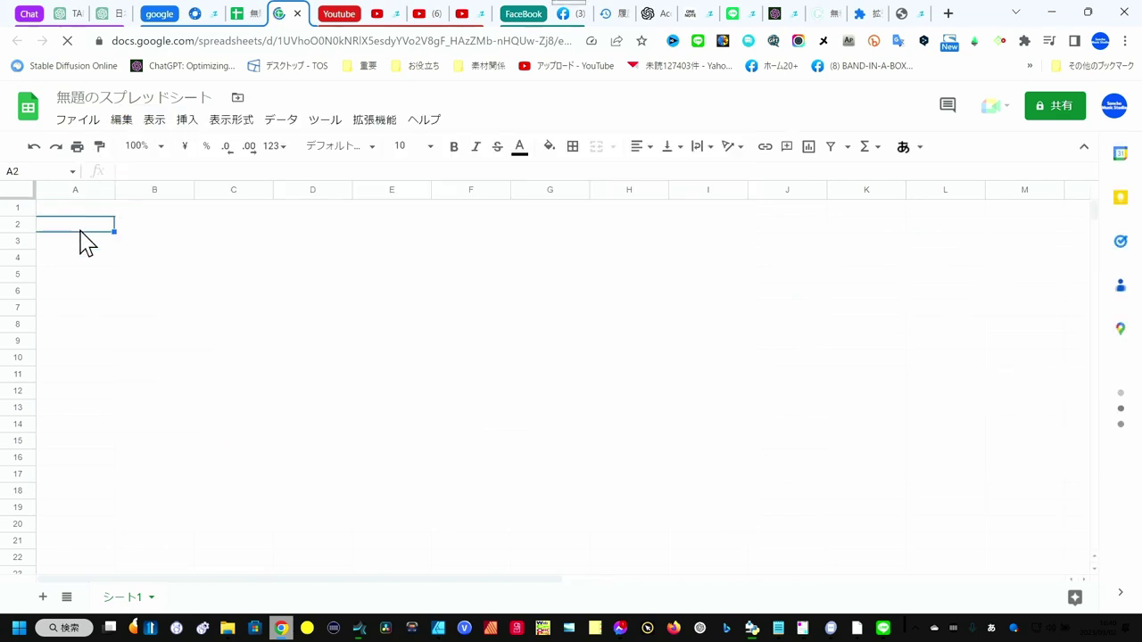
pyautogui.click(89, 123)
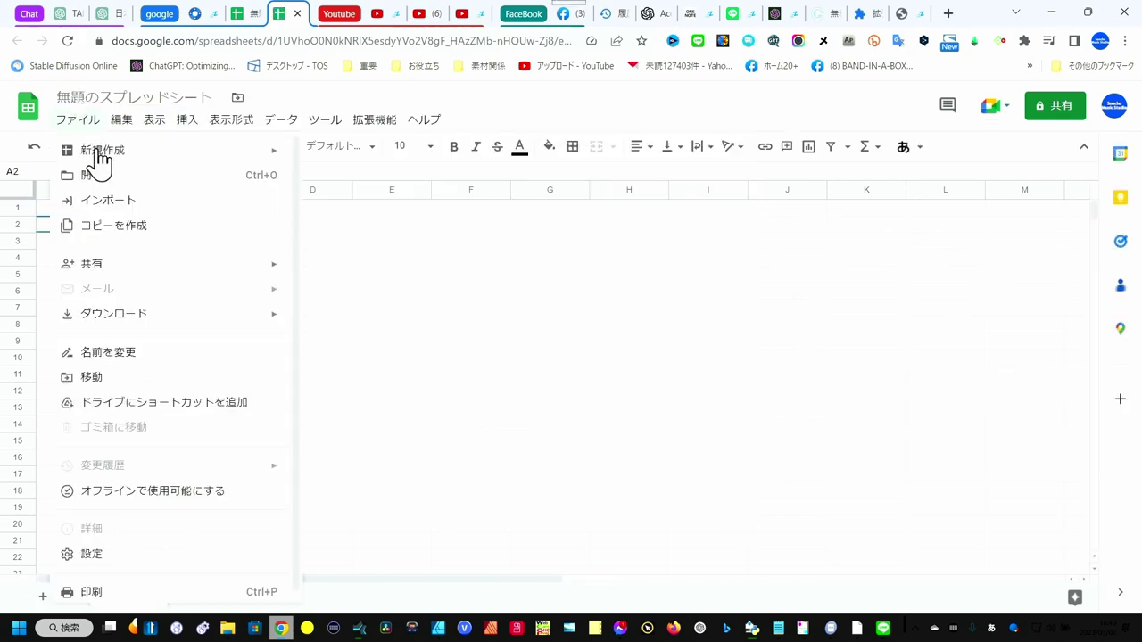
pyautogui.click(109, 202)
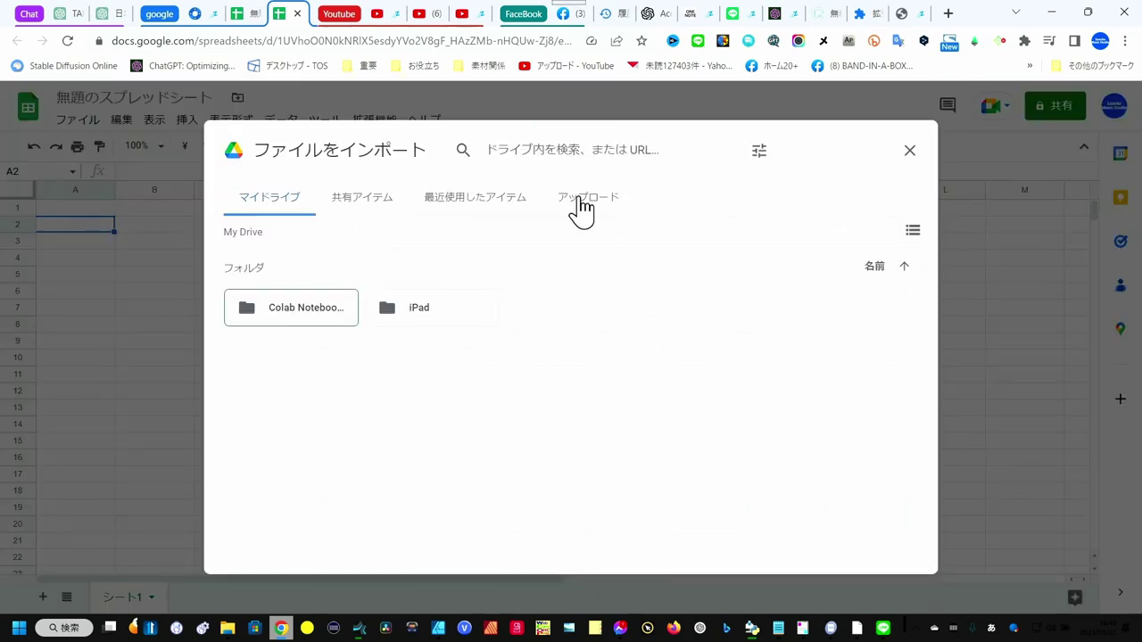
pyautogui.click(581, 203)
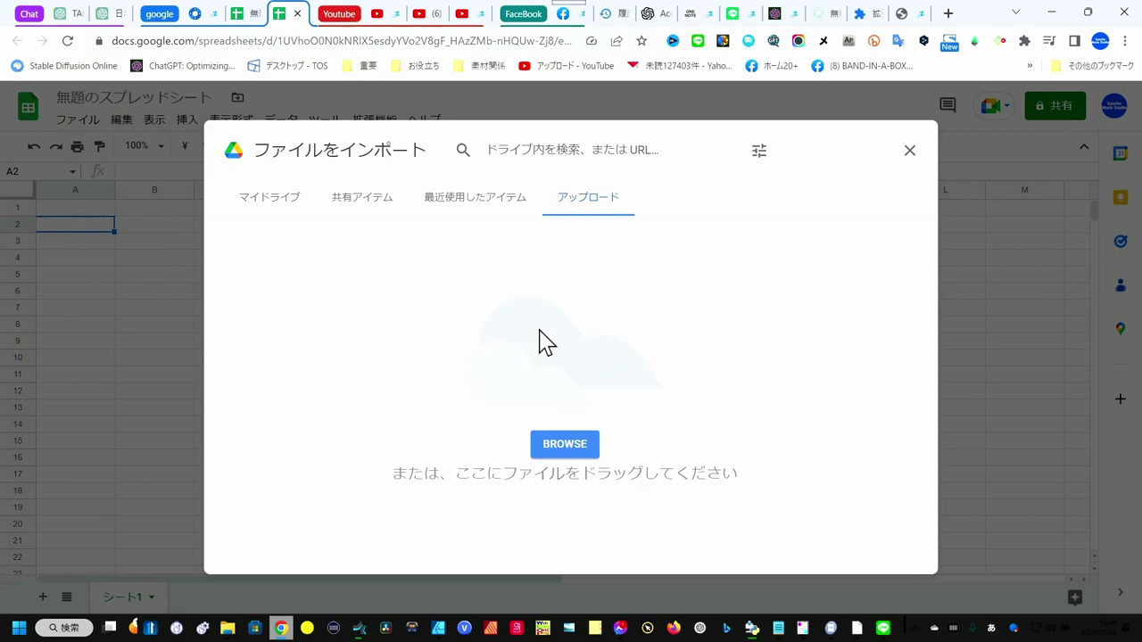
pyautogui.moveTo(227, 628)
pyautogui.click(224, 571)
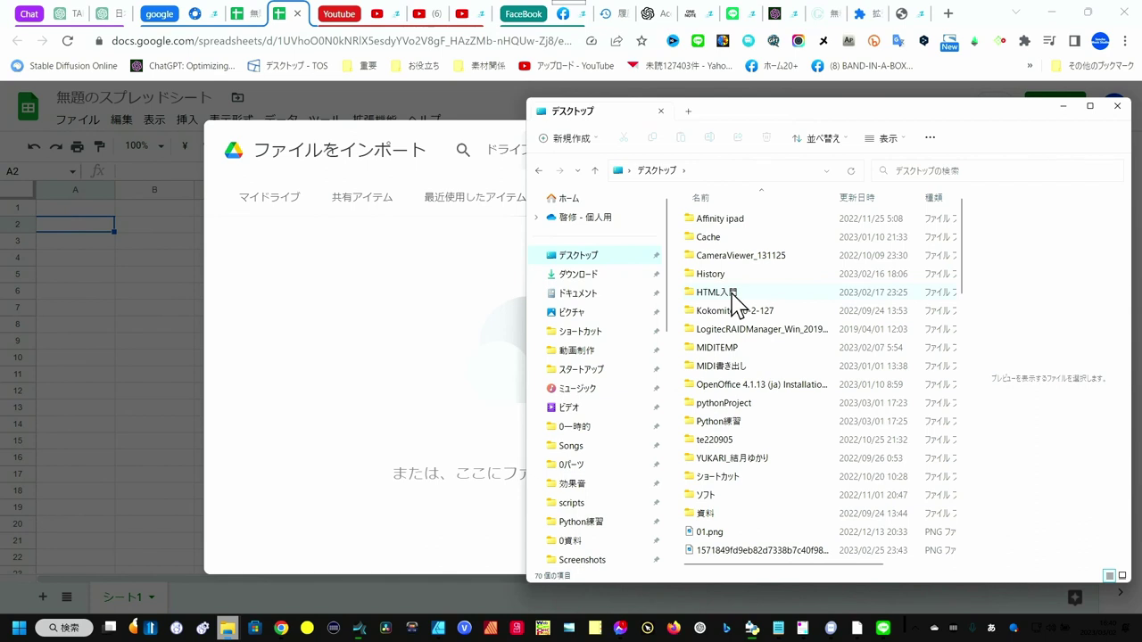
pyautogui.scroll(-5, 767, 307)
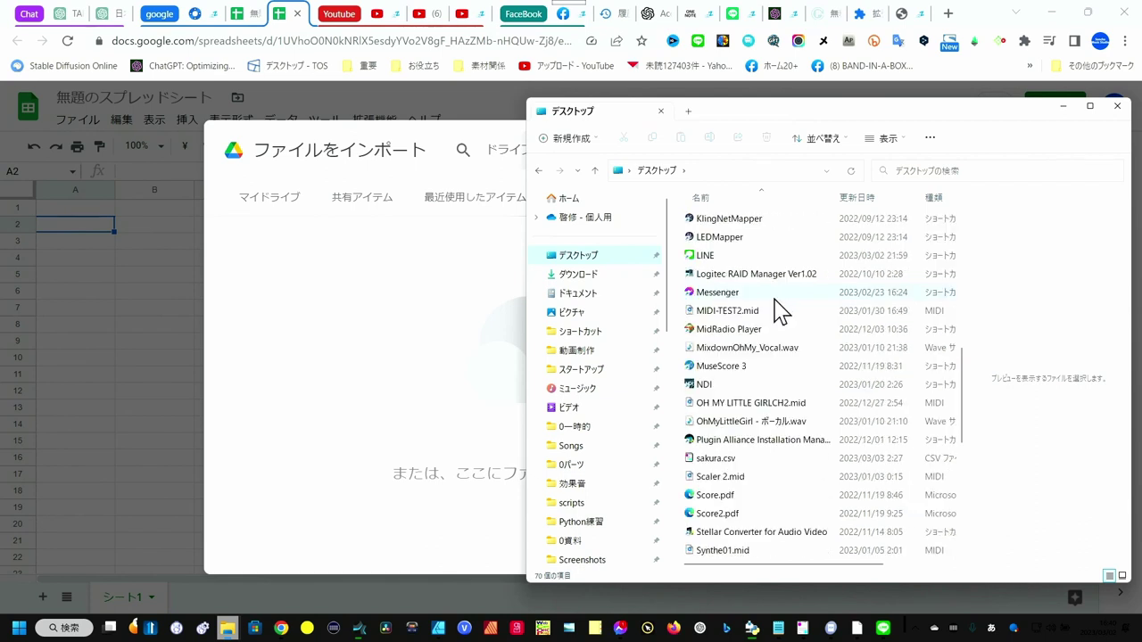
pyautogui.click(729, 461)
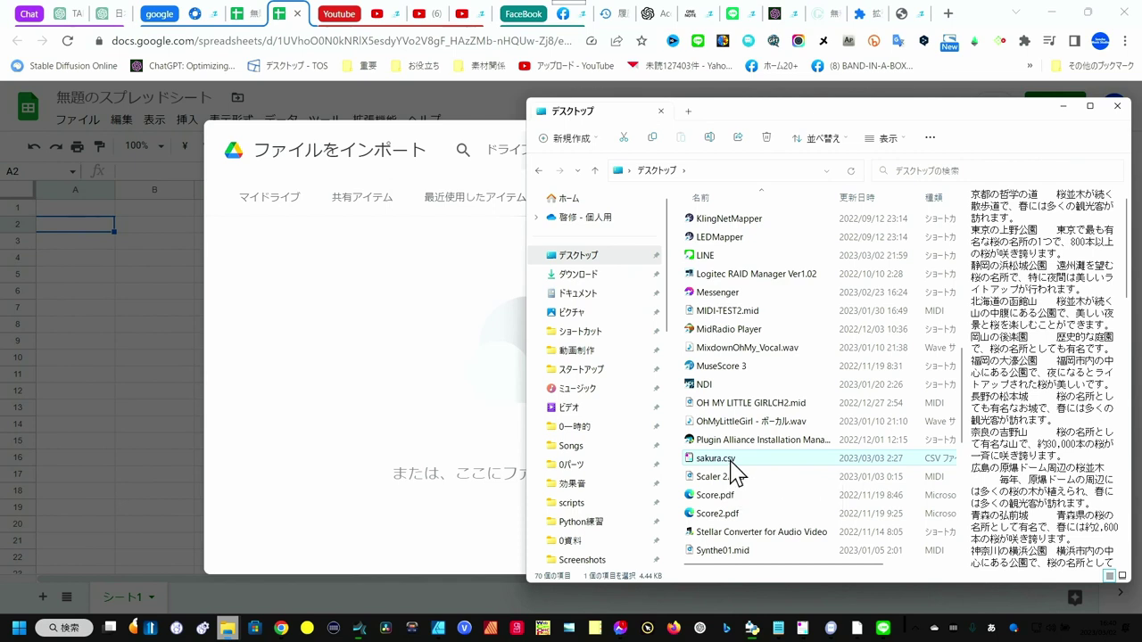
pyautogui.moveTo(733, 470); pyautogui.dragTo(535, 407)
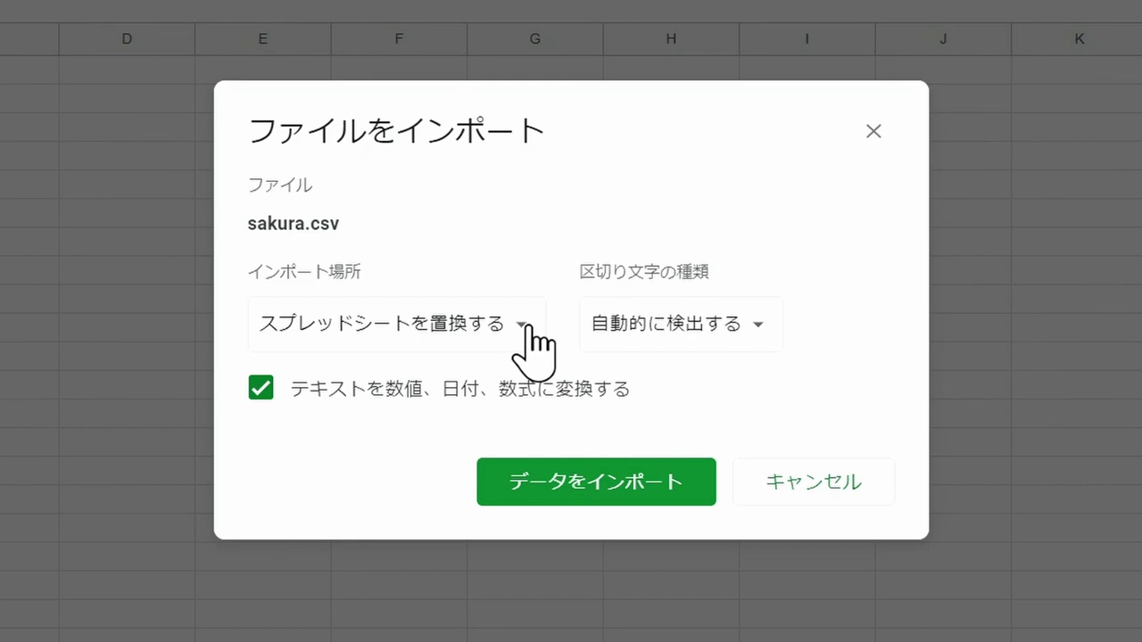
# Import the data starting at the selected cell, splitting columns on tabs
pyautogui.click(532, 338)
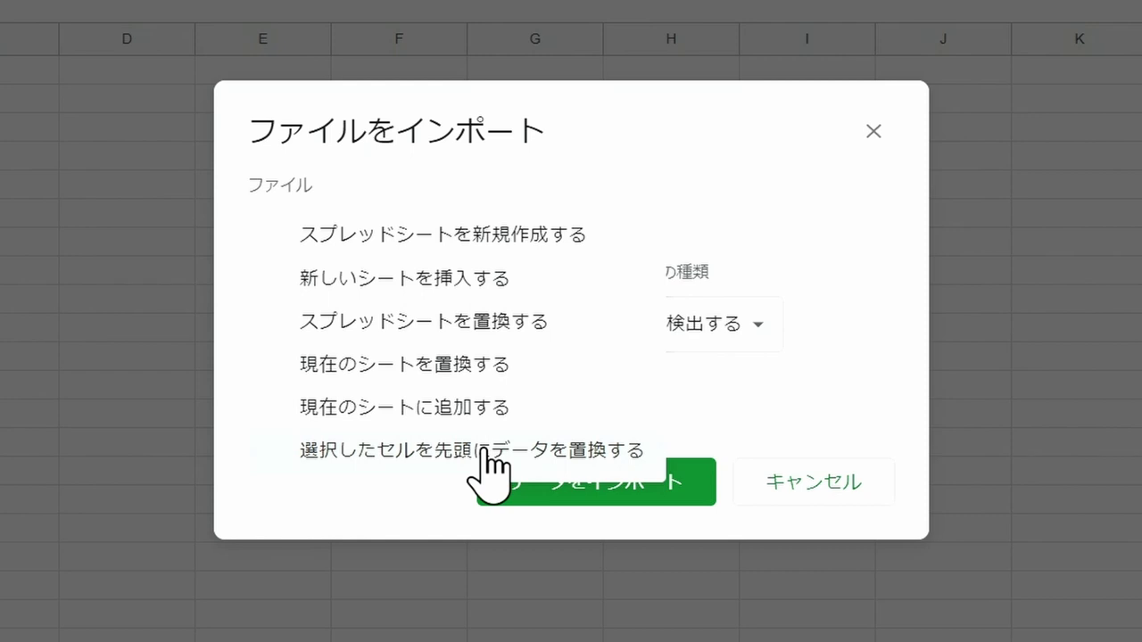
pyautogui.click(482, 459)
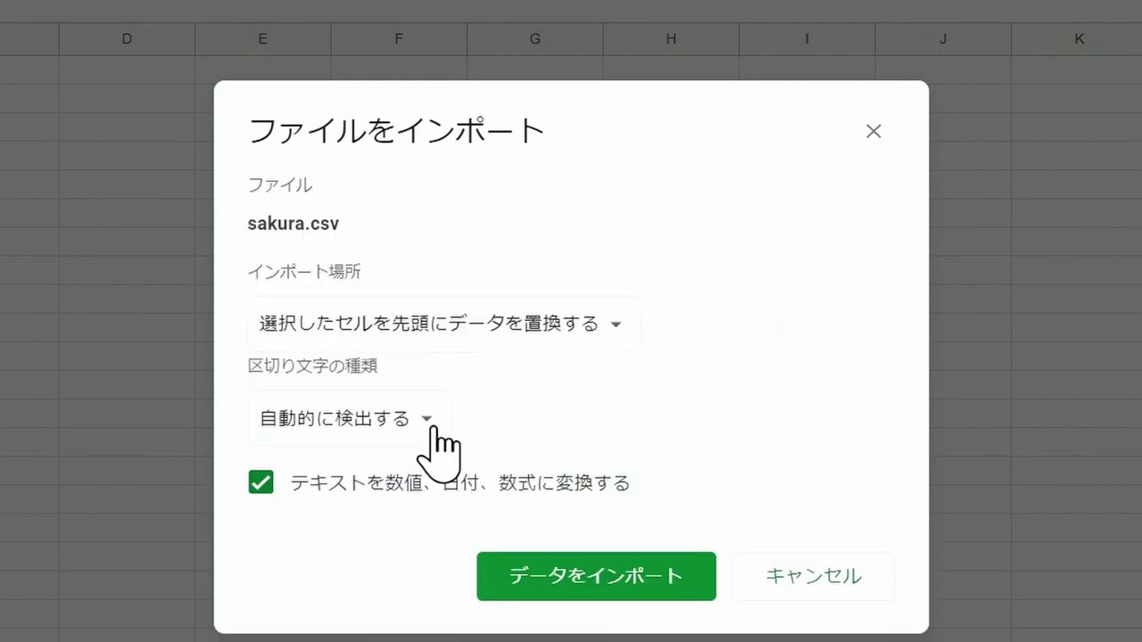
pyautogui.click(436, 428)
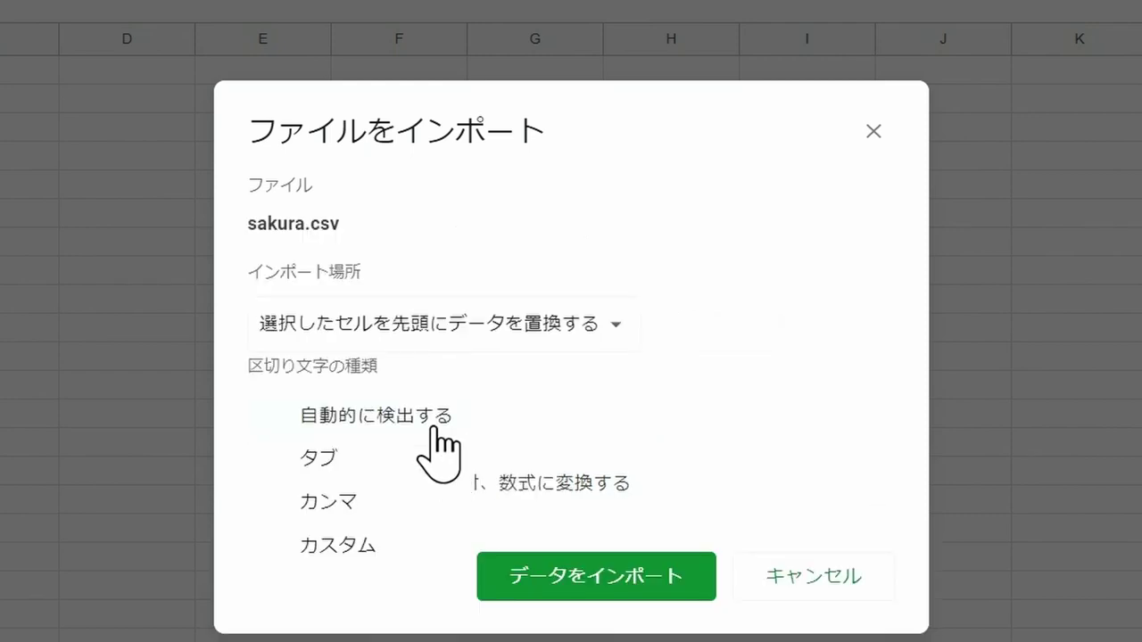
pyautogui.click(391, 461)
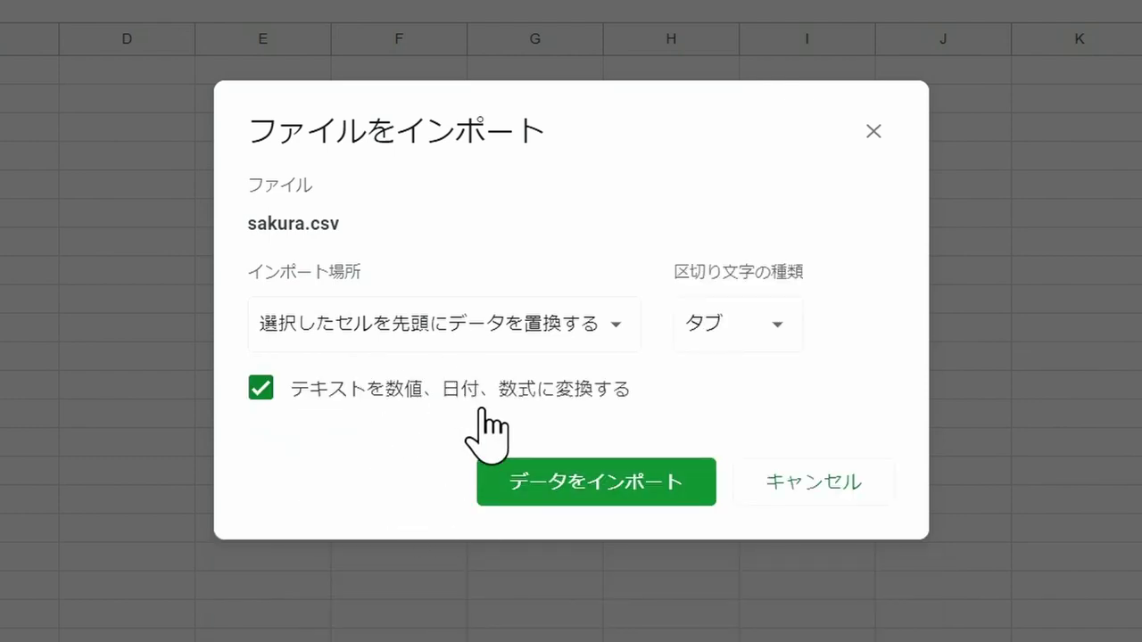
pyautogui.click(569, 486)
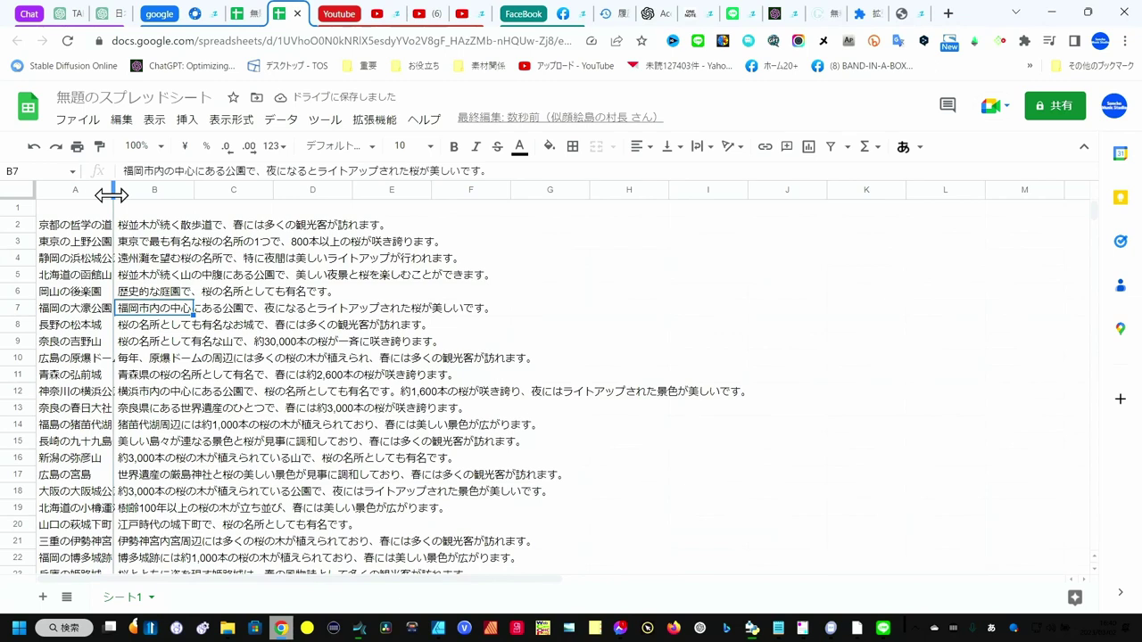
# Widen column A, enter the header 名所 in A1, and resize column B to fit
pyautogui.moveTo(211, 213); pyautogui.dragTo(214, 213)
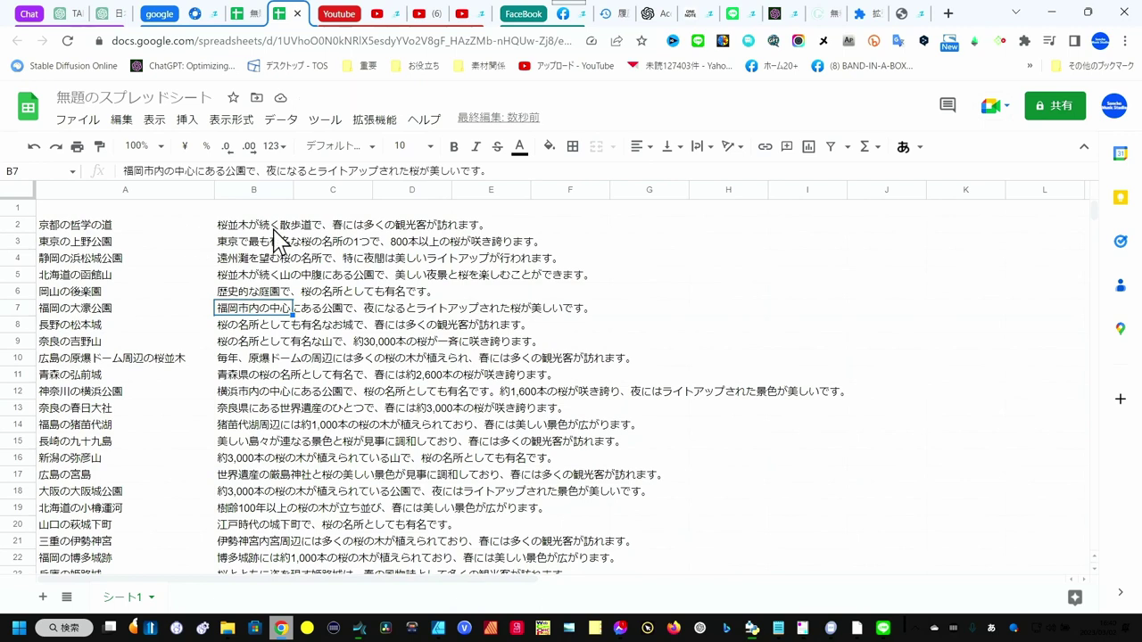
pyautogui.click(130, 209)
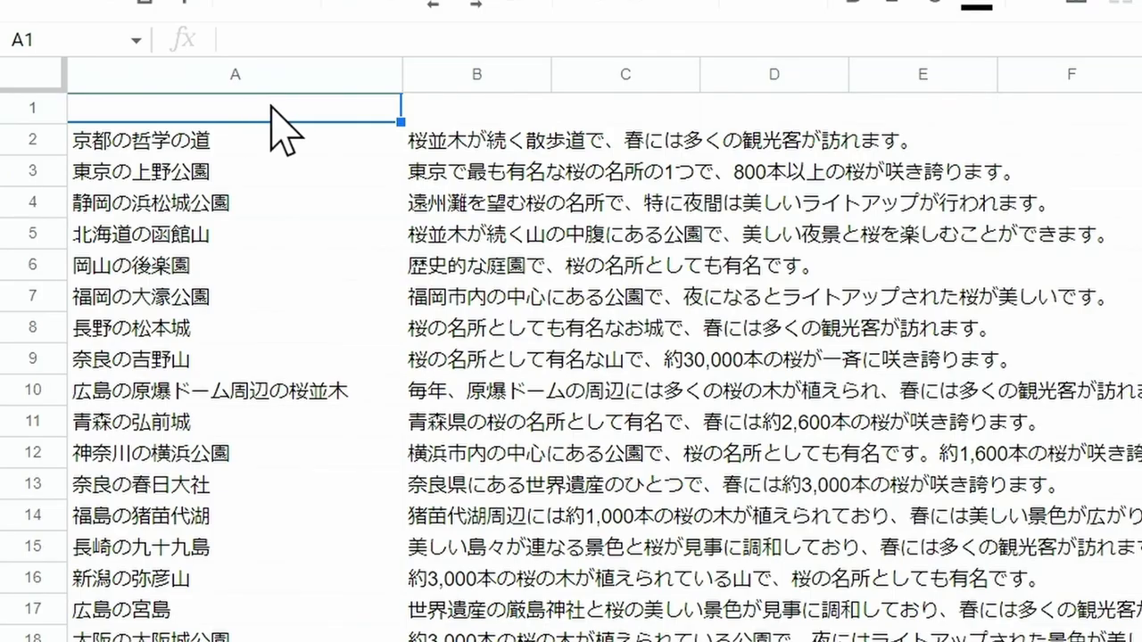
pyautogui.write('名所')
pyautogui.press('Tab')
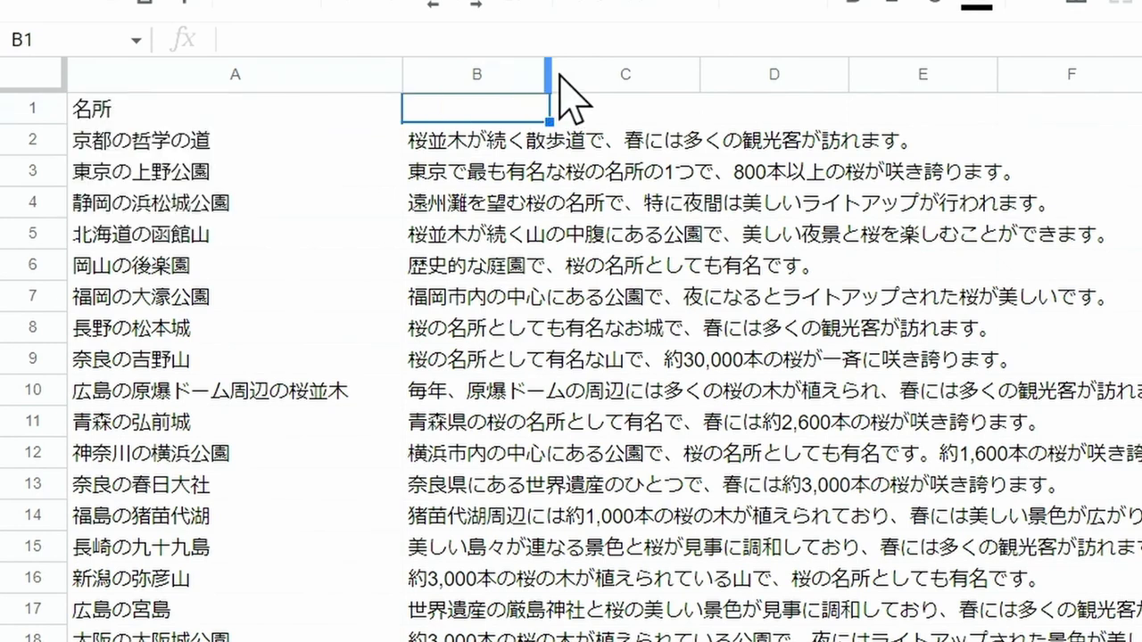
pyautogui.moveTo(547, 82); pyautogui.dragTo(810, 82)
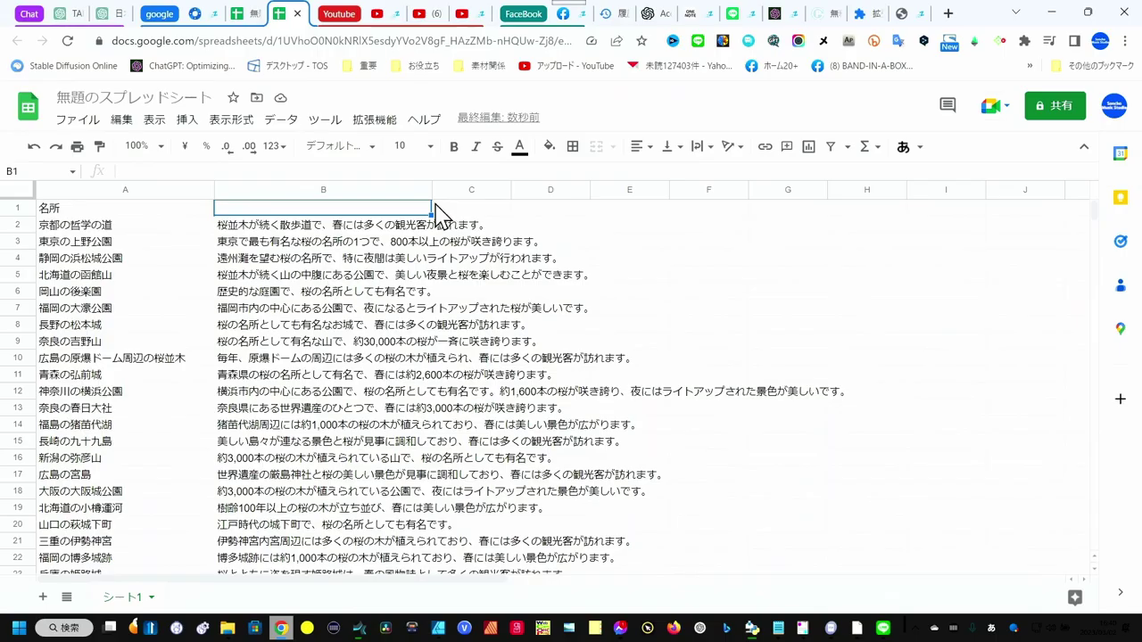
pyautogui.moveTo(431, 193); pyautogui.dragTo(378, 193)
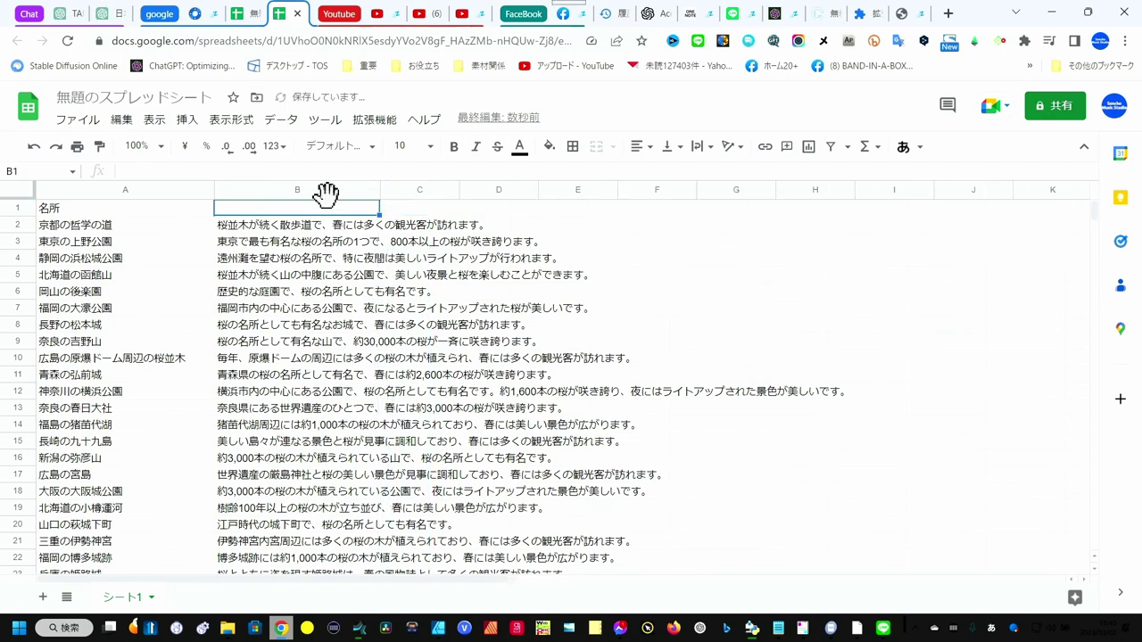
# Set column B's text wrapping to Clip
pyautogui.click(324, 190)
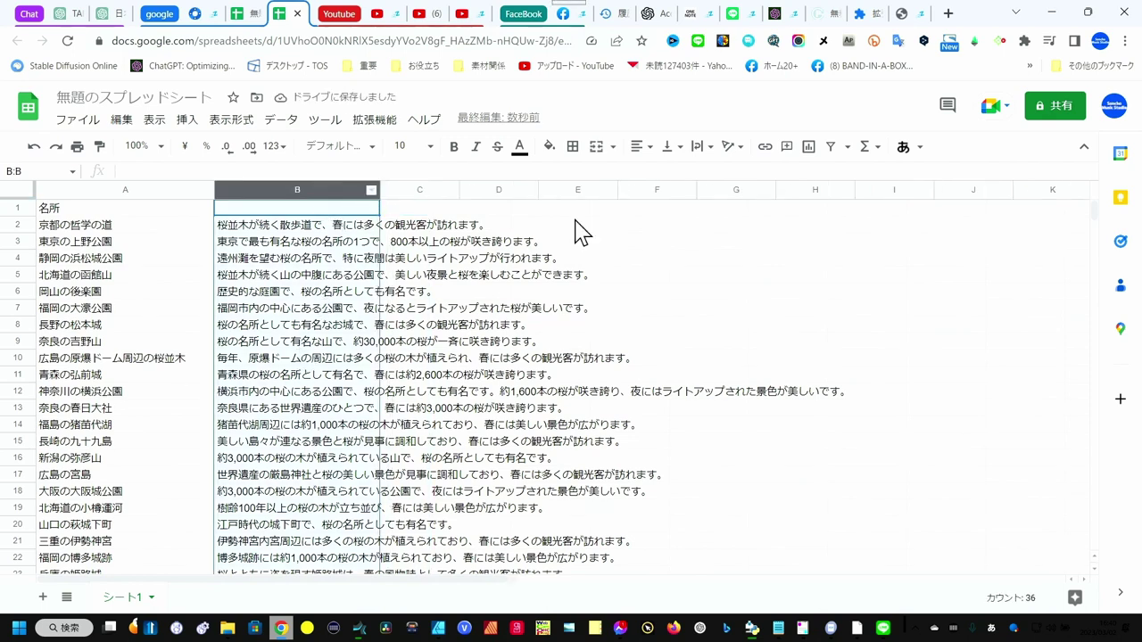
pyautogui.click(698, 147)
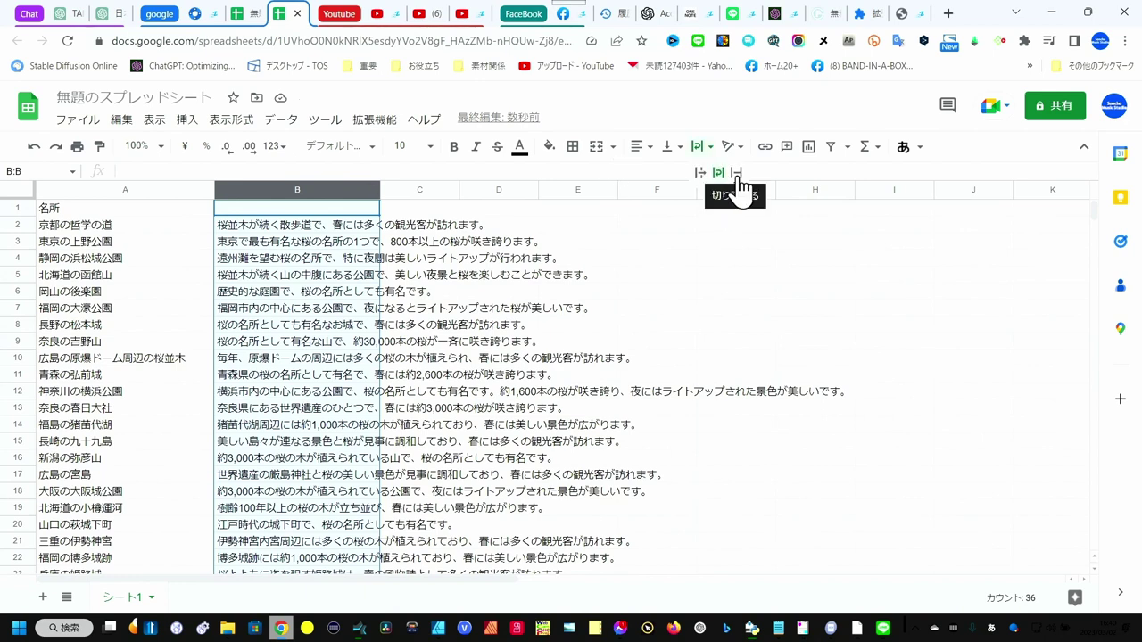
pyautogui.click(737, 172)
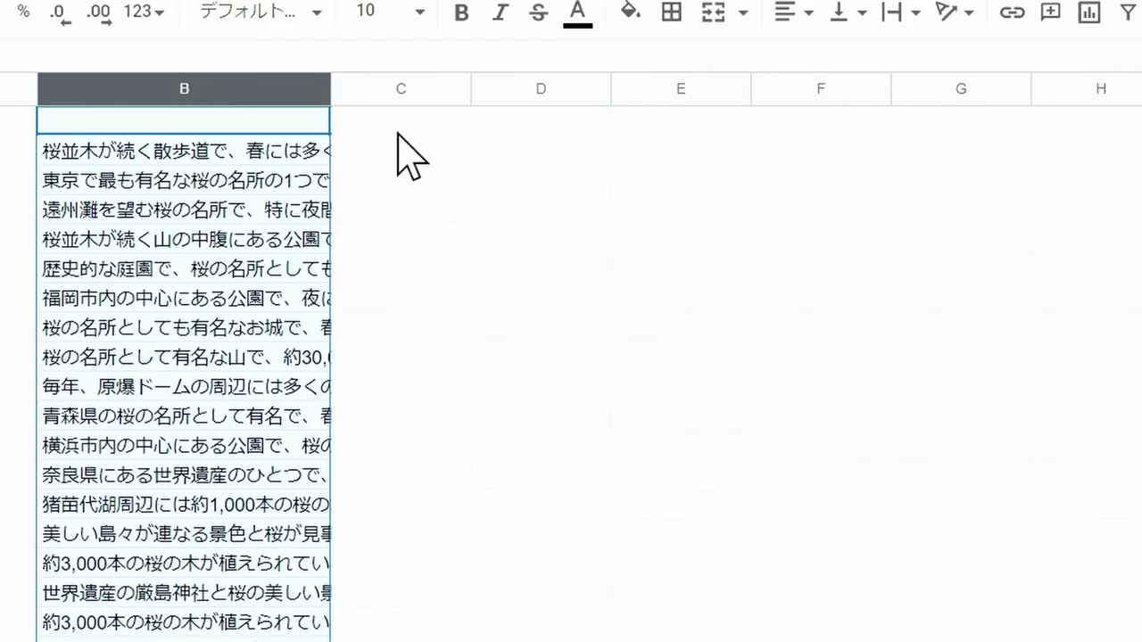
# Add the headers 開花時期 in C1 and 住所 in D1, and narrow column D slightly
pyautogui.click(419, 208)
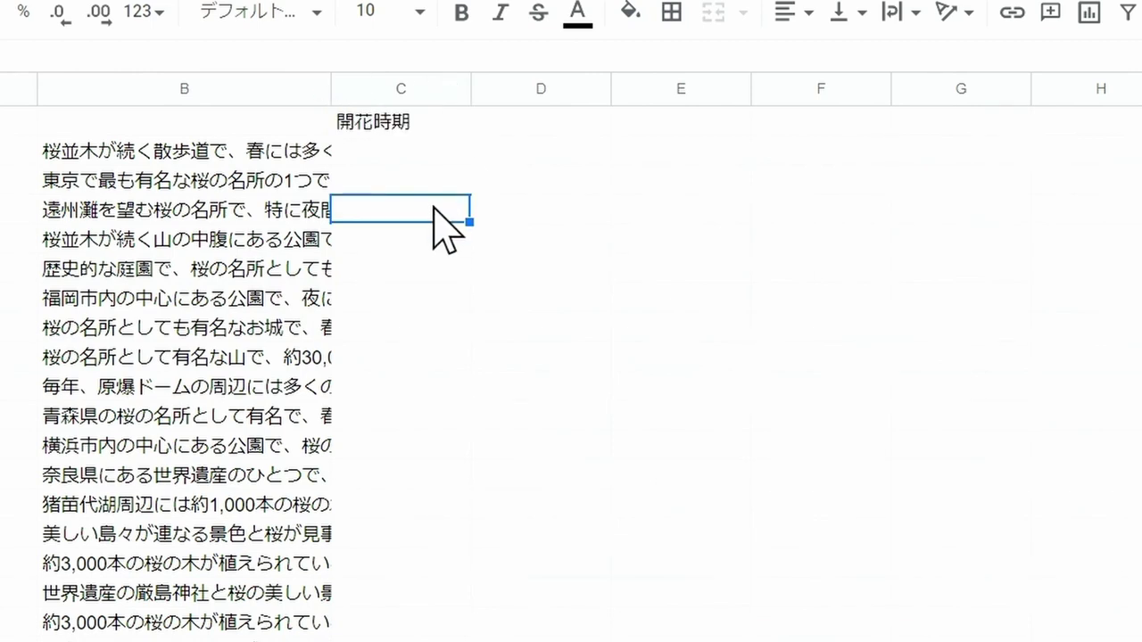
pyautogui.click(486, 124)
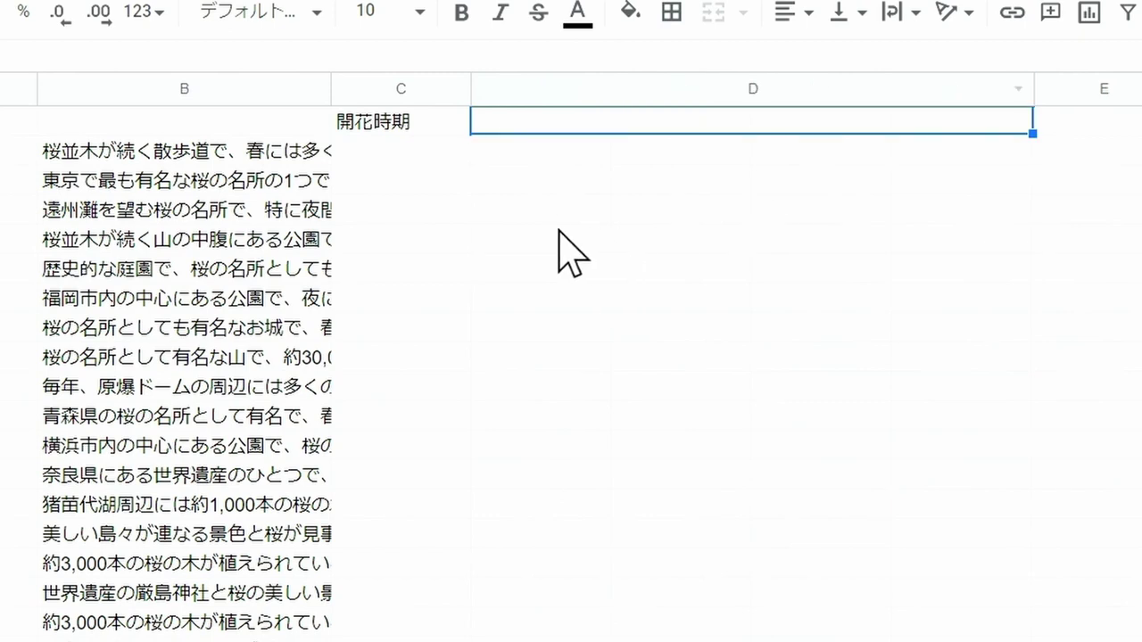
pyautogui.doubleClick(645, 121)
pyautogui.write('住所')
pyautogui.click(634, 268)
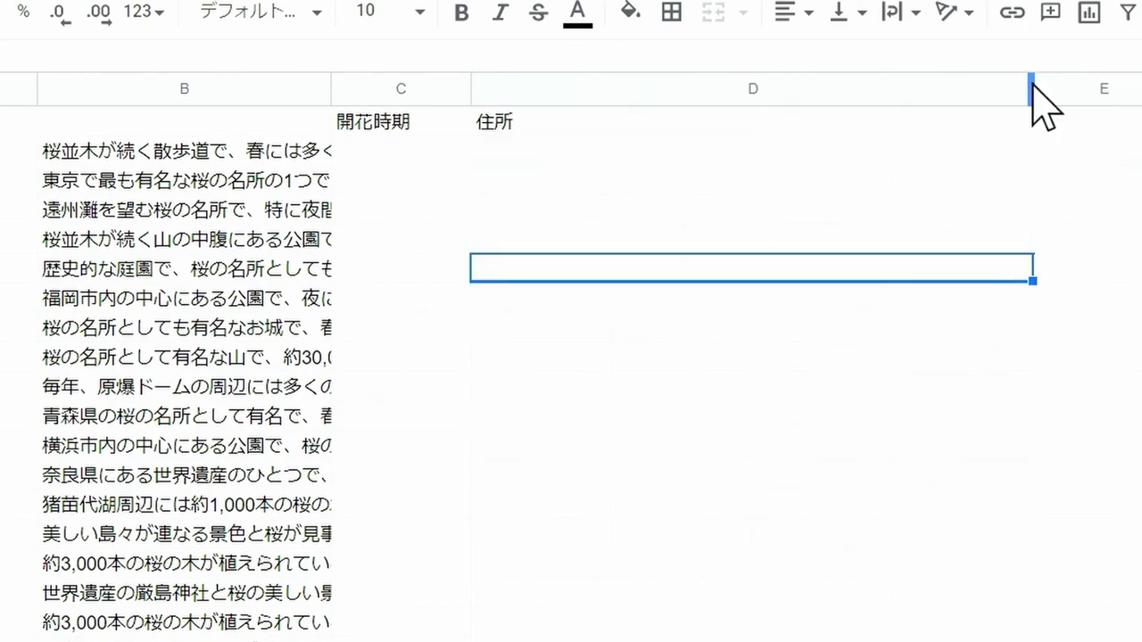
pyautogui.moveTo(1032, 87); pyautogui.dragTo(941, 86)
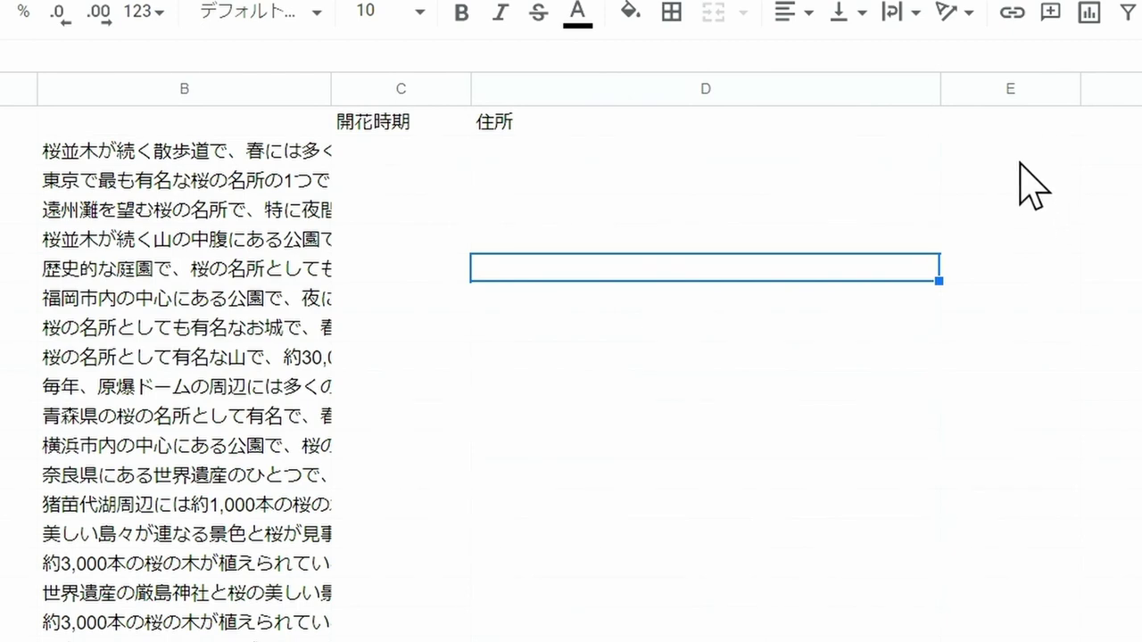
# Enter the header 最寄駅（電車） in E1
pyautogui.click(1013, 127)
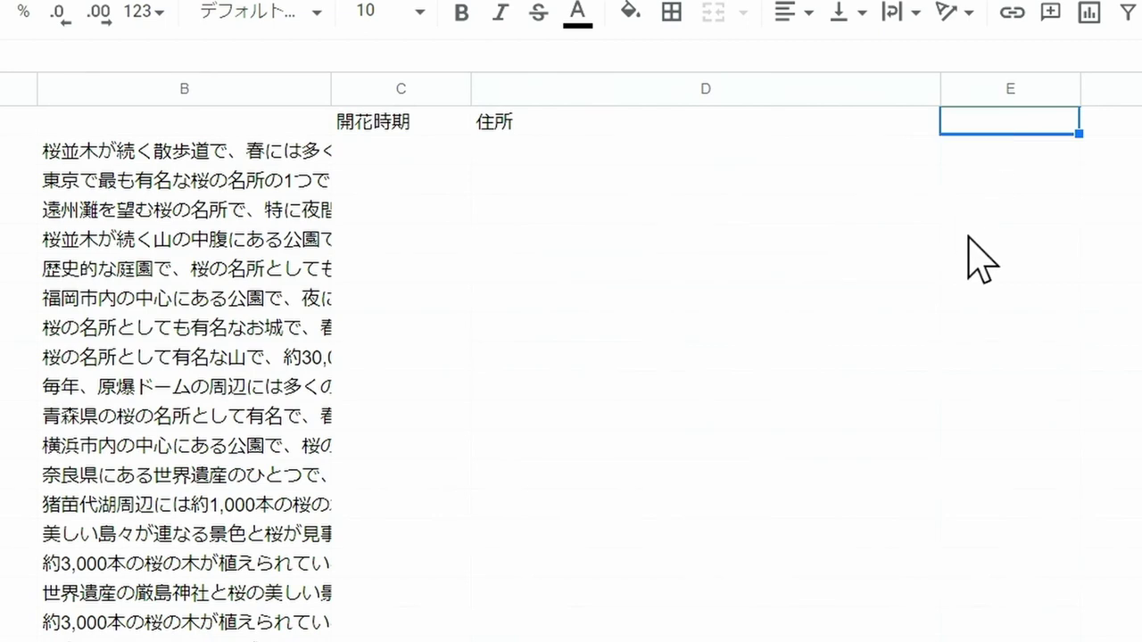
pyautogui.write('最寄駅（')
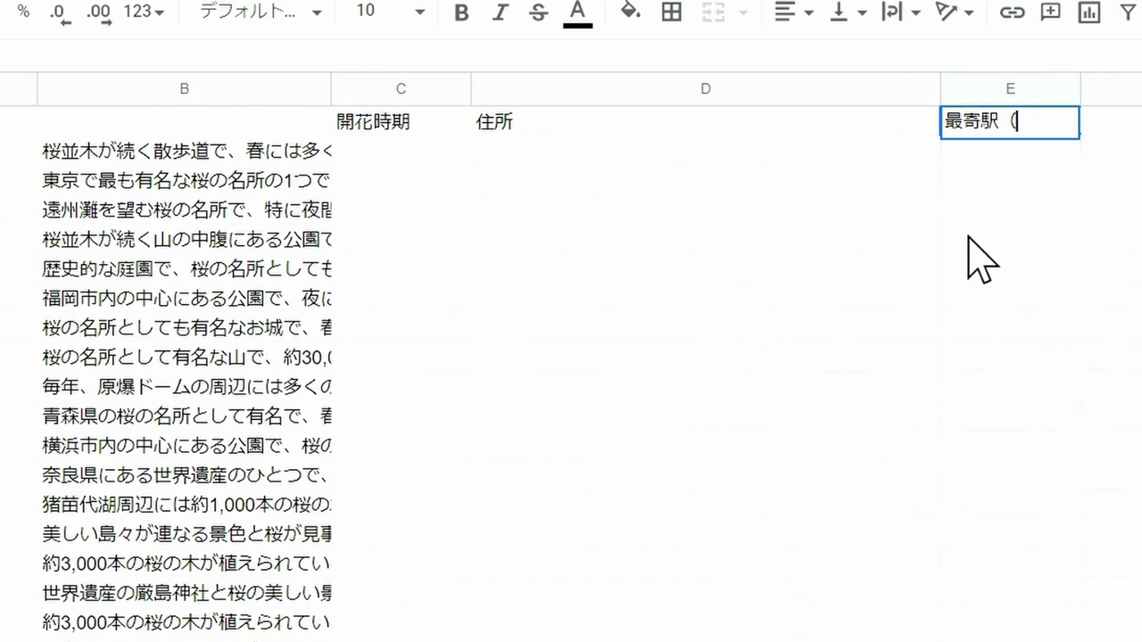
pyautogui.write('電車')
pyautogui.write('）')
pyautogui.click(683, 242)
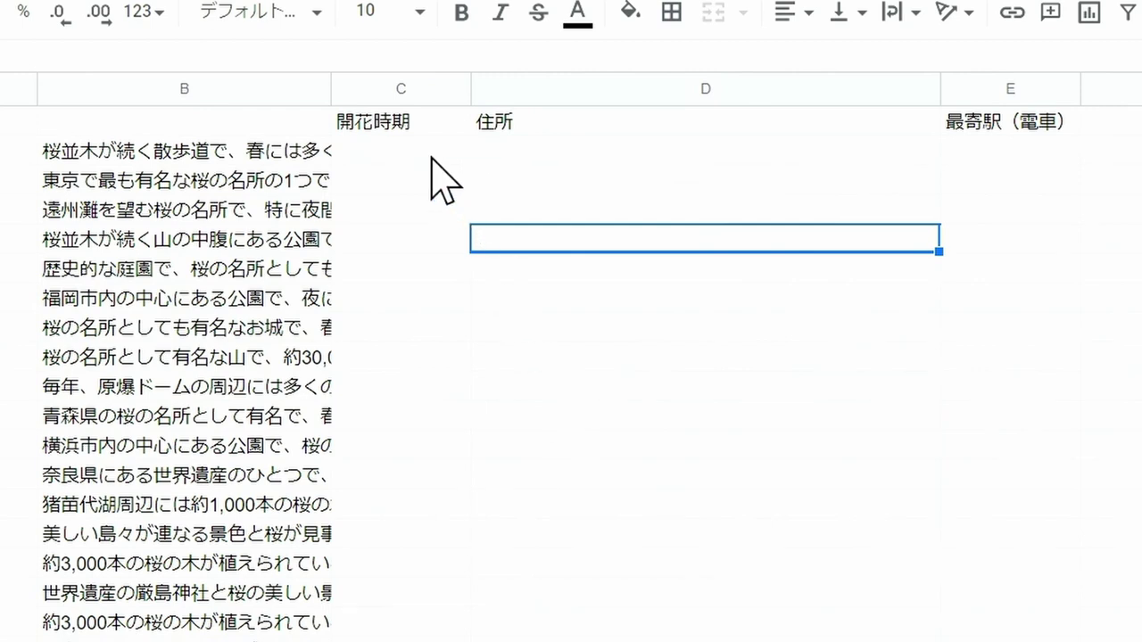
pyautogui.click(347, 150)
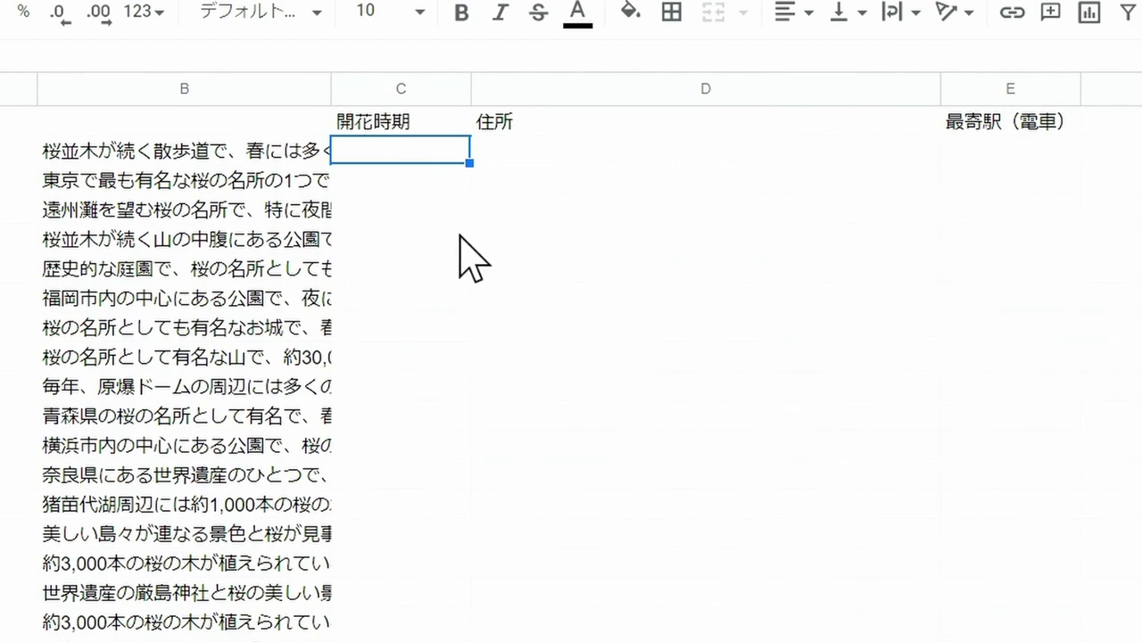
# Look through the GPT for Sheets and Docs extension menu, then go to the OpenAI API keys tab
pyautogui.click(323, 49)
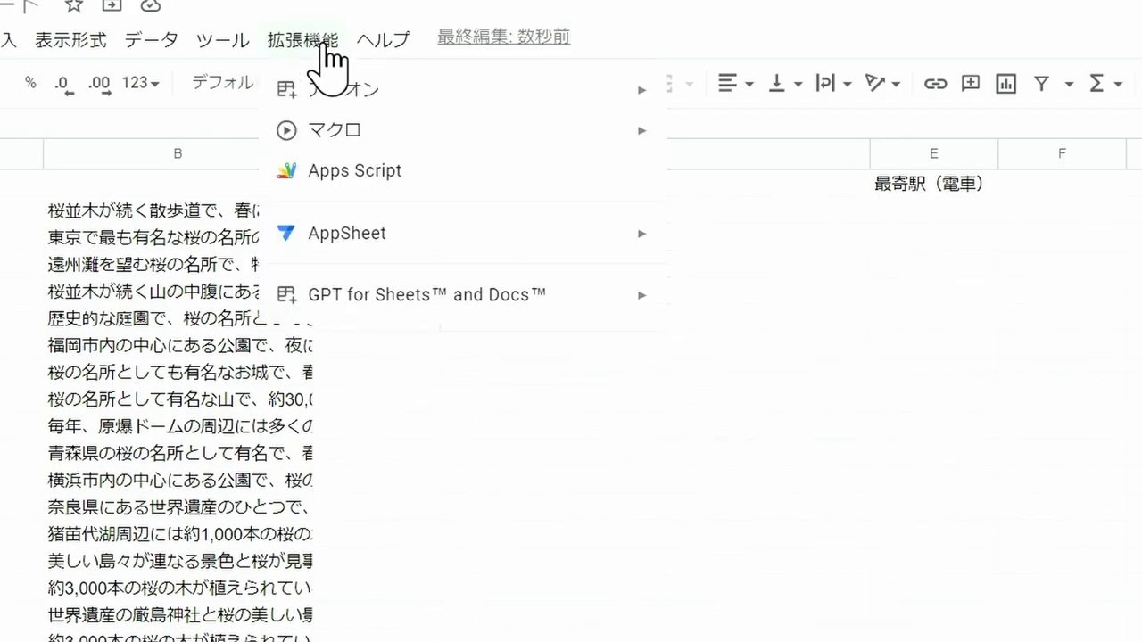
pyautogui.moveTo(347, 303)
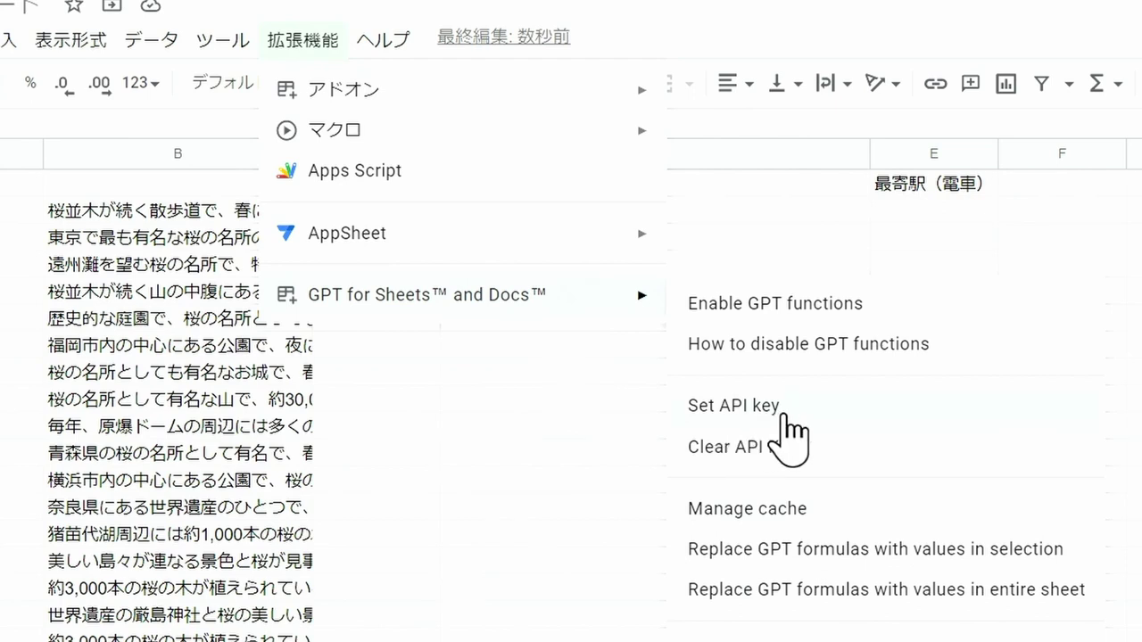
pyautogui.click(489, 427)
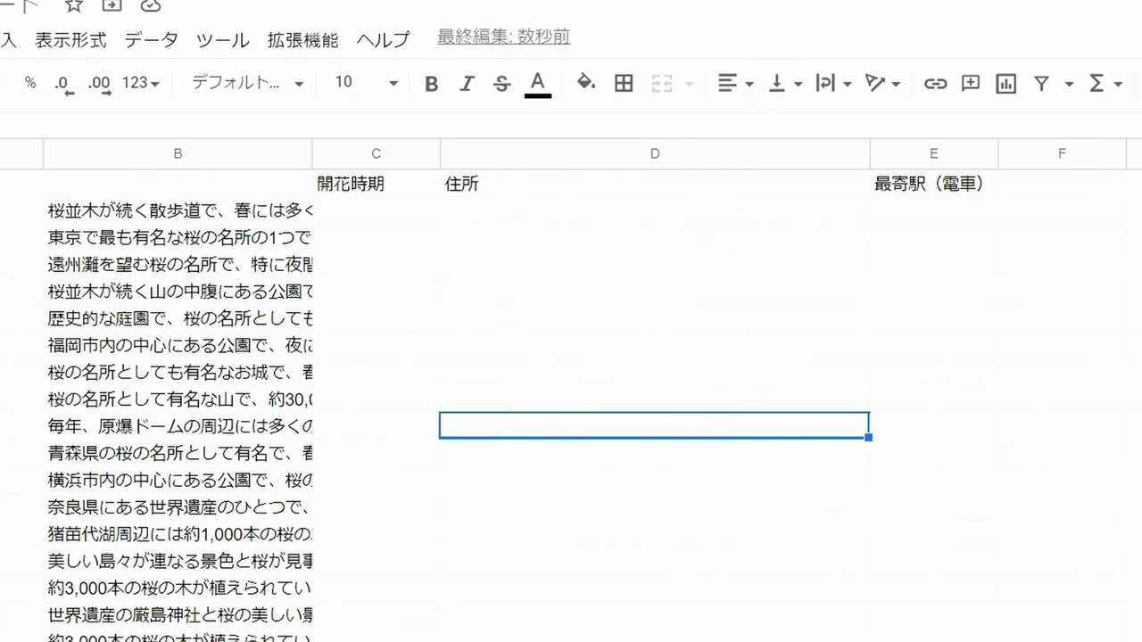
pyautogui.click(660, 16)
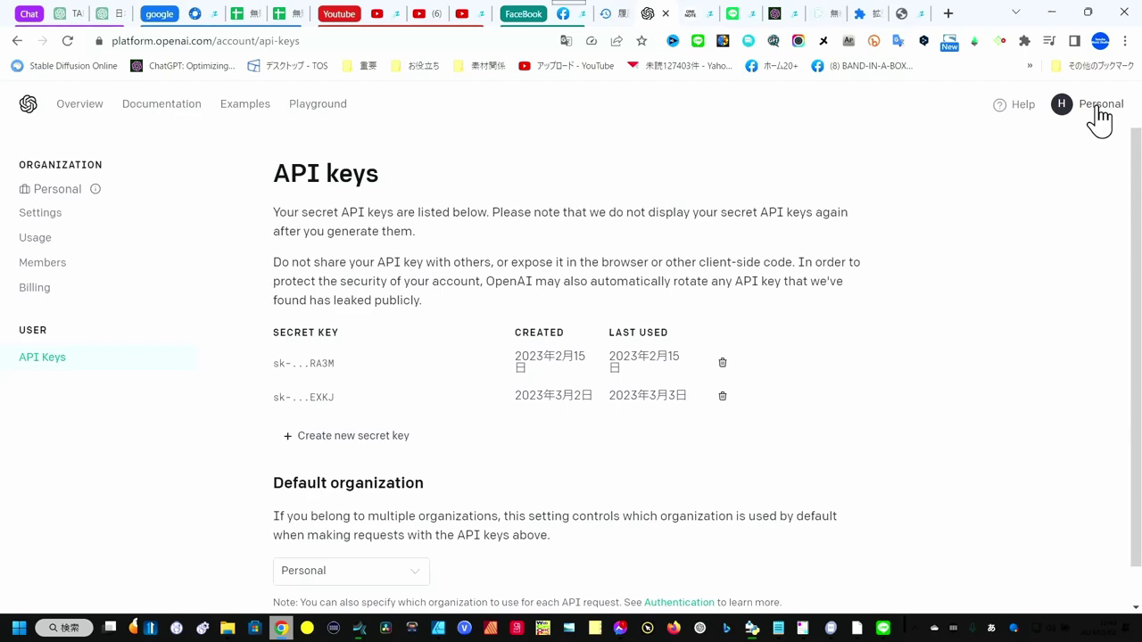
pyautogui.click(1102, 115)
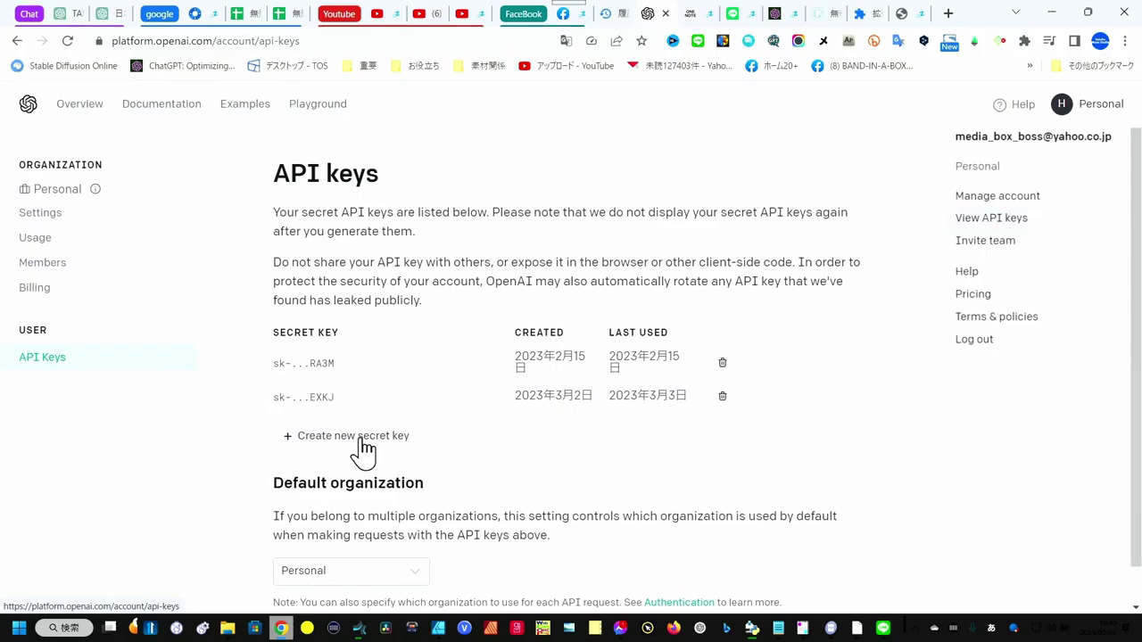
pyautogui.click(230, 267)
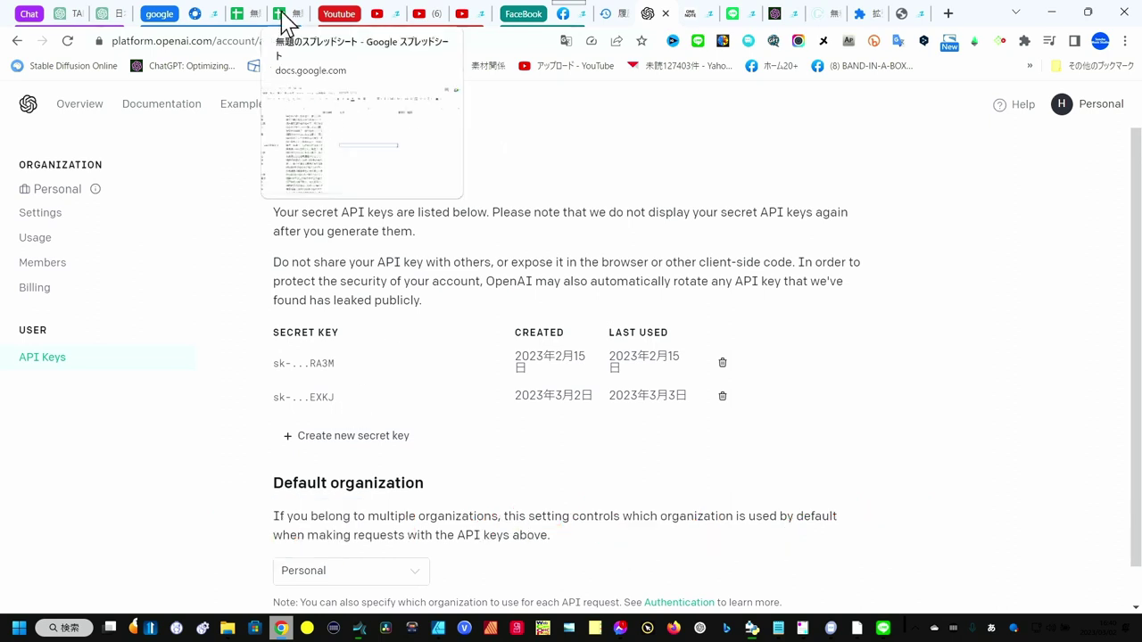
# In the GPT for Sheets Set API key dialog, confirm a key is already set, then close it
pyautogui.click(282, 22)
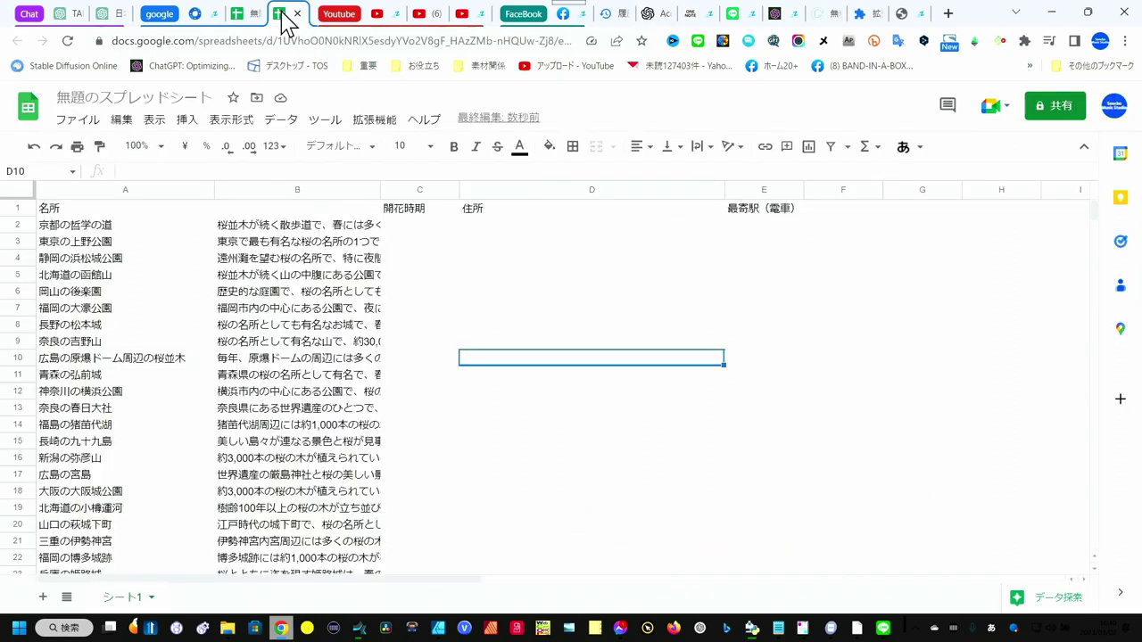
pyautogui.click(376, 123)
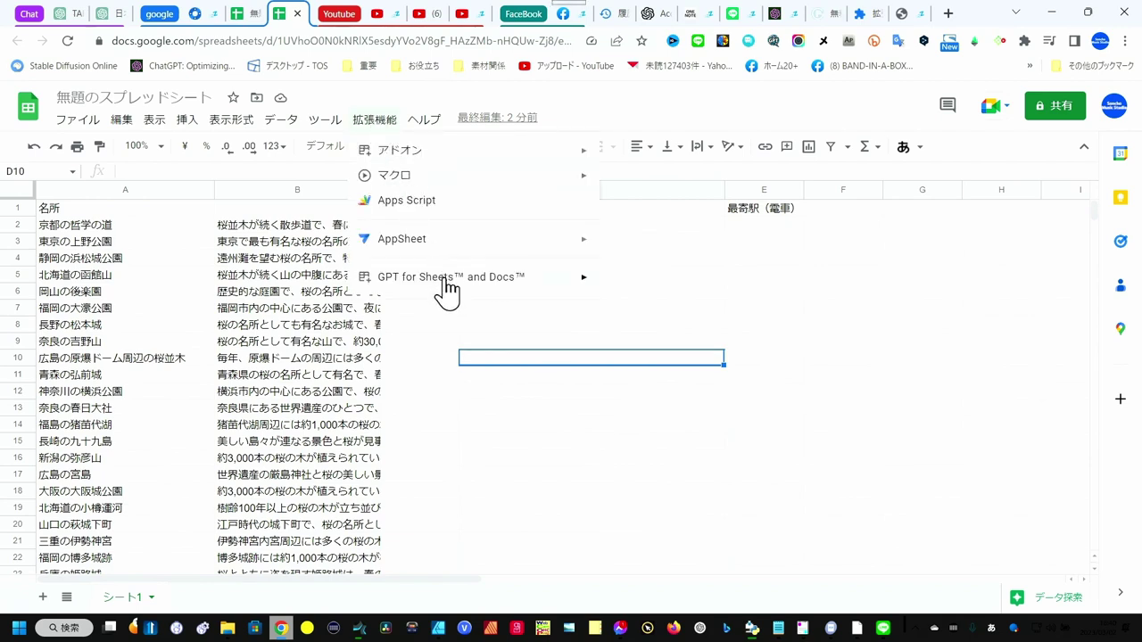
pyautogui.moveTo(448, 285)
pyautogui.click(642, 348)
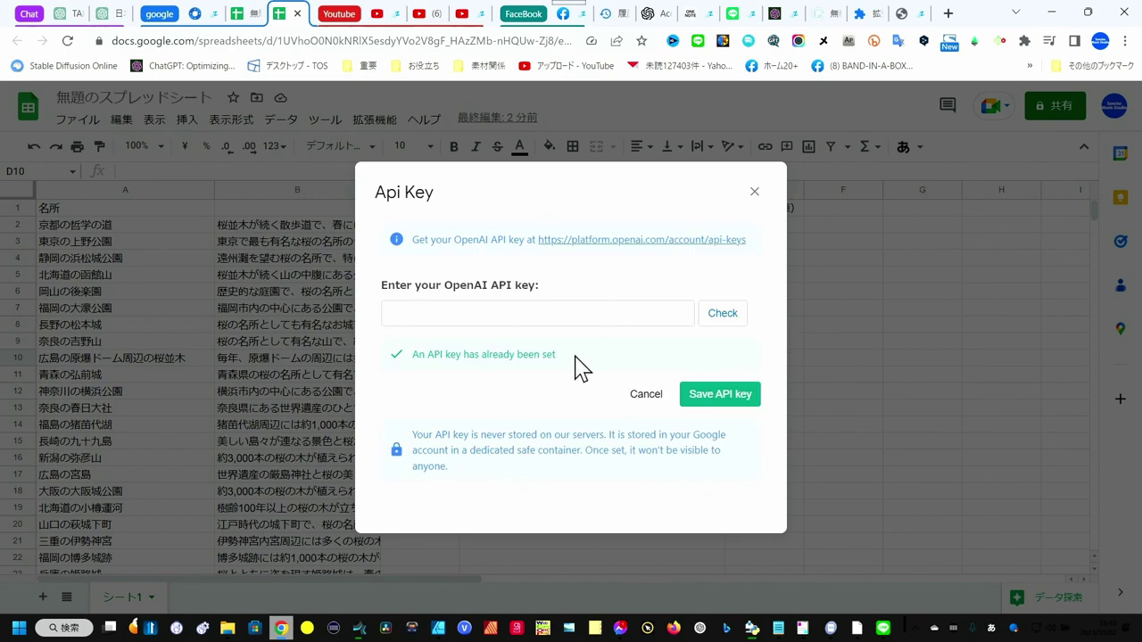
pyautogui.click(453, 318)
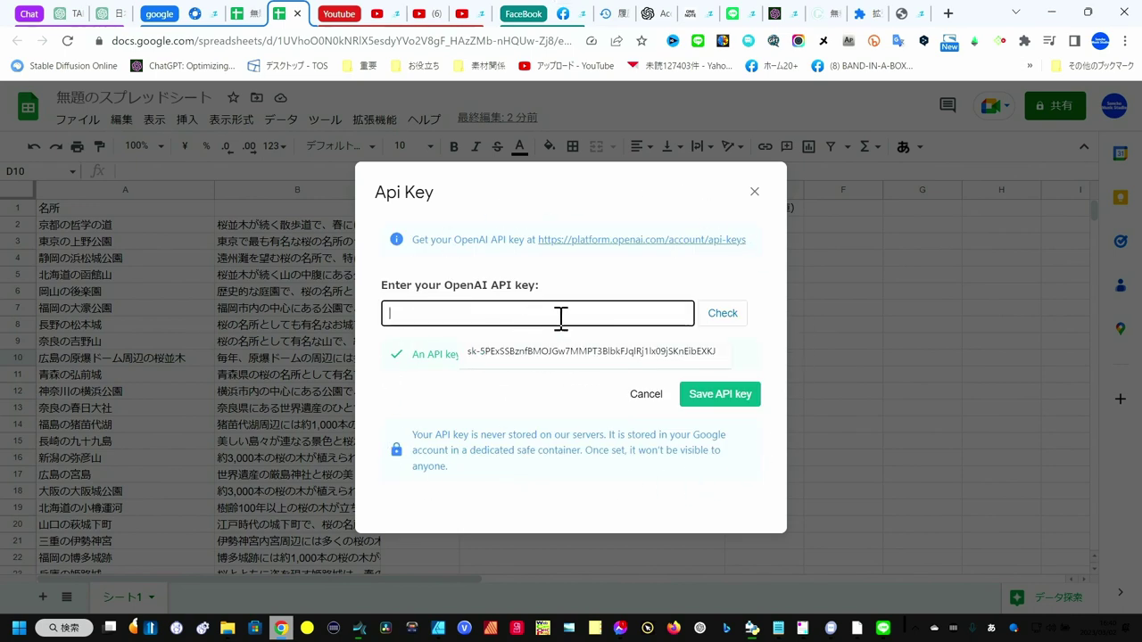
pyautogui.click(424, 393)
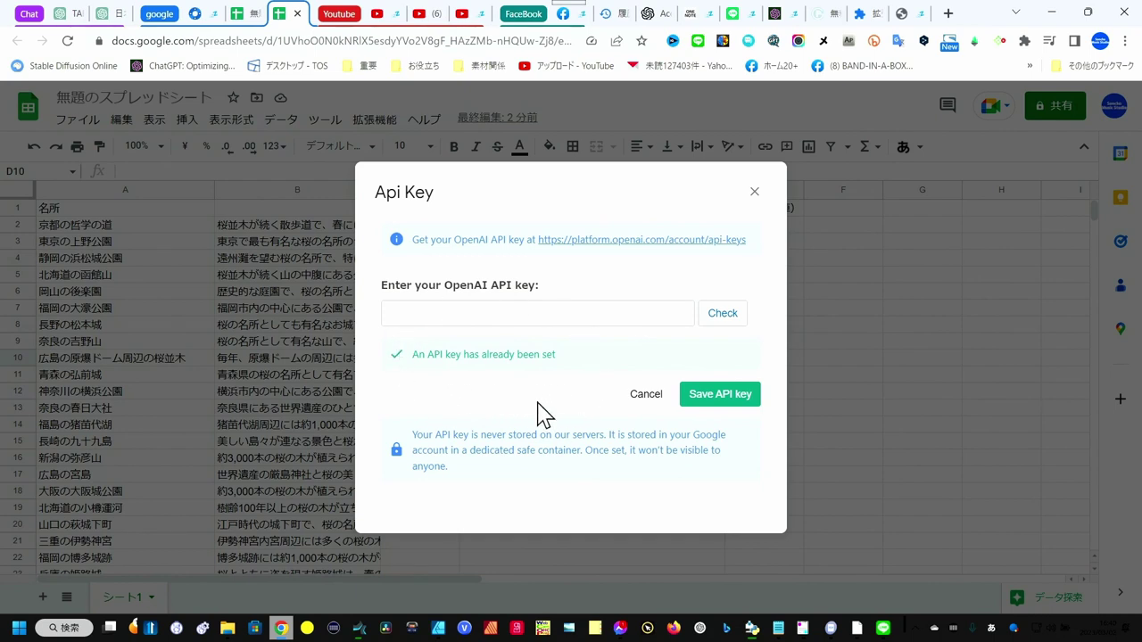
pyautogui.click(754, 194)
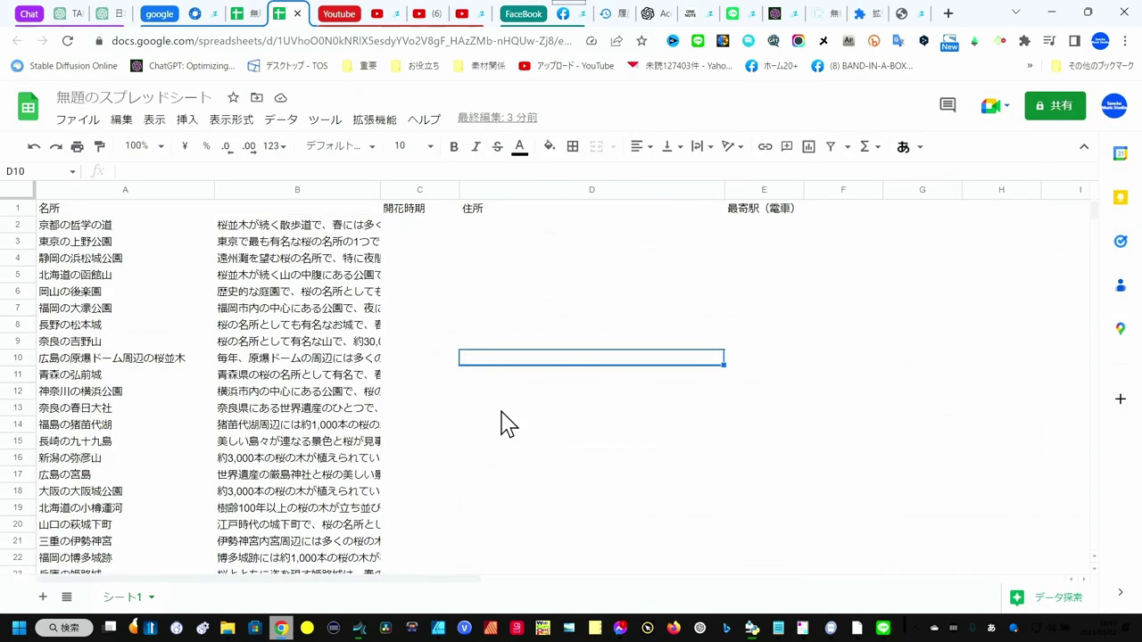
# Copy the saved =GPT($A2&"の会社"&C$1&...) formula from the memo and paste it into C2
pyautogui.hotkey('alt', 'shift', 'm')
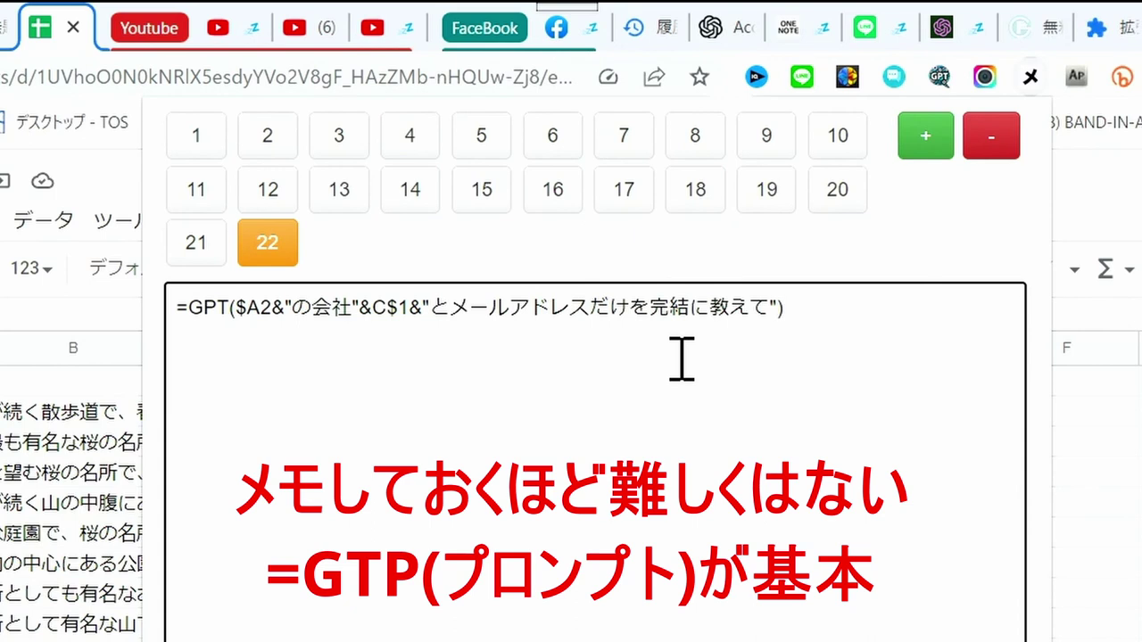
pyautogui.moveTo(808, 307)
pyautogui.mouseDown()
pyautogui.moveTo(216, 312)
pyautogui.moveTo(127, 324)
pyautogui.mouseUp()
pyautogui.hotkey('ctrl', 'c')
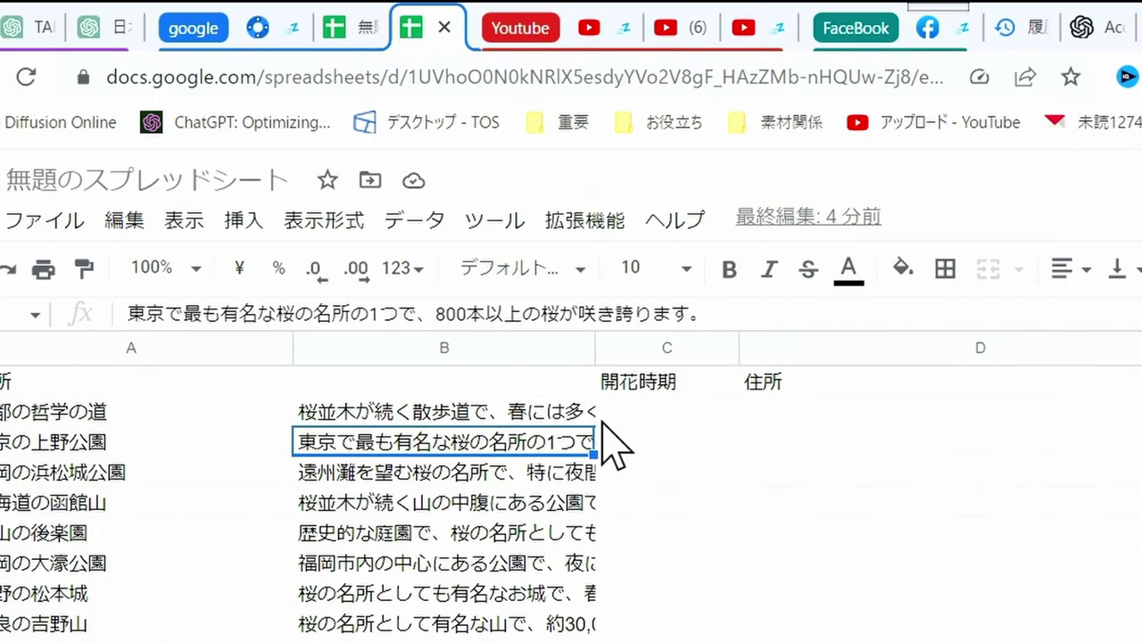
pyautogui.click(644, 412)
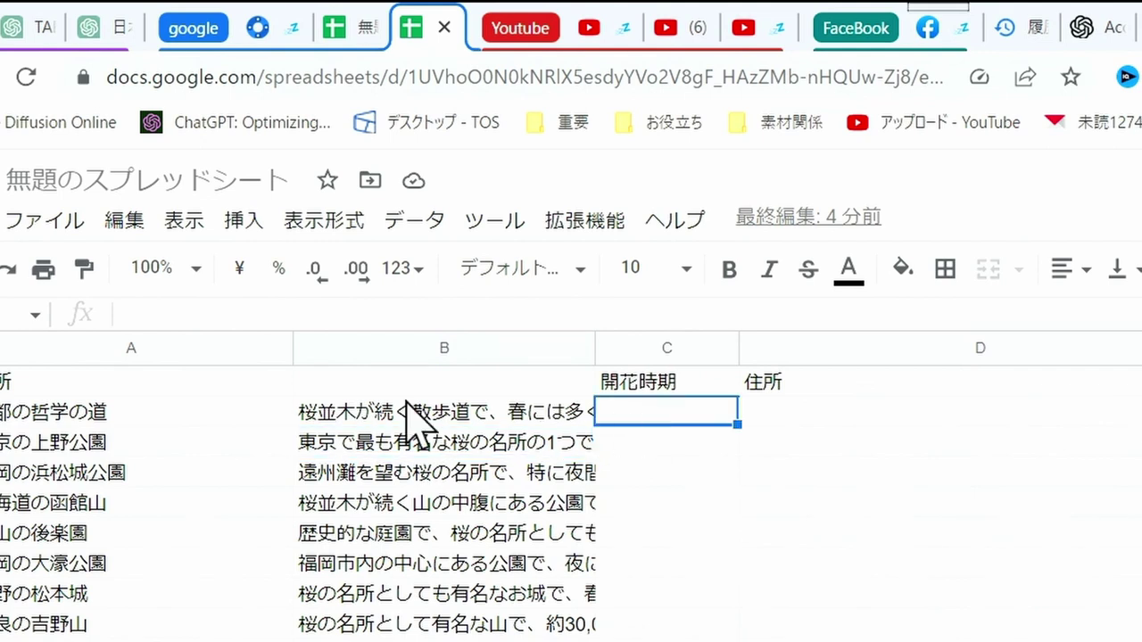
pyautogui.click(255, 321)
pyautogui.hotkey('ctrl', 'v')
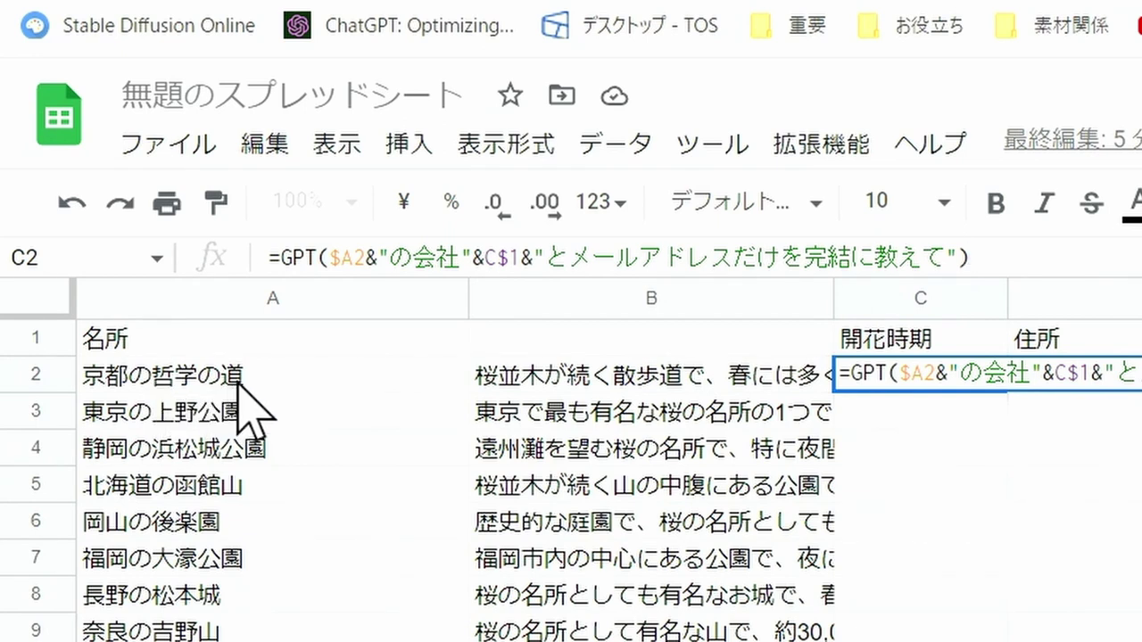
# Rewrite the C2 prompt, replacing の会社 with の桜の and deleting the extra 開花時期を
pyautogui.click(399, 254)
pyautogui.moveTo(400, 257); pyautogui.dragTo(459, 257)
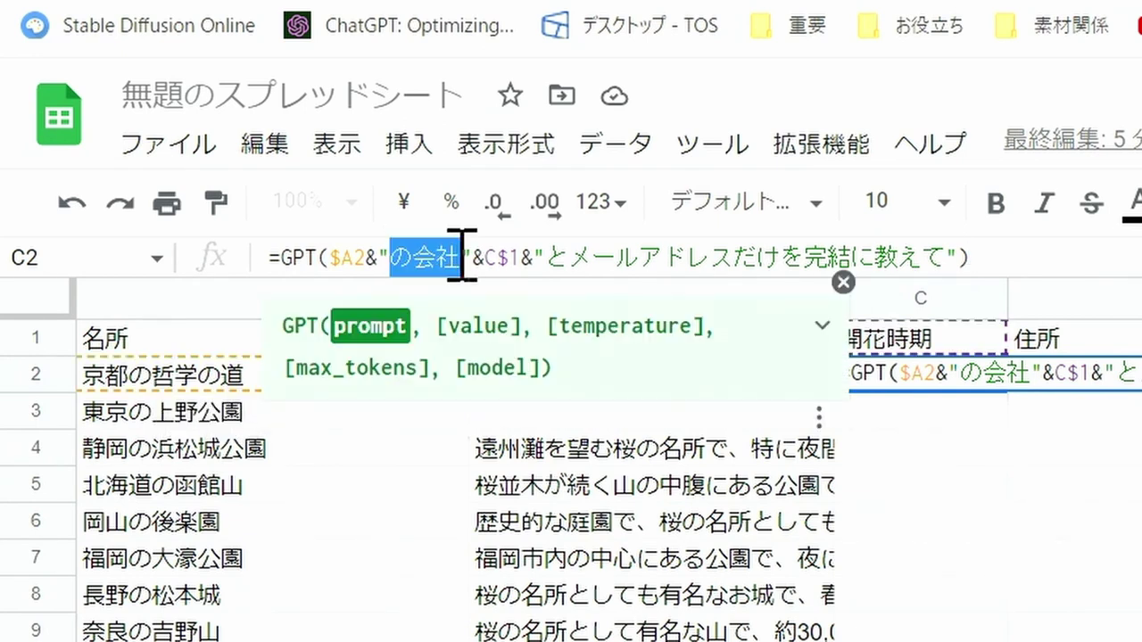
pyautogui.write('no')
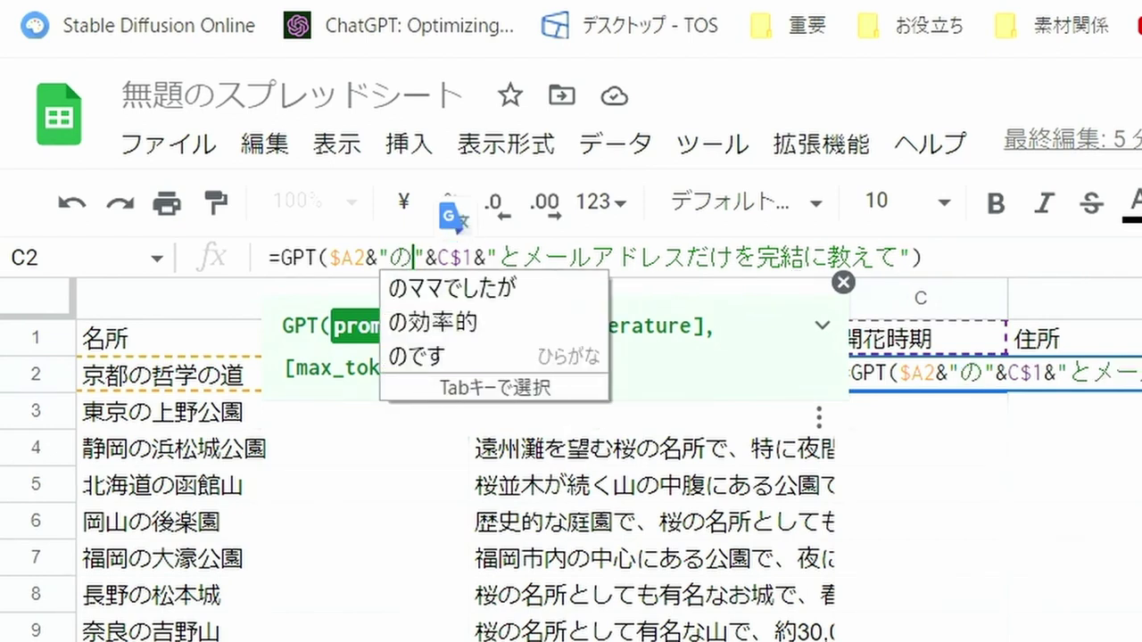
pyautogui.press('Return')
pyautogui.write('sa')
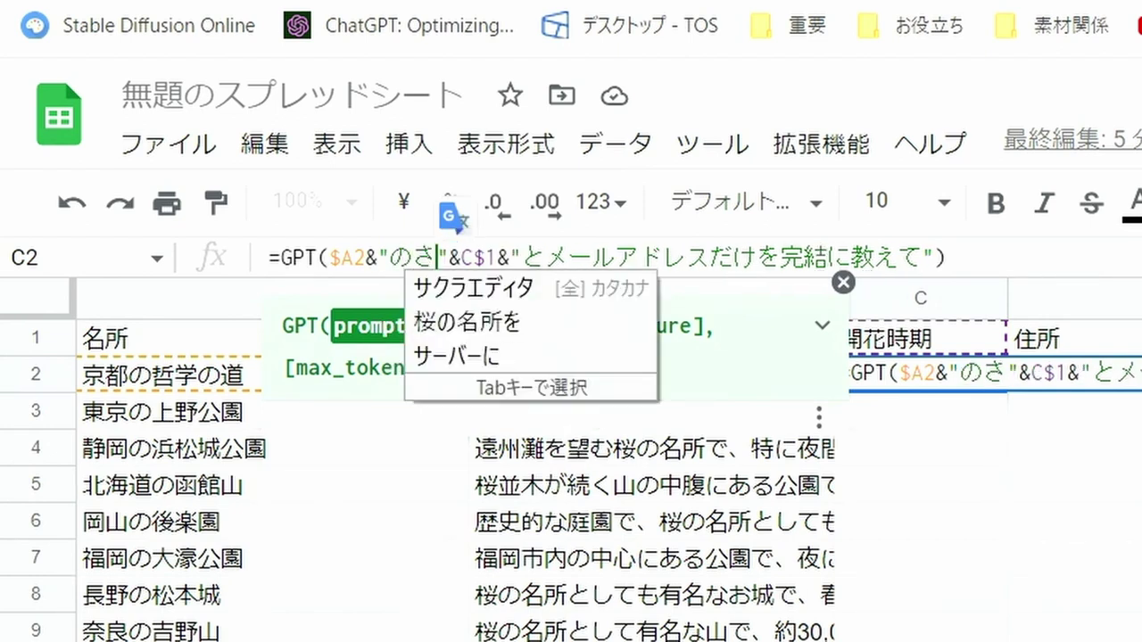
pyautogui.write('kuranokai')
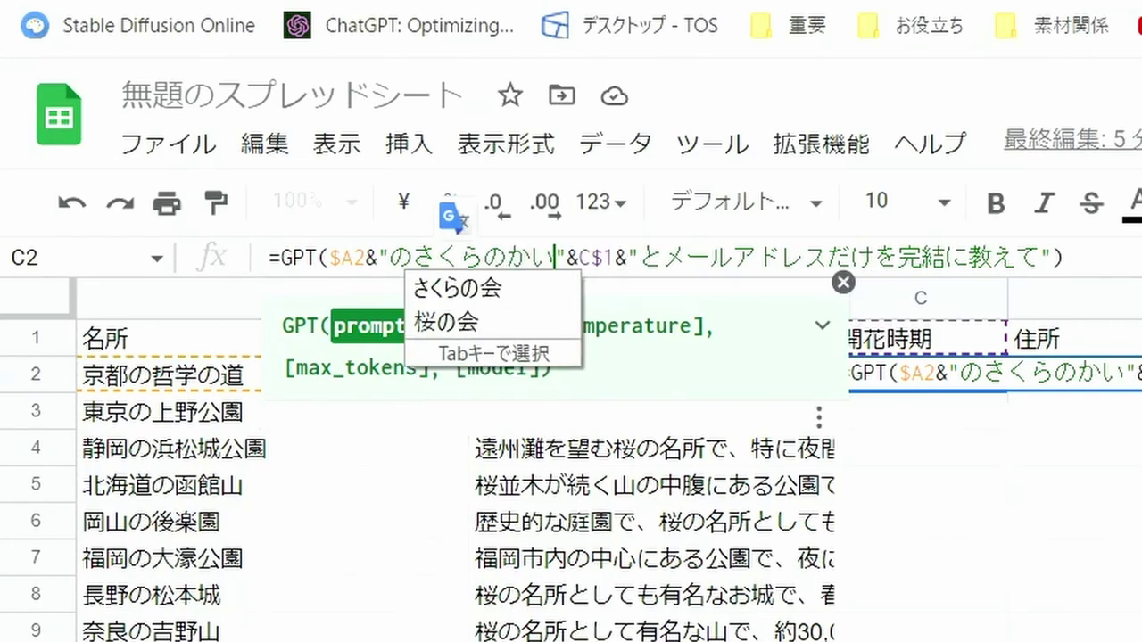
pyautogui.write('kajik')
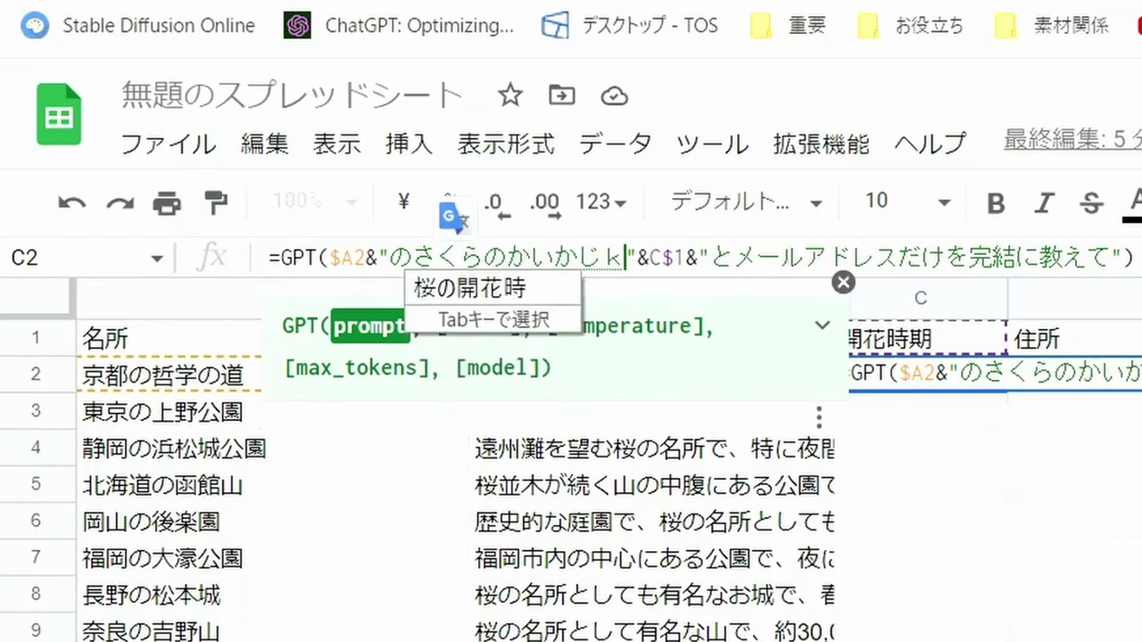
pyautogui.write('iwo')
pyautogui.press('Tab')
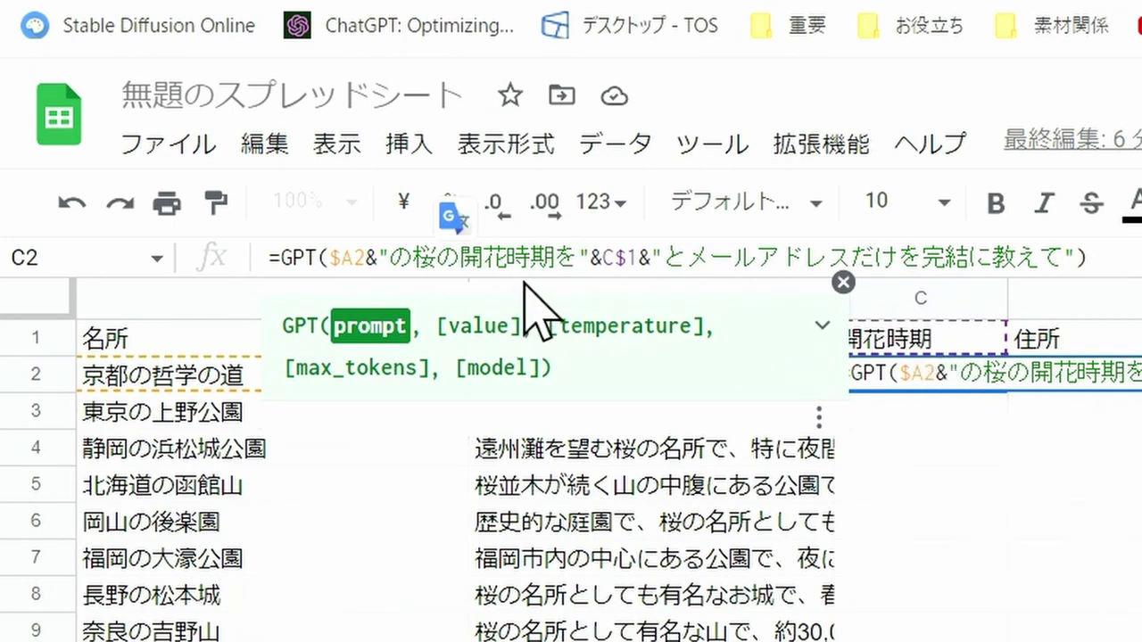
pyautogui.moveTo(579, 261); pyautogui.dragTo(466, 263)
pyautogui.press('BackSpace')
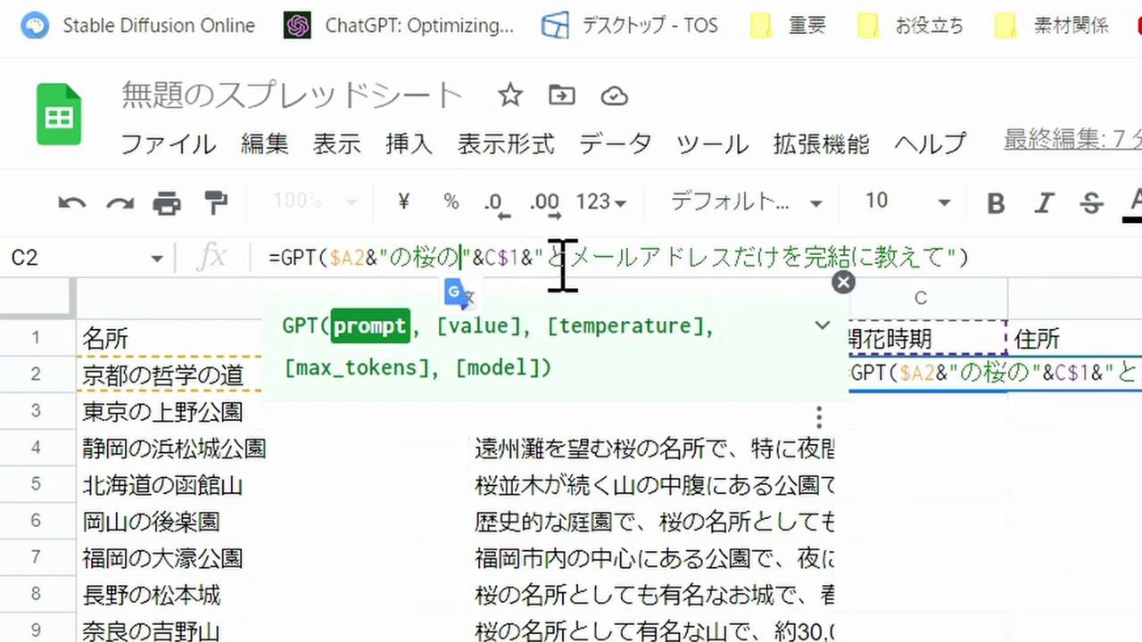
# Replace the trailing text of the C2 prompt with 月日の形式で教えて
pyautogui.moveTo(549, 258); pyautogui.dragTo(941, 258)
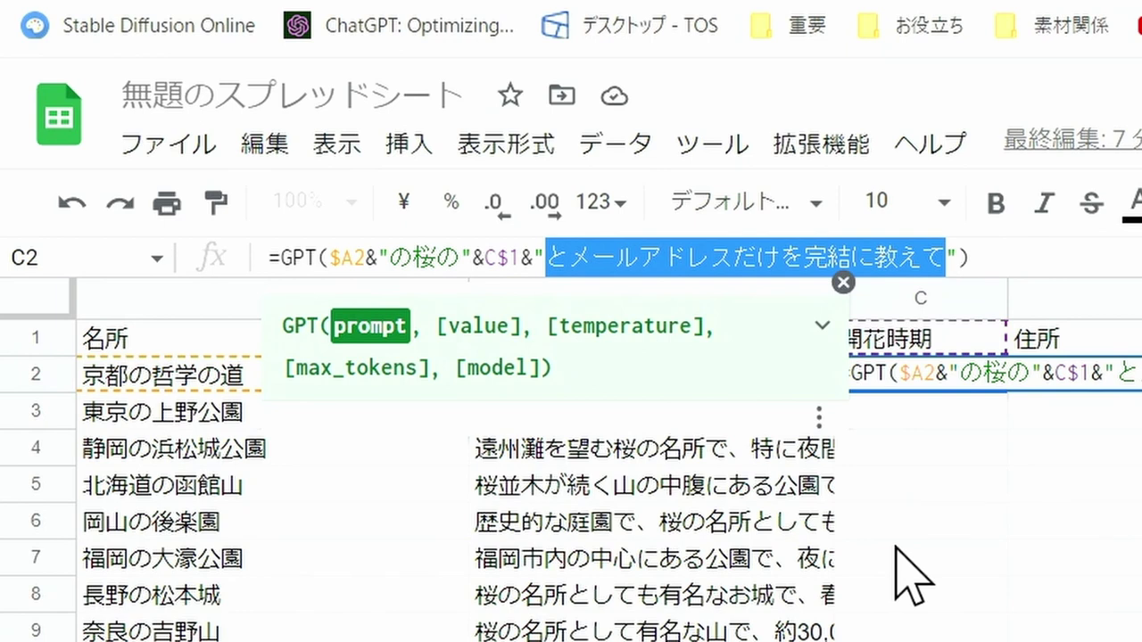
pyautogui.write('つきh')
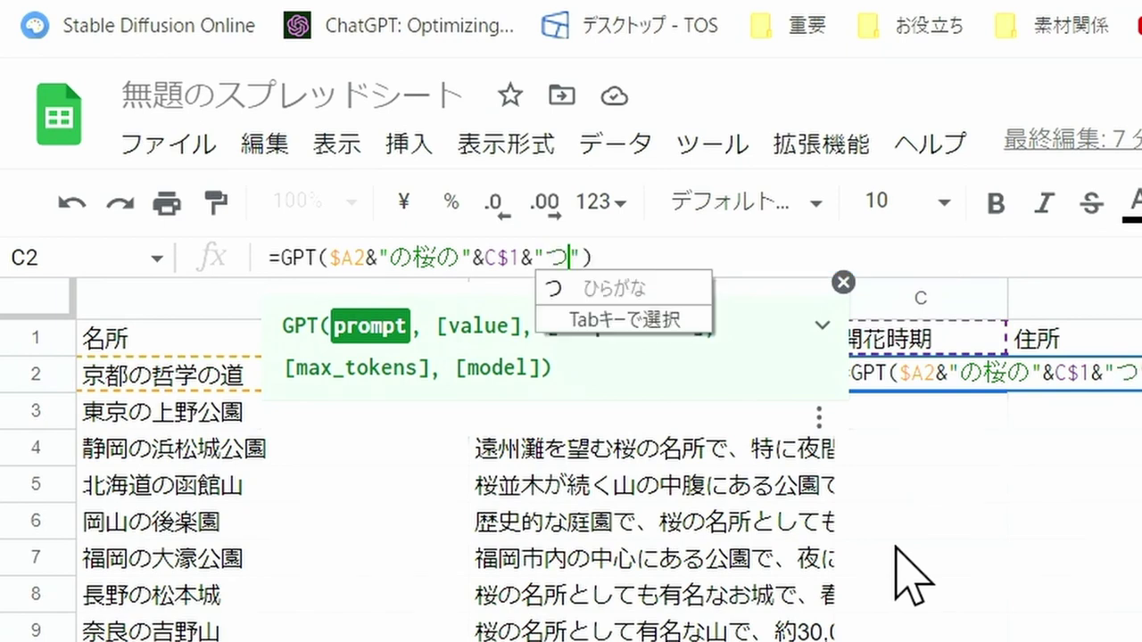
pyautogui.write('月日')
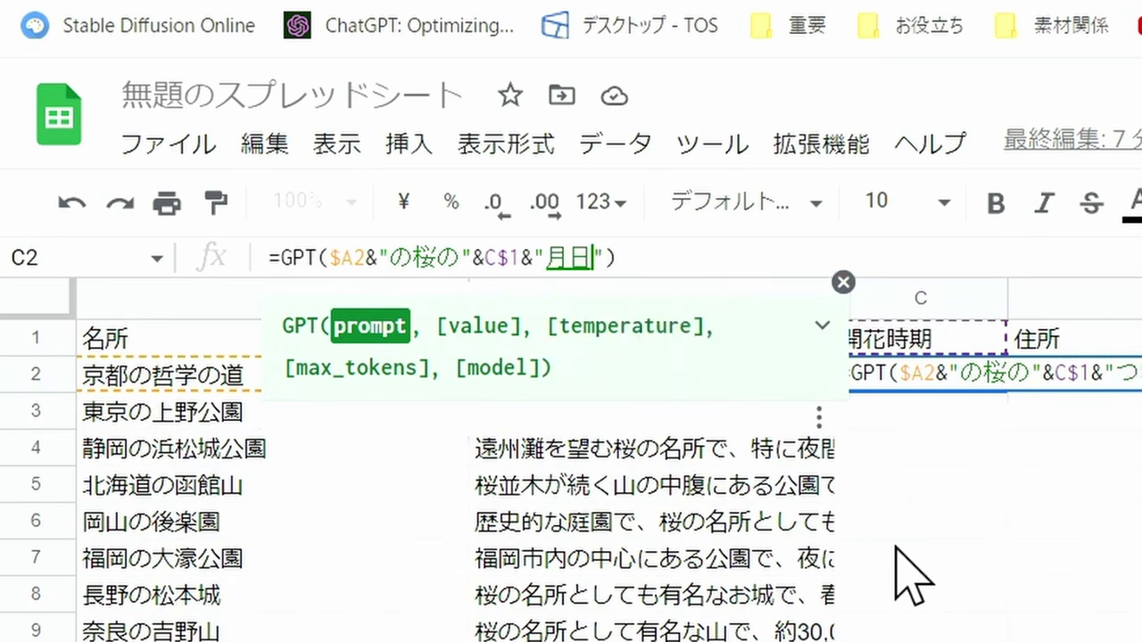
pyautogui.write('のけいs')
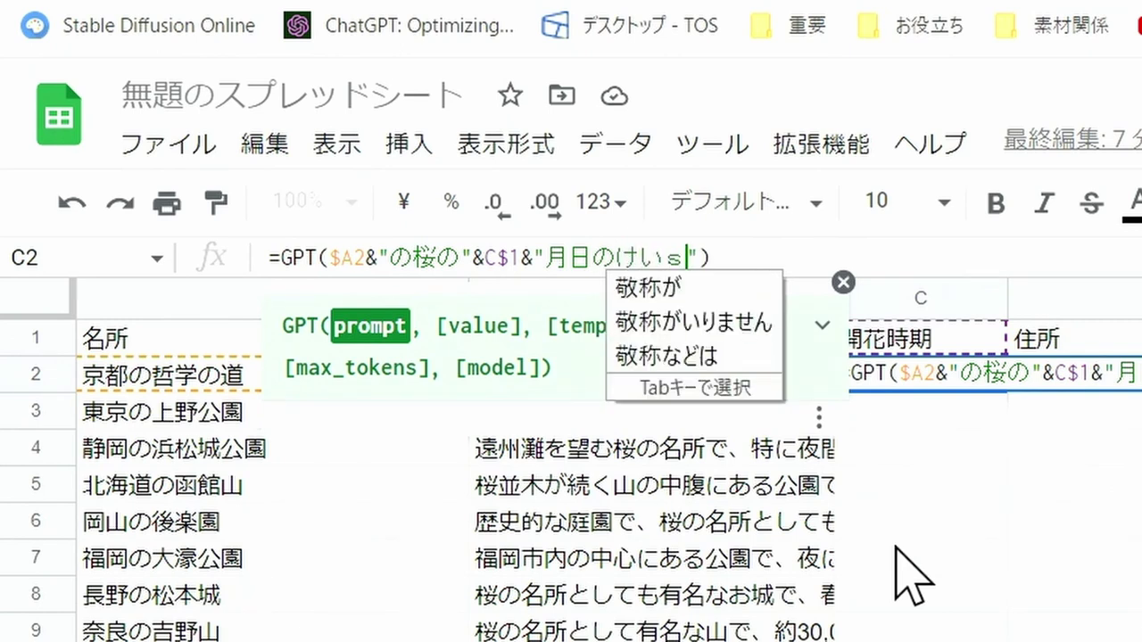
pyautogui.write('しきd')
pyautogui.write('教えて')
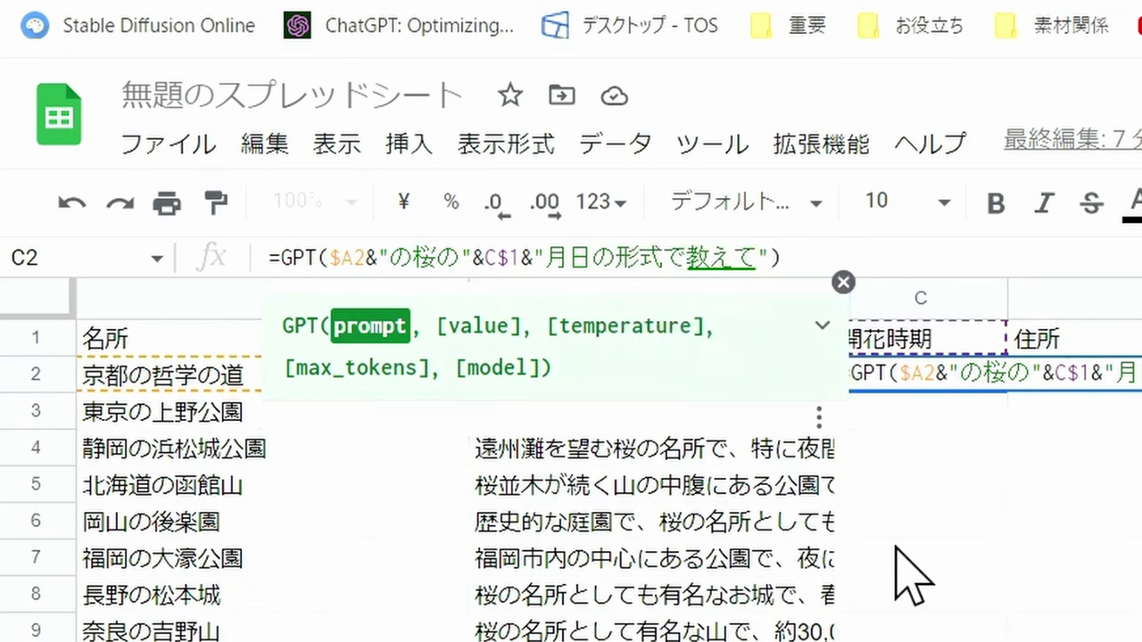
pyautogui.press('Return')
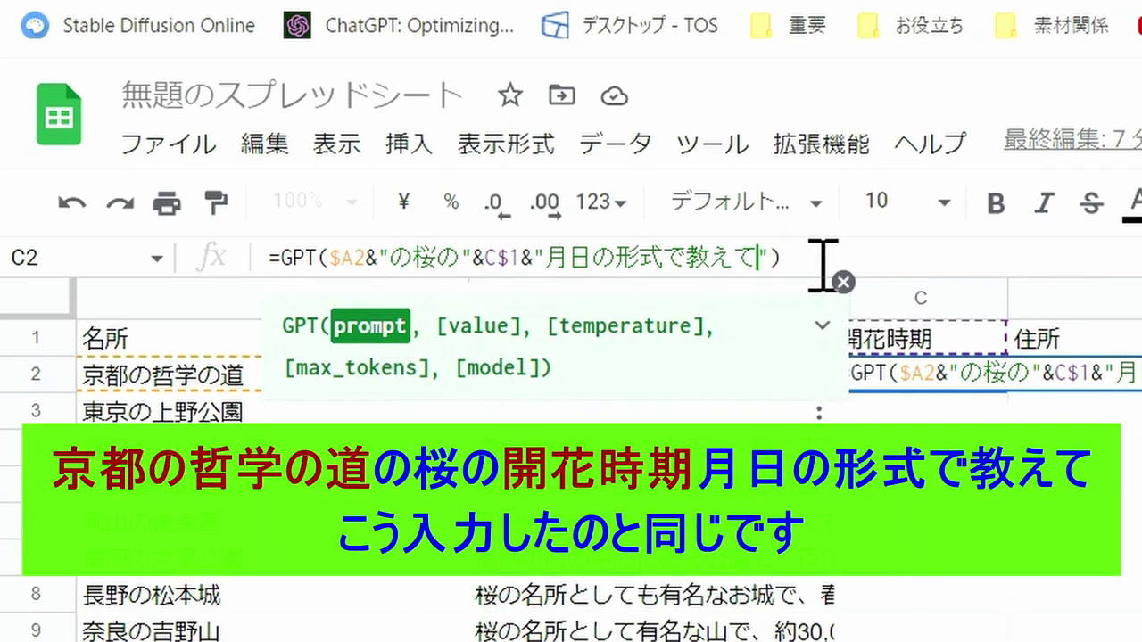
pyautogui.click(820, 259)
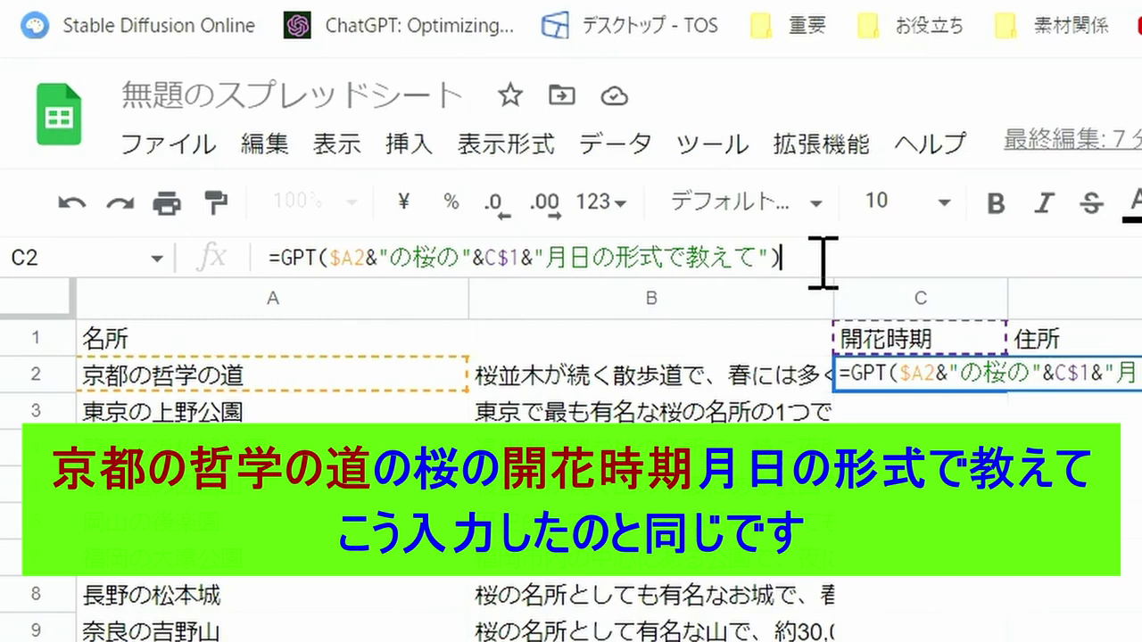
pyautogui.write('おおよその')
# Enter the C2 formula, then reword its prompt to ask おおよその…で教えて
pyautogui.press('Return')
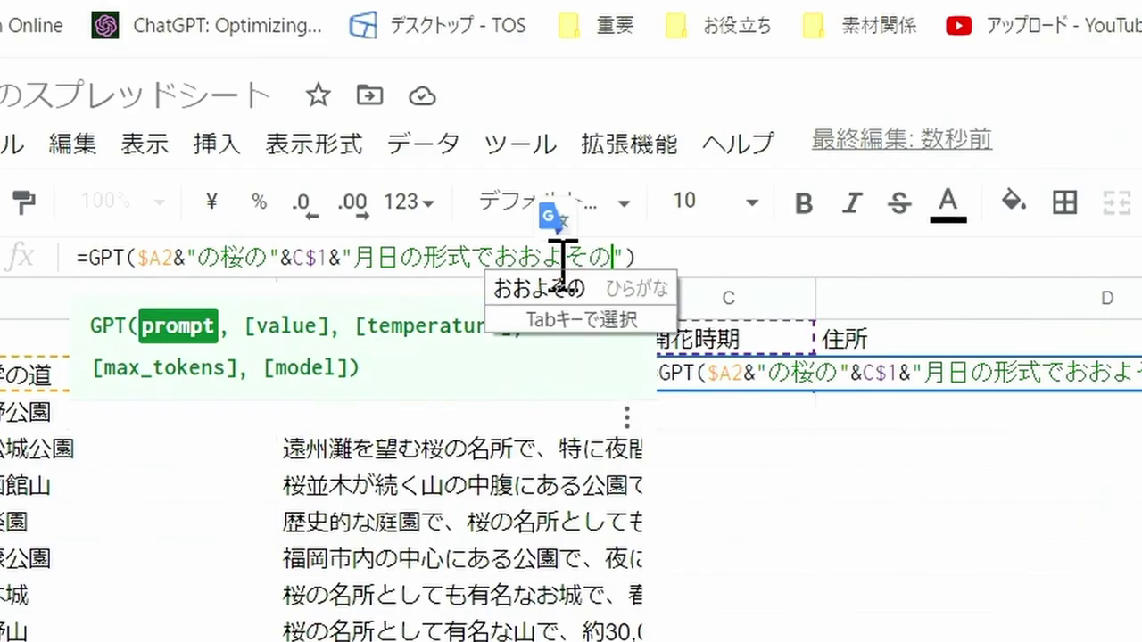
pyautogui.press('Return')
pyautogui.press('BackSpace')
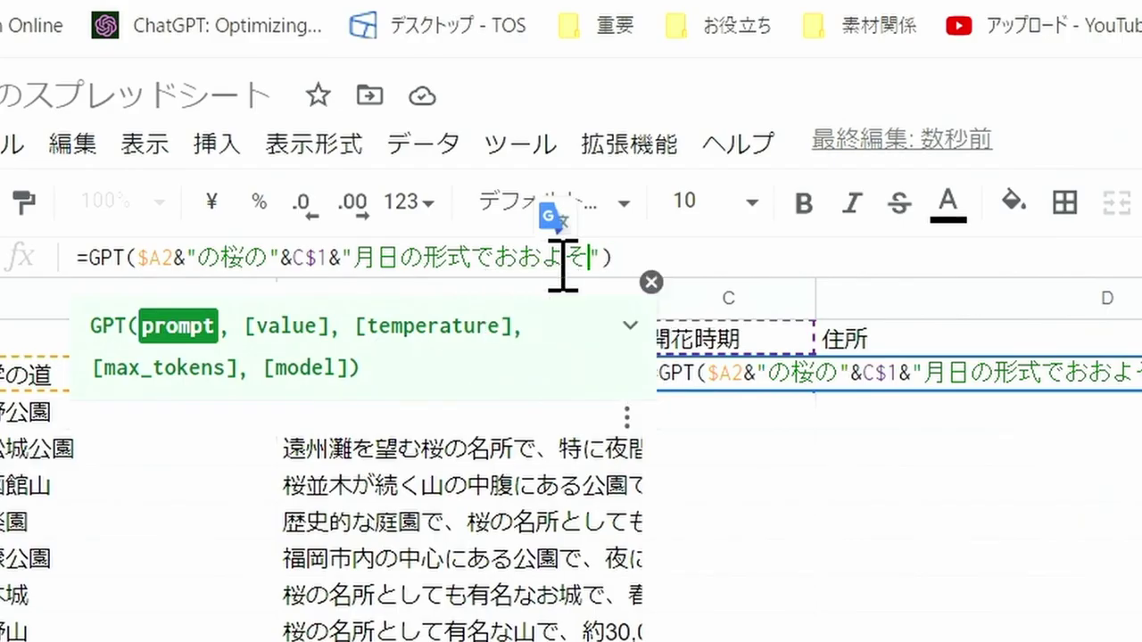
pyautogui.write('deoshi')
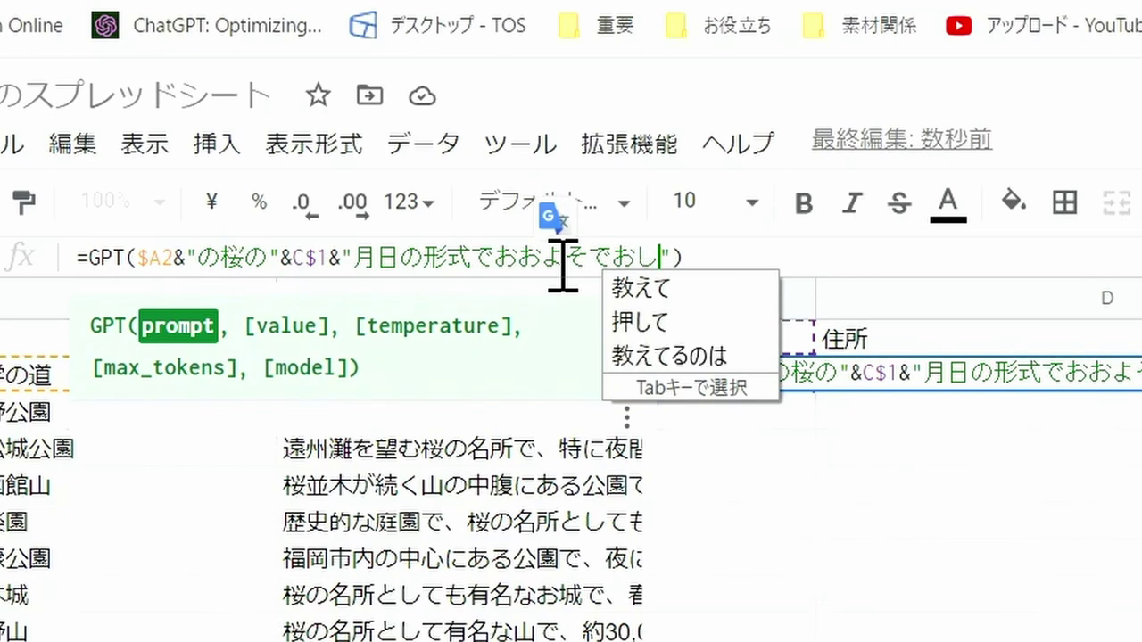
pyautogui.write('ete')
pyautogui.press('Tab')
pyautogui.press('Return')
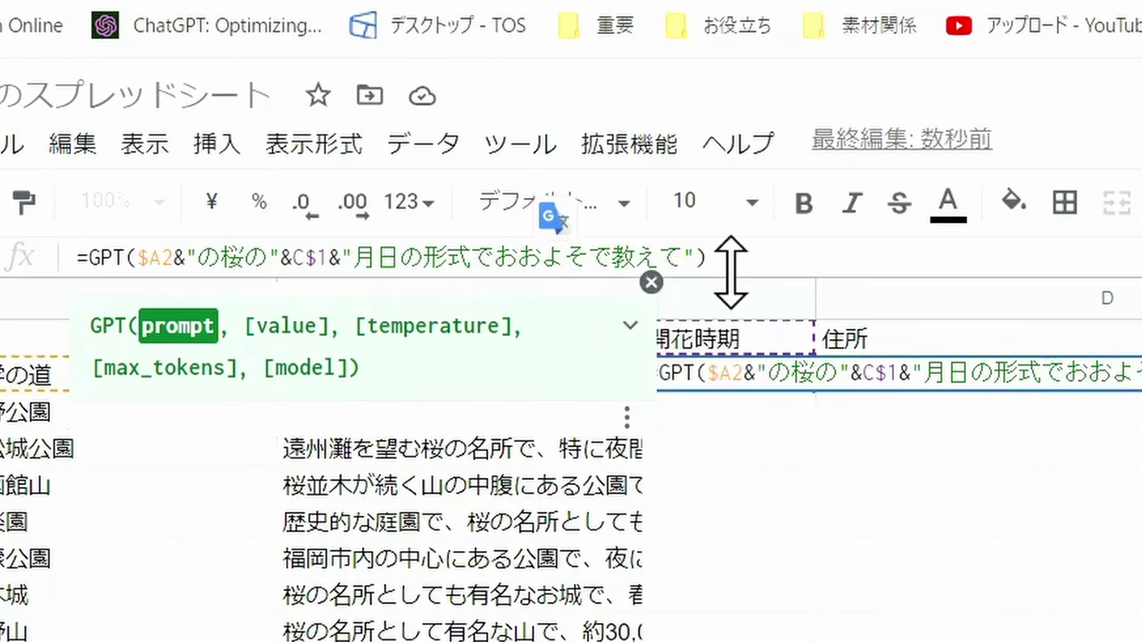
pyautogui.press('Return')
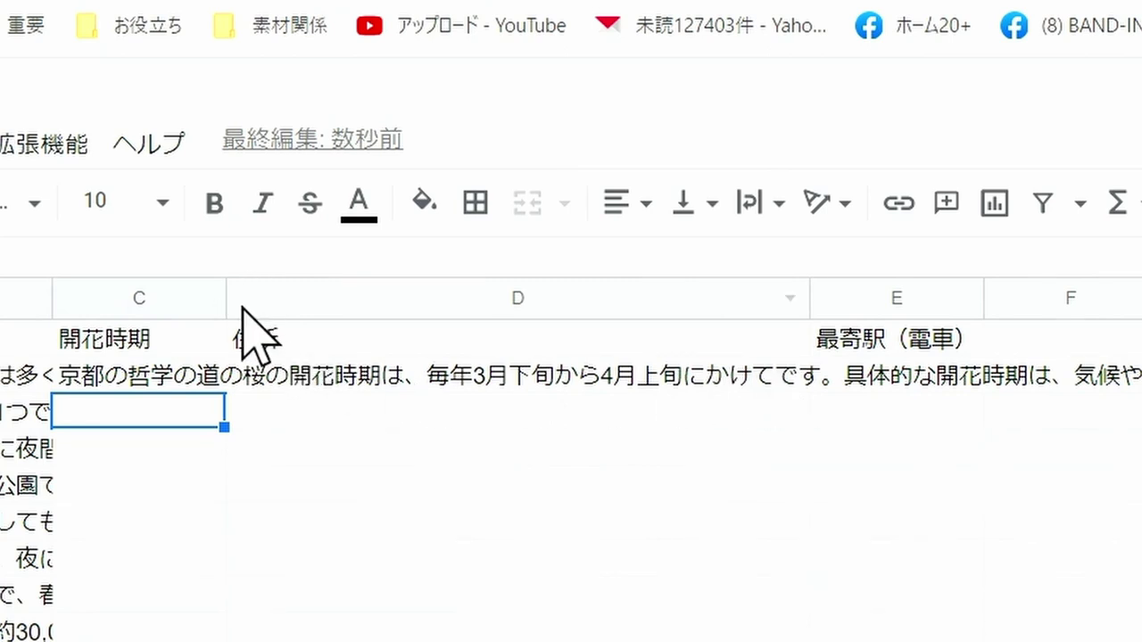
# Widen the column to read the answer and add 簡潔に to the C2 prompt
pyautogui.moveTo(223, 303); pyautogui.dragTo(348, 310)
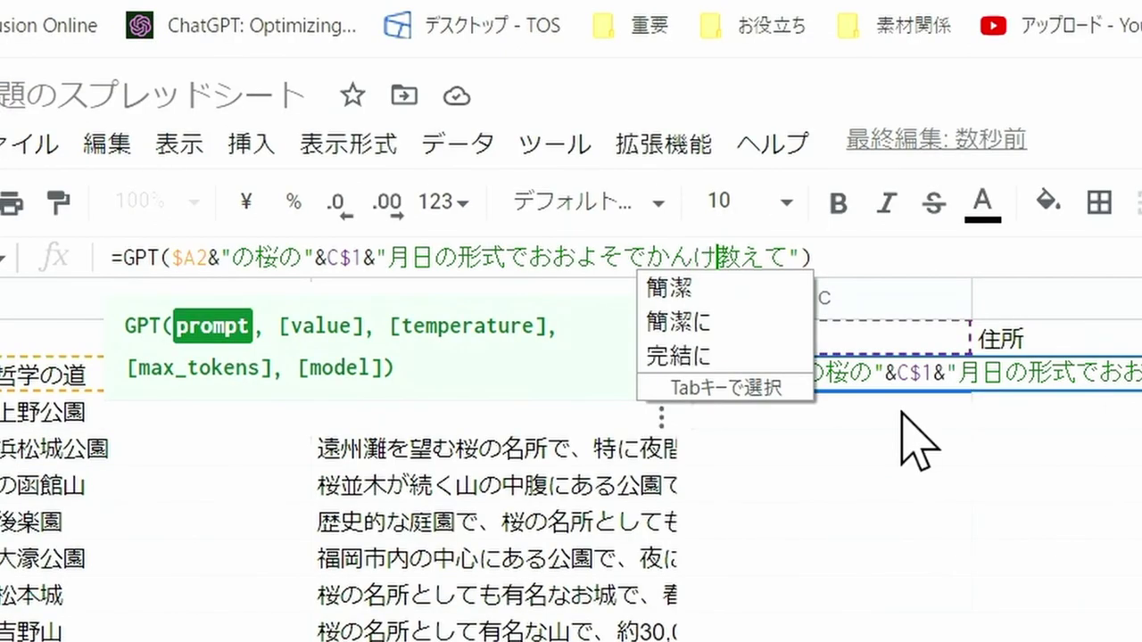
pyautogui.press('BackSpace')
pyautogui.write('ni')
pyautogui.press('space')
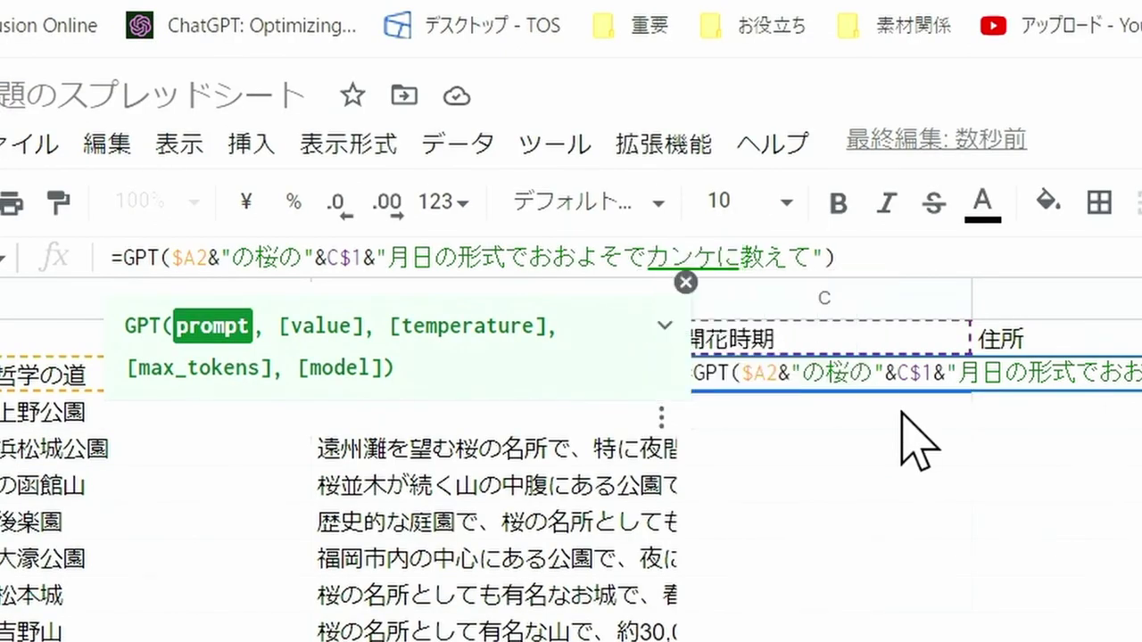
pyautogui.press('Return')
pyautogui.press('Return')
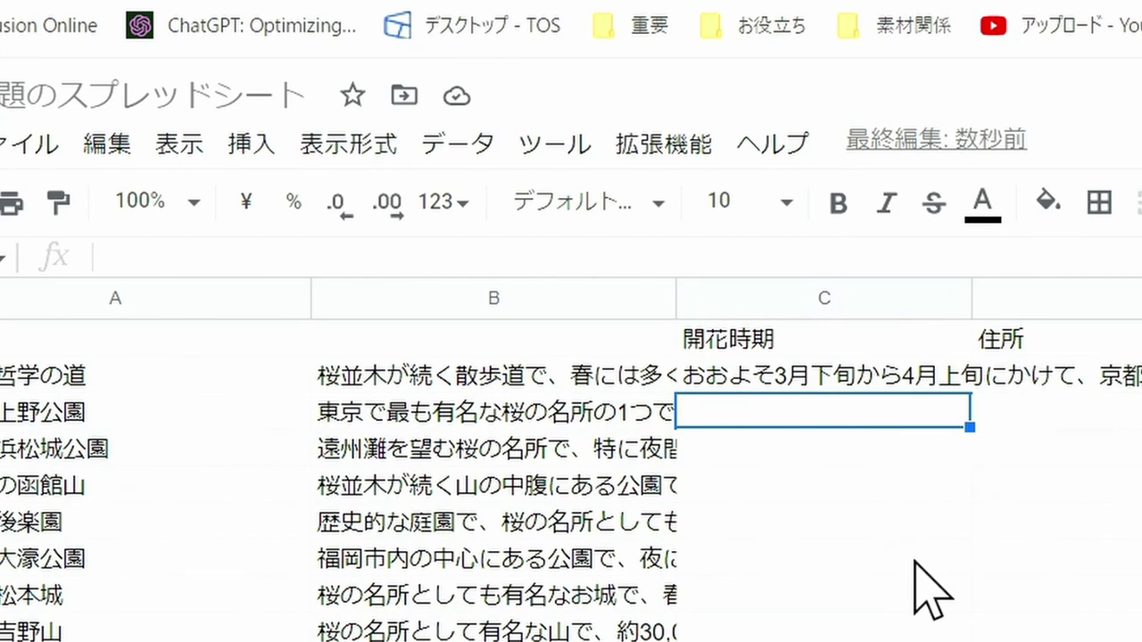
# Rewrite the C2 prompt to request the date shown as 同月何日頃という形式
pyautogui.click(820, 384)
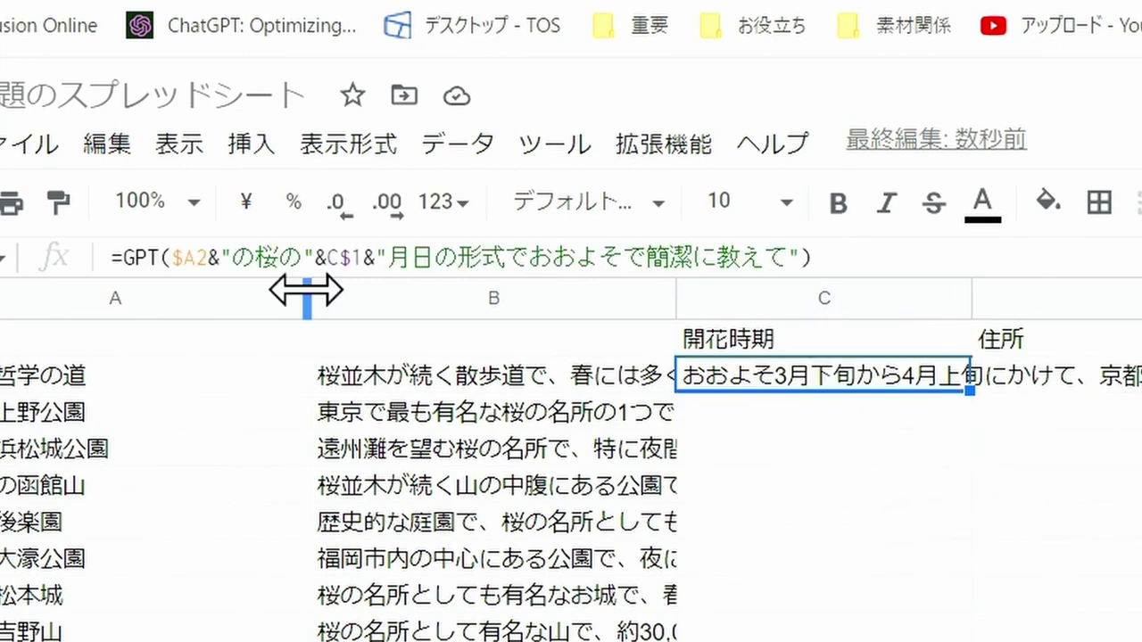
pyautogui.click(382, 259)
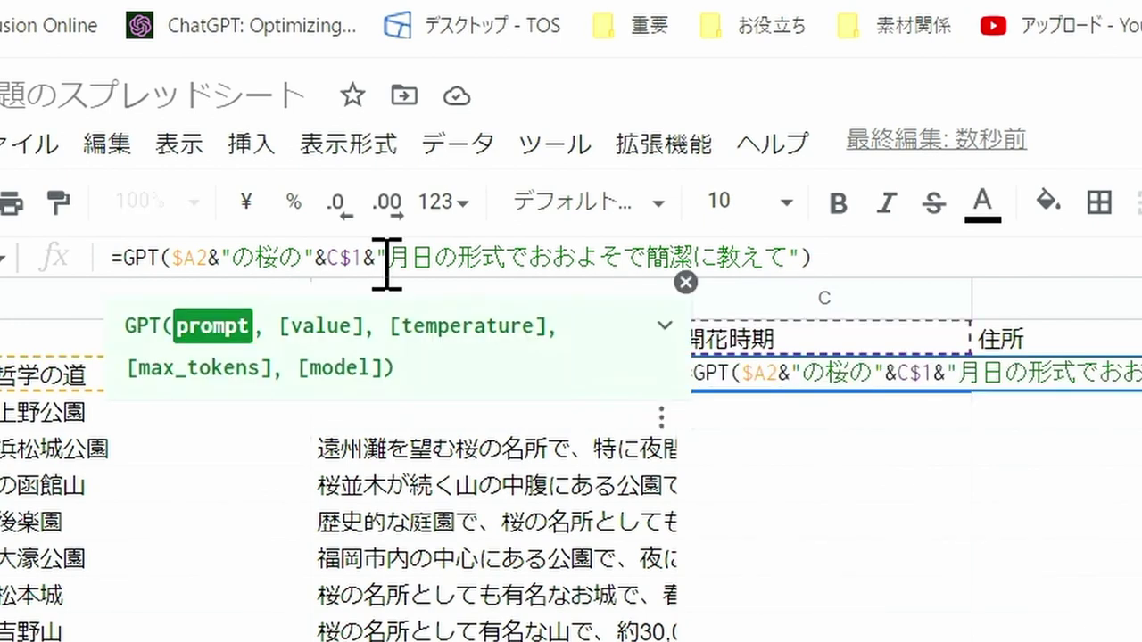
pyautogui.press('BackSpace')
pyautogui.press('BackSpace')
pyautogui.press('BackSpace')
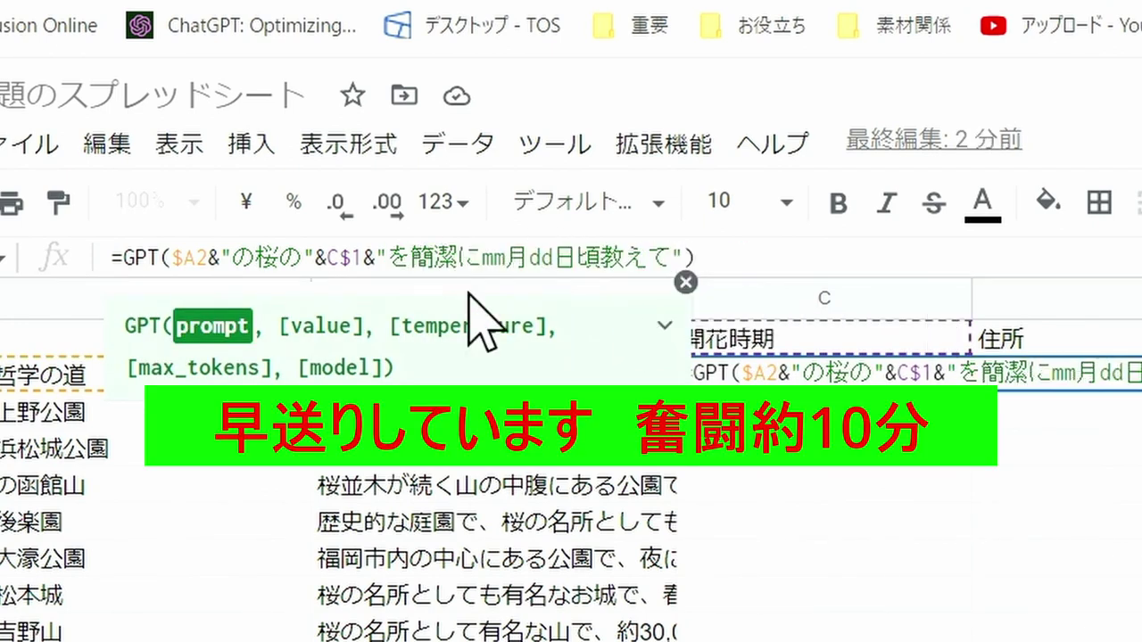
pyautogui.click(596, 257)
pyautogui.write('というけいしきでという形式で表示して')
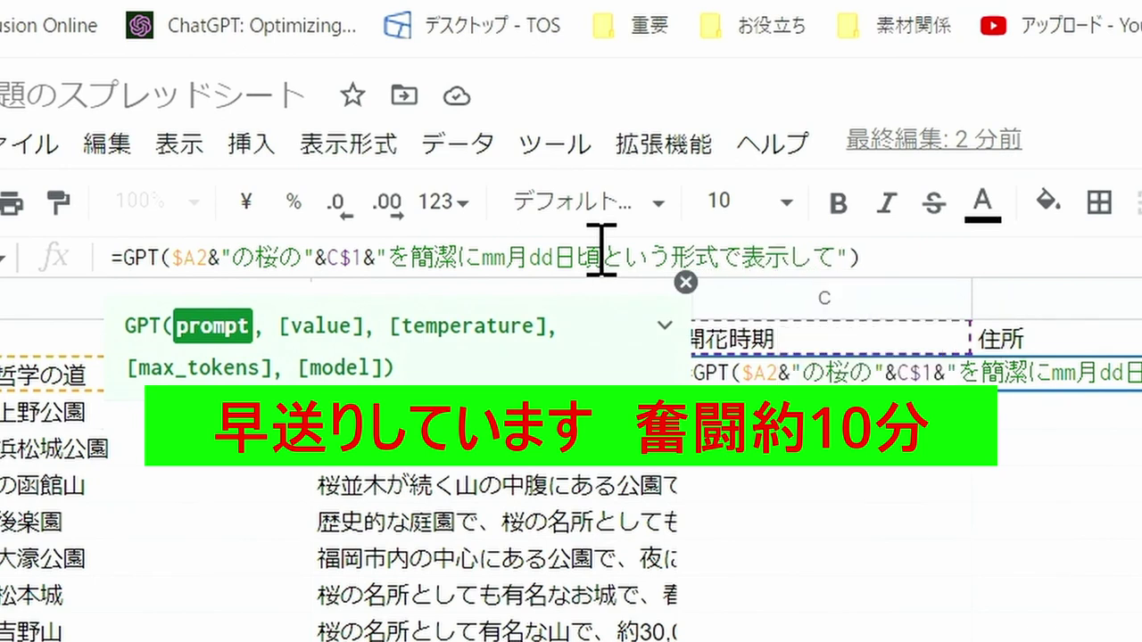
pyautogui.write('同月何日頃という風に')
pyautogui.press('Return')
# Insert 開花日を after 例年の and swap 簡潔に/風に for 形式で in the C2 prompt
pyautogui.press('Up')
pyautogui.click(413, 257)
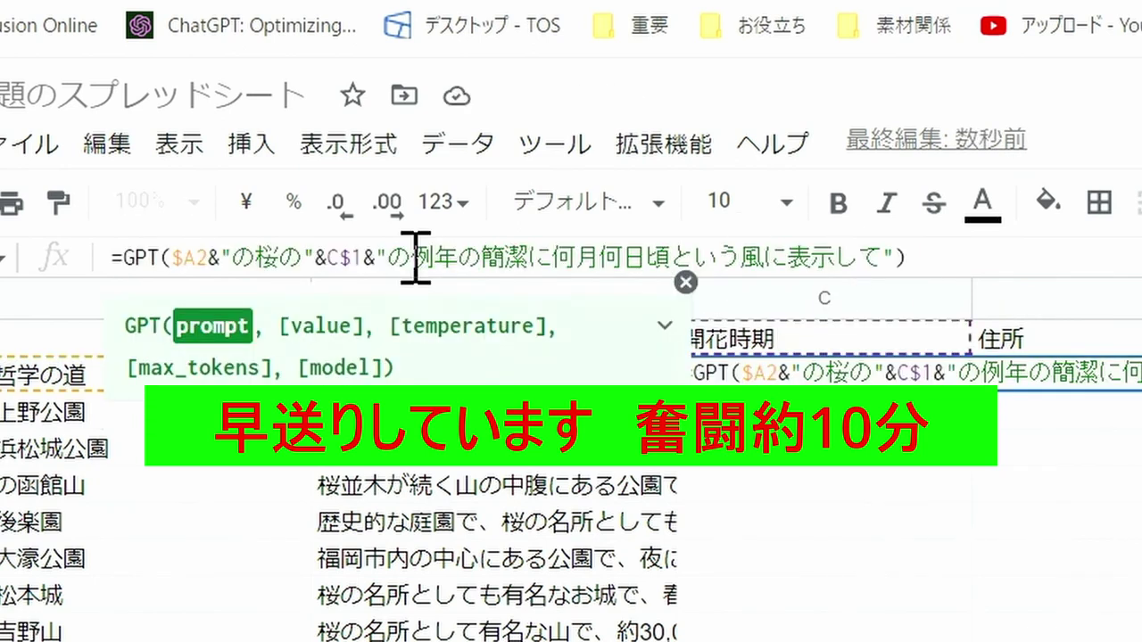
pyautogui.write('開花日を')
pyautogui.doubleClick(596, 257)
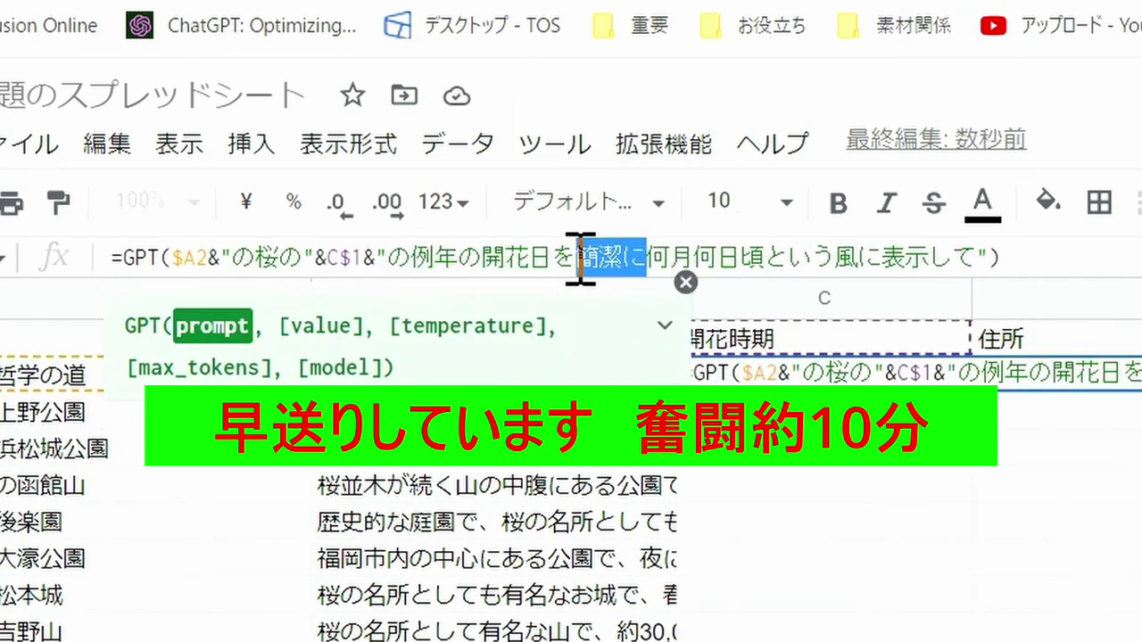
pyautogui.press('BackSpace')
pyautogui.doubleClick(785, 257)
pyautogui.write('形式で')
pyautogui.press('Return')
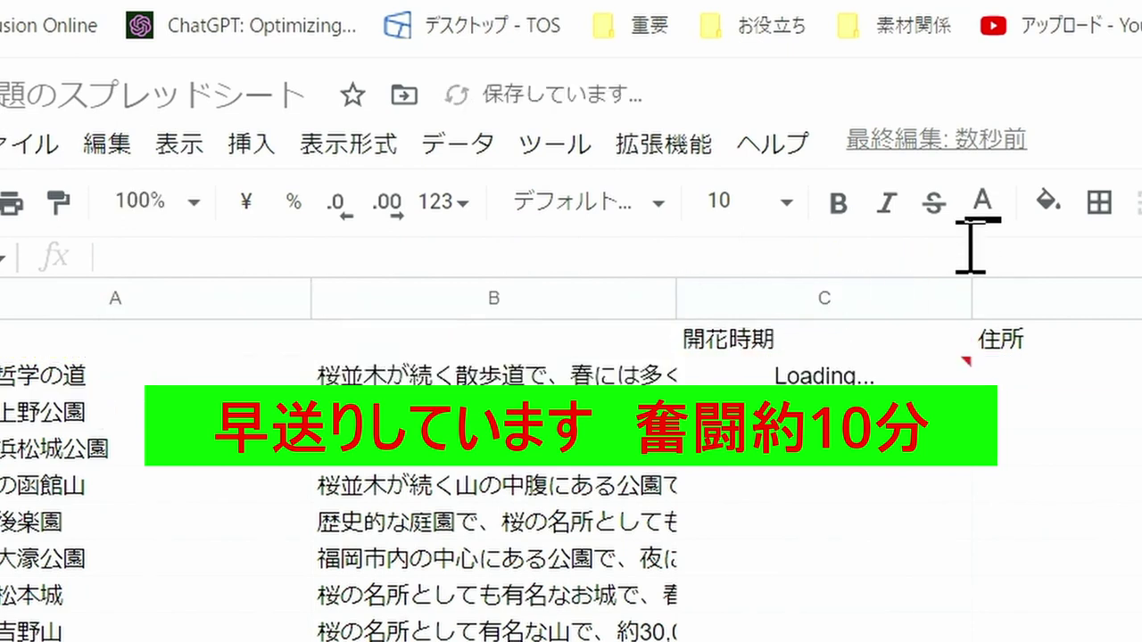
# Change 開花 to 満開 and 何月何日 to 月日, adding 書き方で to the prompt
pyautogui.press('Up')
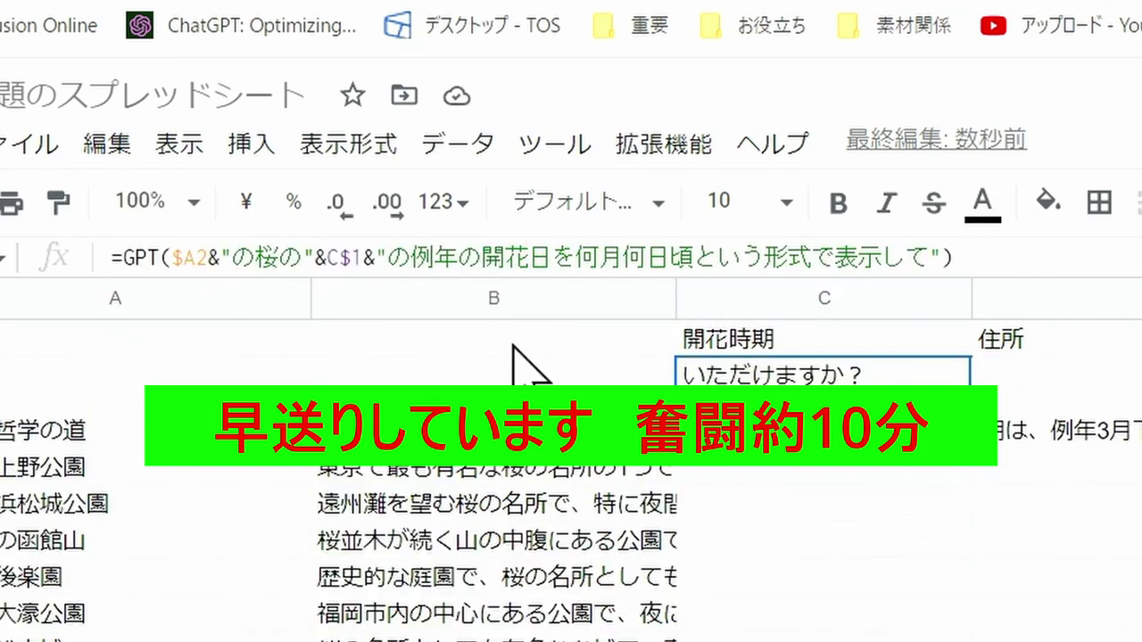
pyautogui.doubleClick(473, 256)
pyautogui.write('まんかい')
pyautogui.press('space')
pyautogui.press('Return')
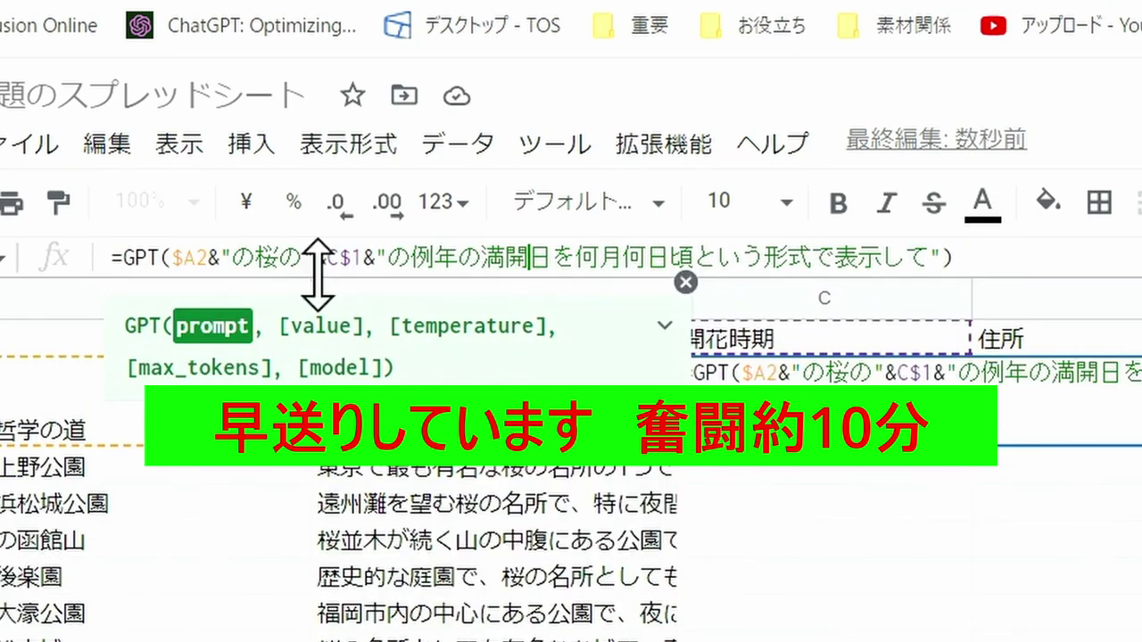
pyautogui.moveTo(578, 257); pyautogui.dragTo(881, 257)
pyautogui.write('月日')
pyautogui.press('Return')
pyautogui.write('かきかたで')
pyautogui.press('space')
pyautogui.press('Return')
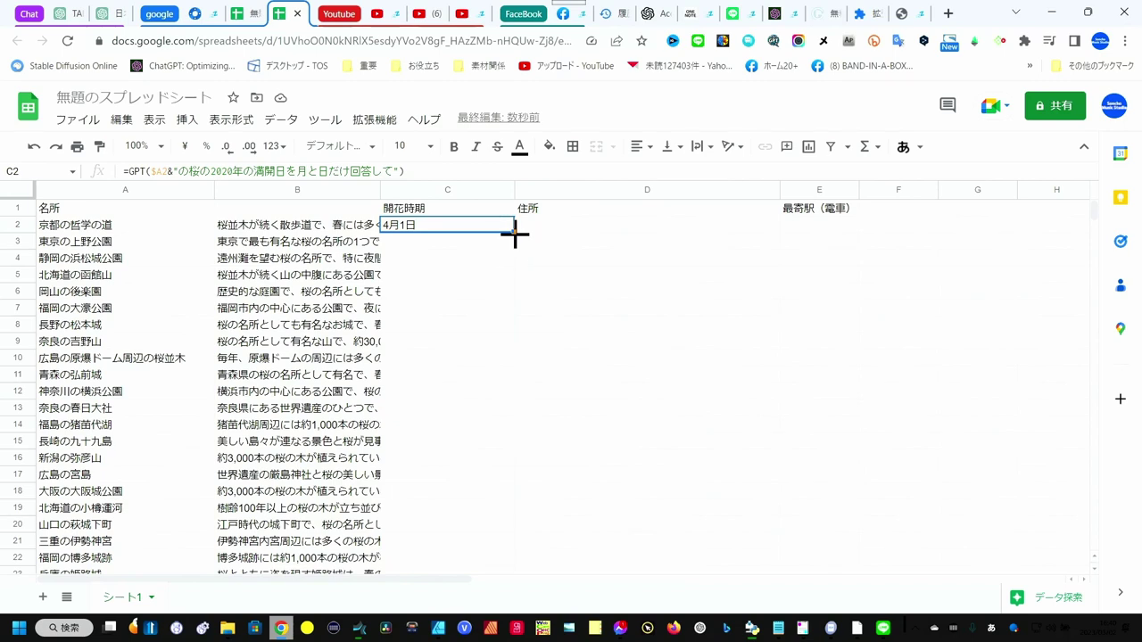
# Fill the bloom-date formula down column C, then add で to C21's prompt
pyautogui.moveTo(515, 233)
pyautogui.mouseDown()
pyautogui.moveTo(513, 589)
pyautogui.moveTo(513, 505)
pyautogui.mouseUp()
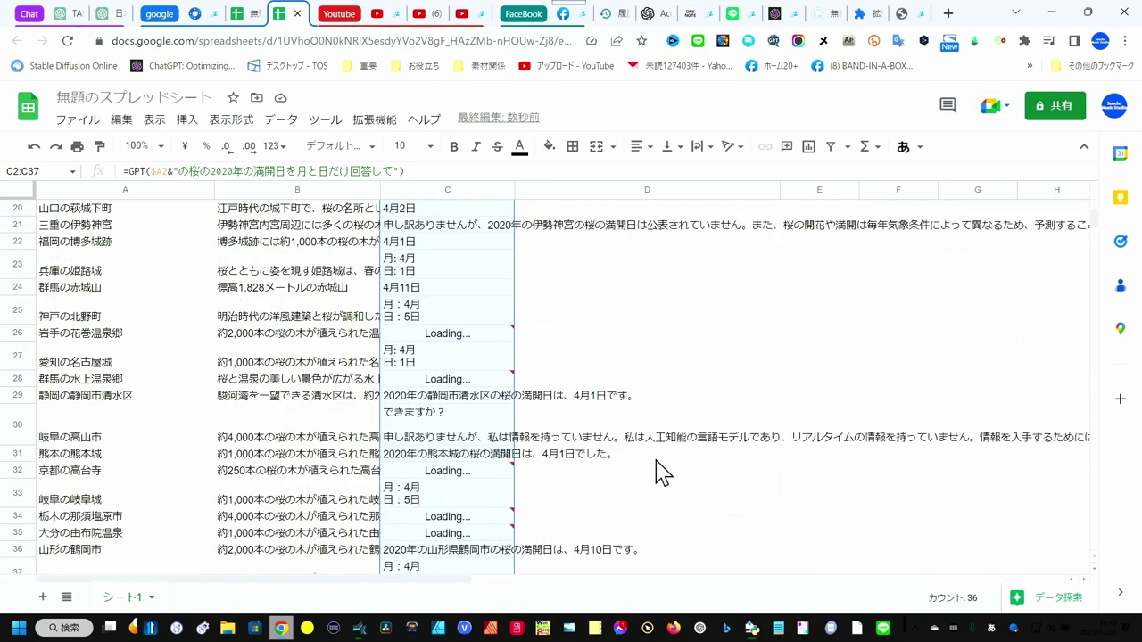
pyautogui.click(450, 234)
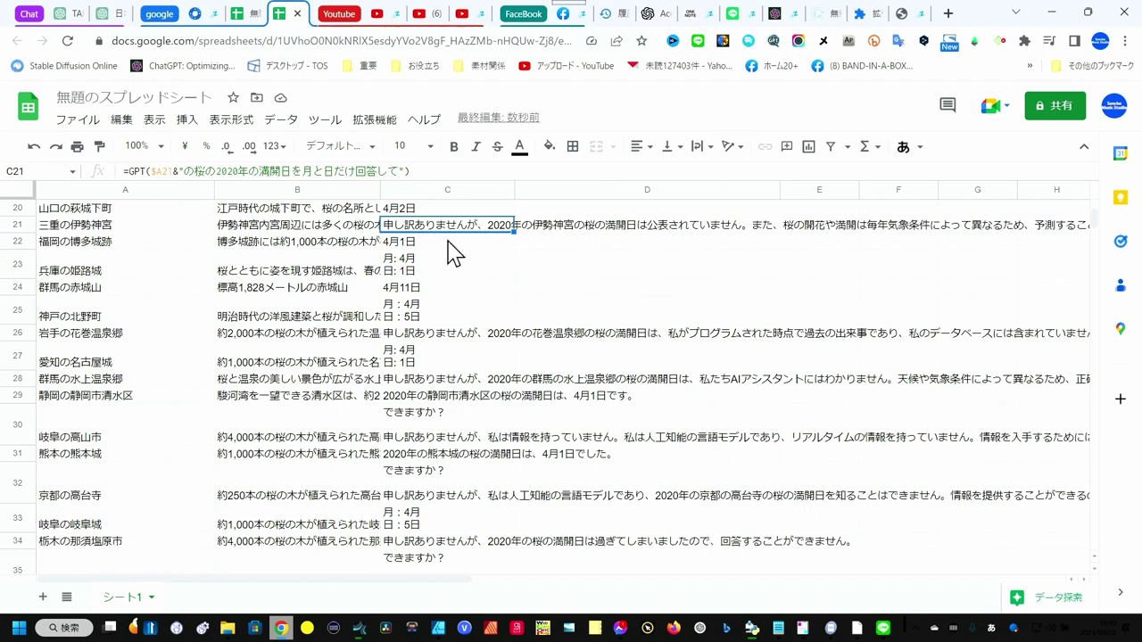
pyautogui.click(429, 174)
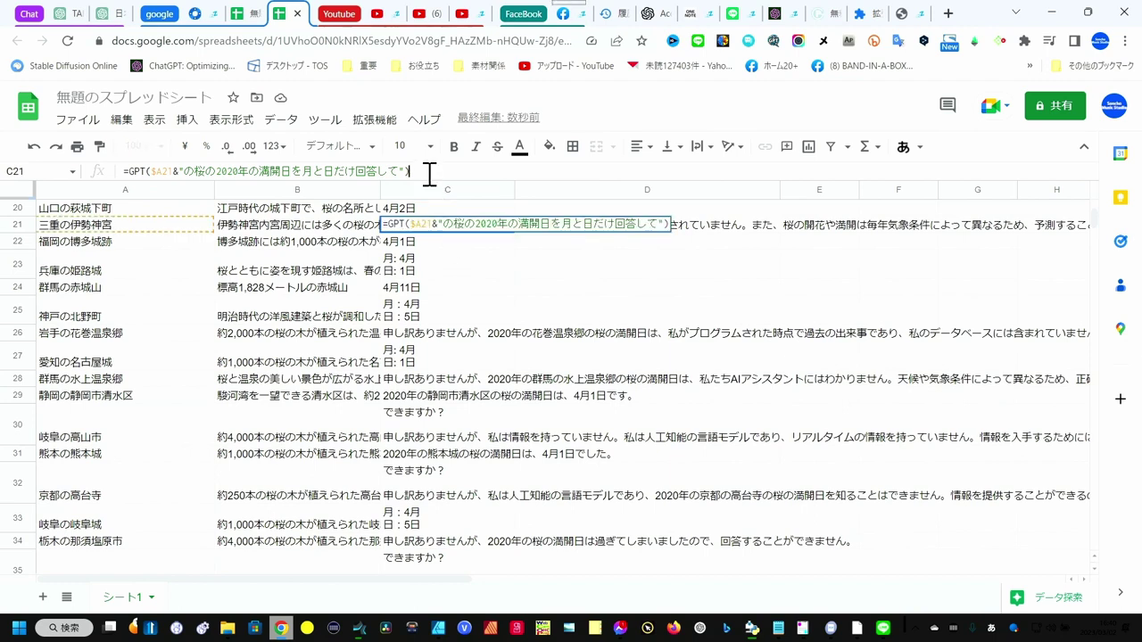
pyautogui.click(357, 172)
pyautogui.write('de')
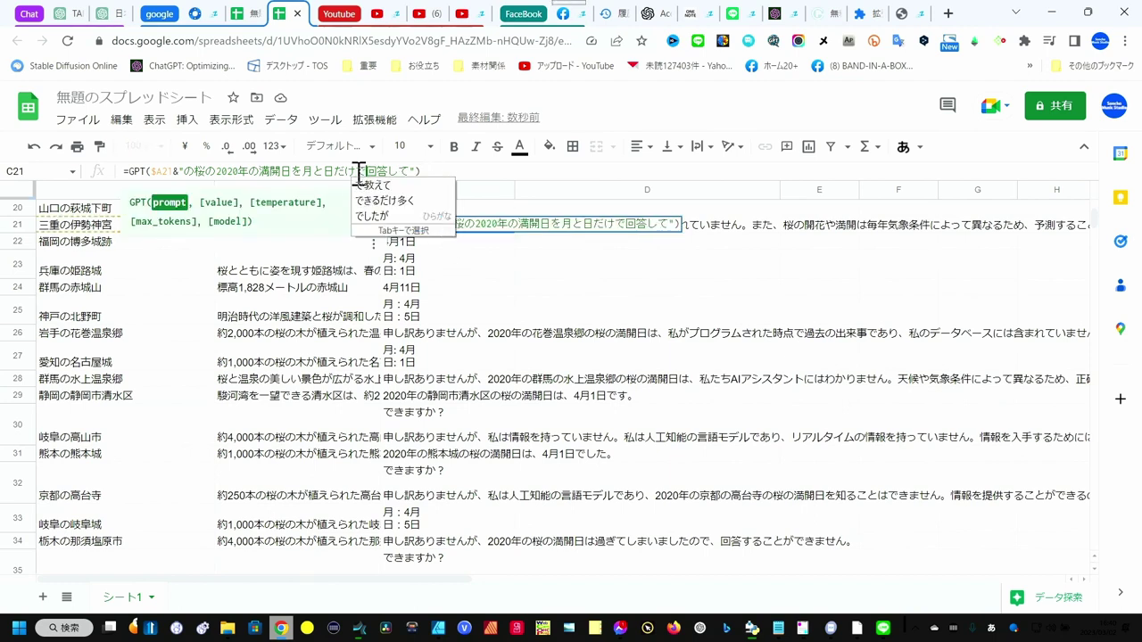
pyautogui.press('Return')
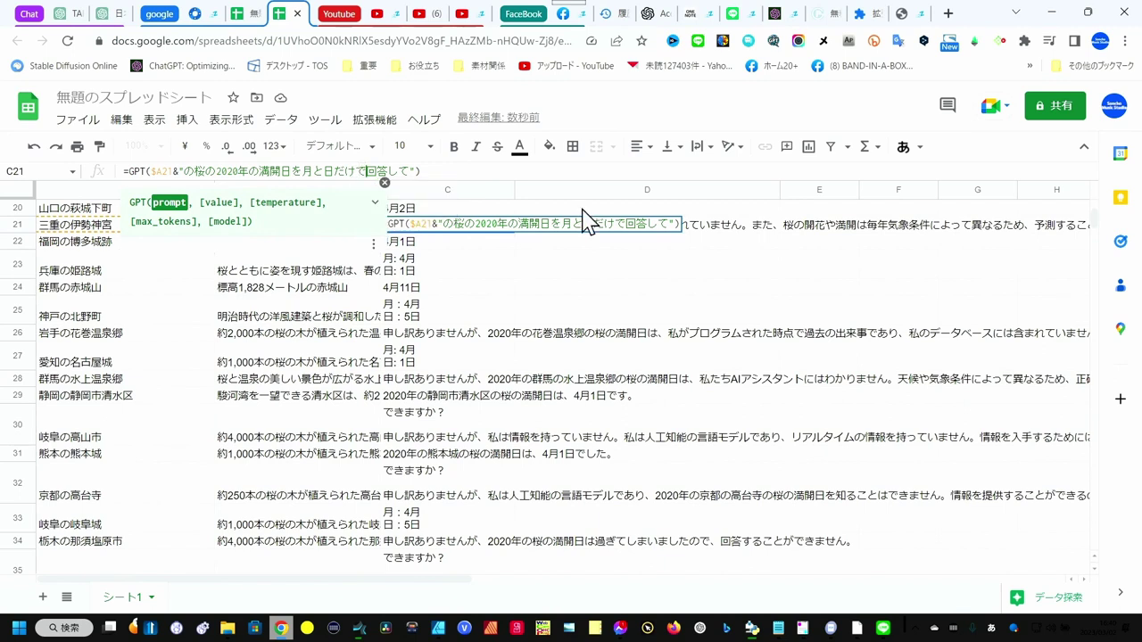
pyautogui.press('Return')
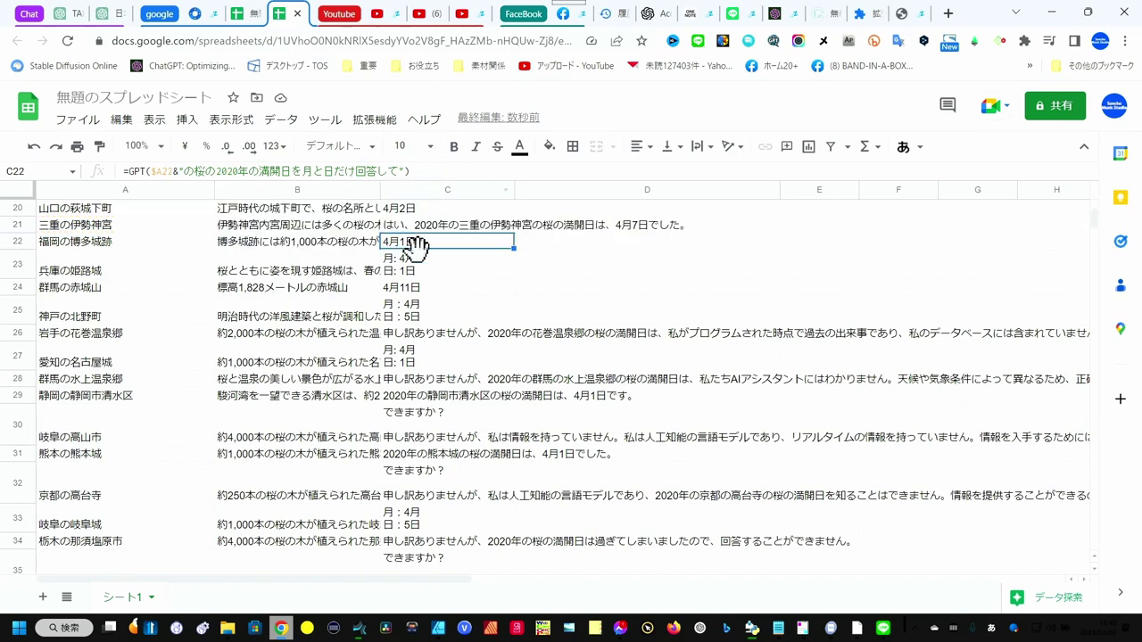
pyautogui.click(422, 271)
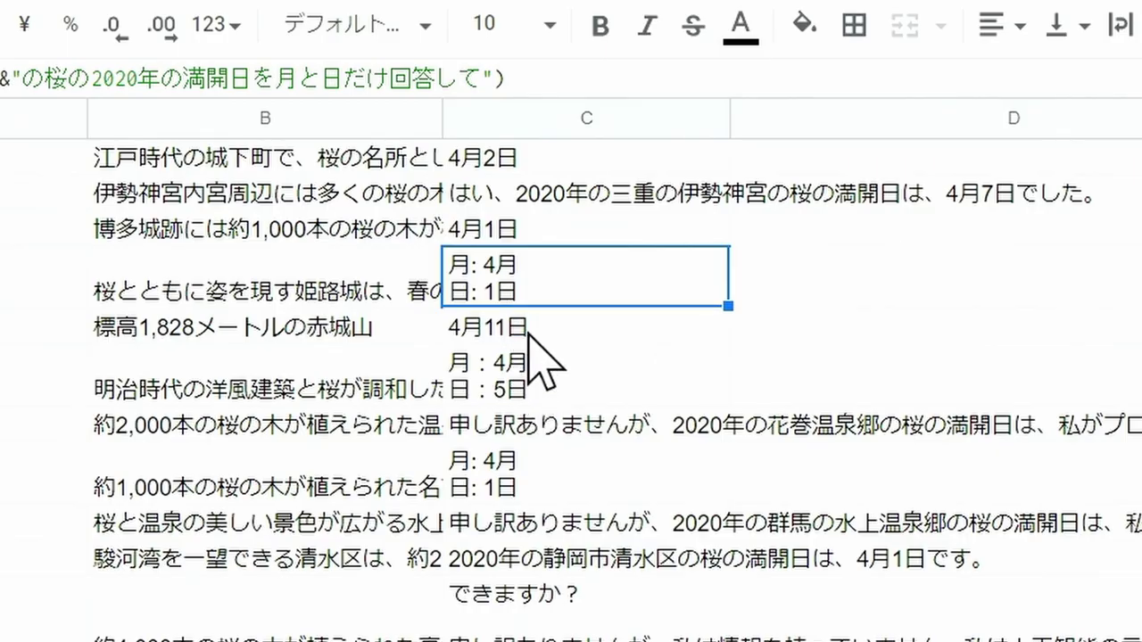
pyautogui.press('Up')
pyautogui.press('Up')
pyautogui.press('Up')
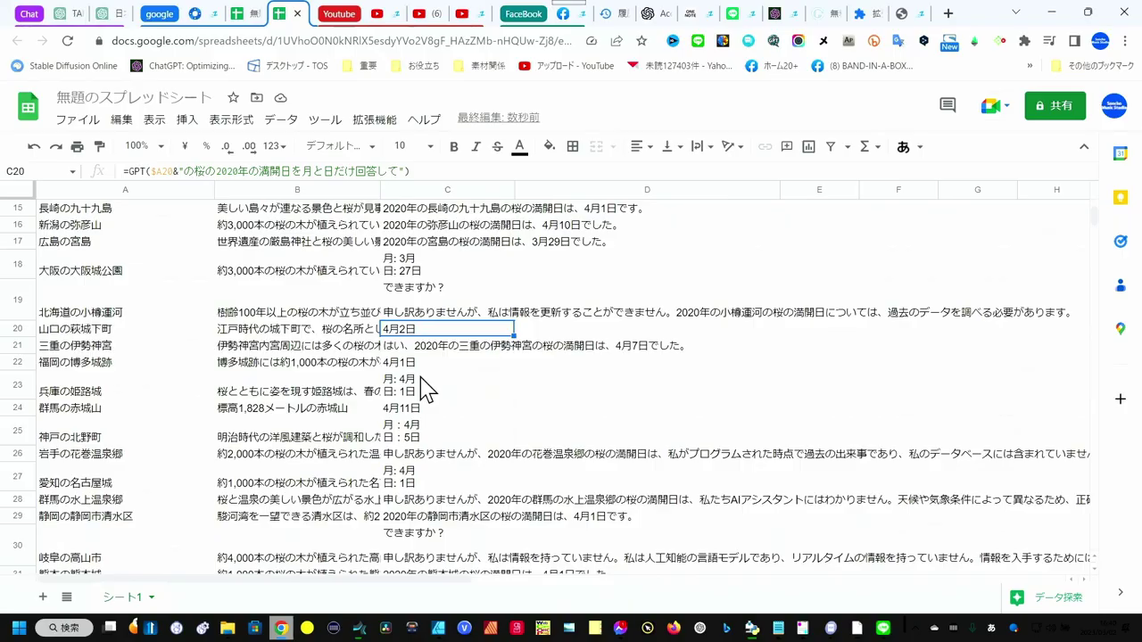
pyautogui.scroll(3, 423, 379)
pyautogui.scroll(1, 423, 375)
pyautogui.scroll(2, 423, 365)
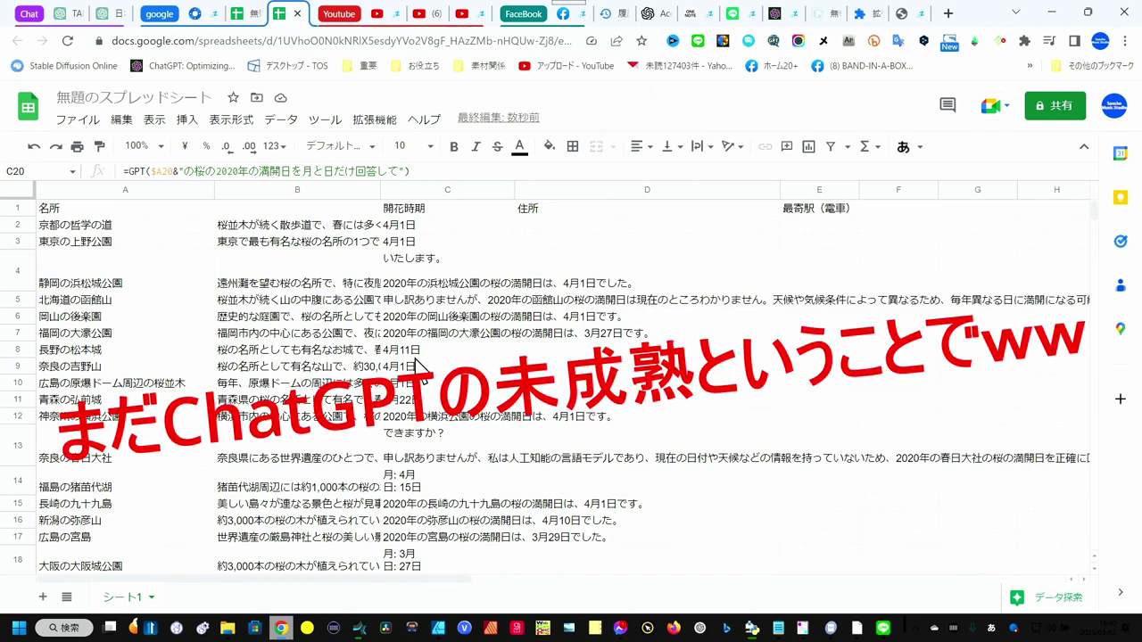
pyautogui.scroll(-1, 437, 357)
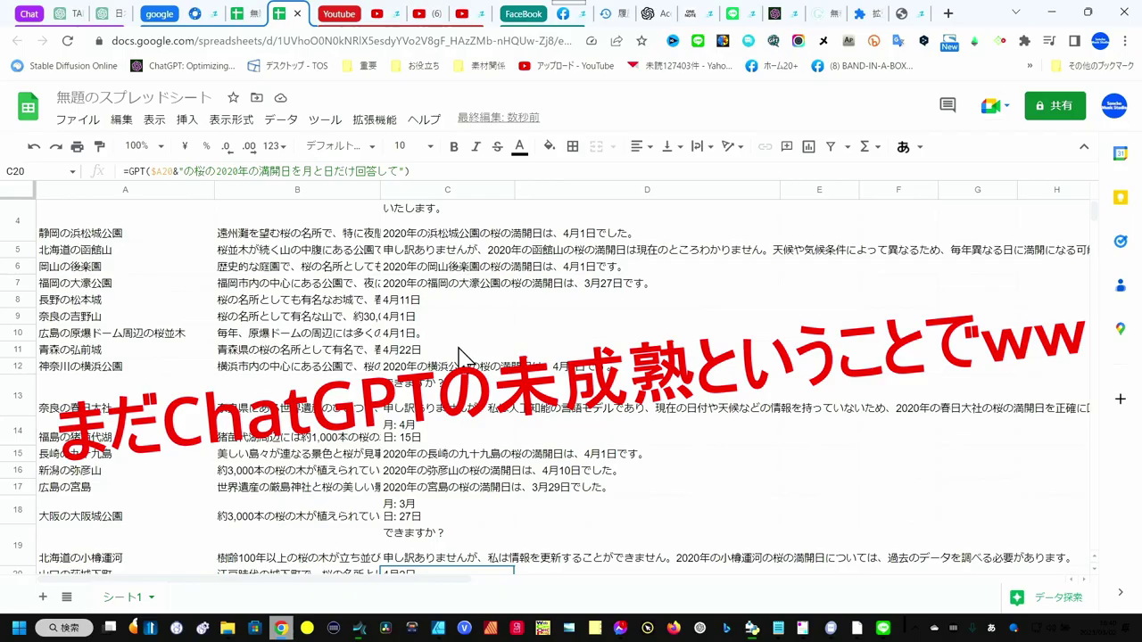
pyautogui.click(453, 352)
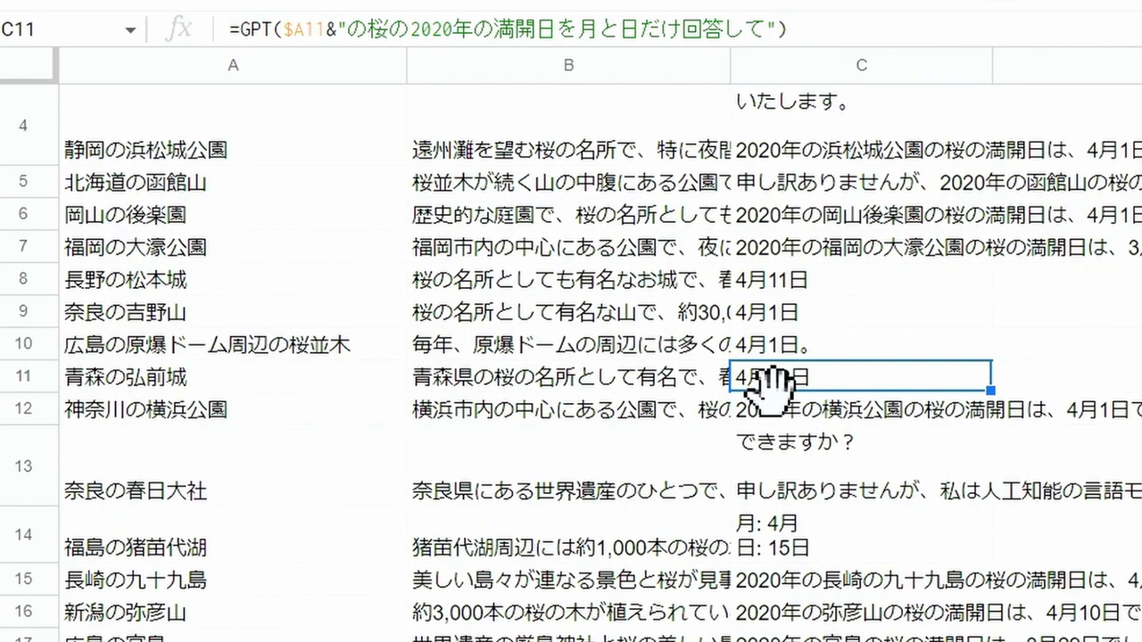
pyautogui.scroll(-1, 807, 589)
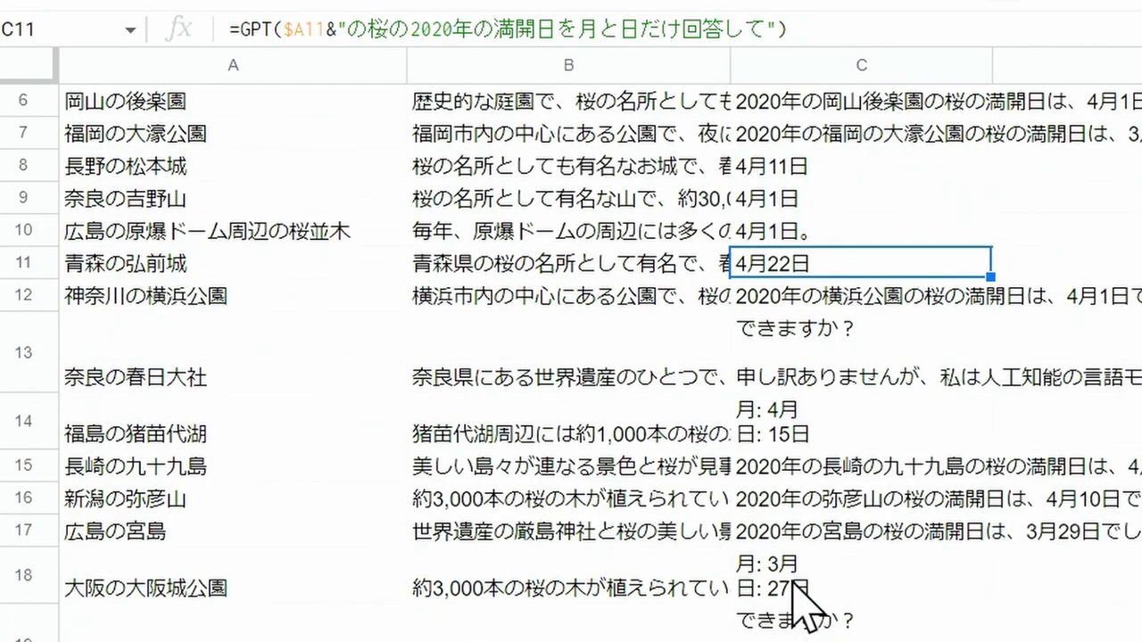
pyautogui.scroll(-2, 803, 607)
pyautogui.scroll(-3, 803, 607)
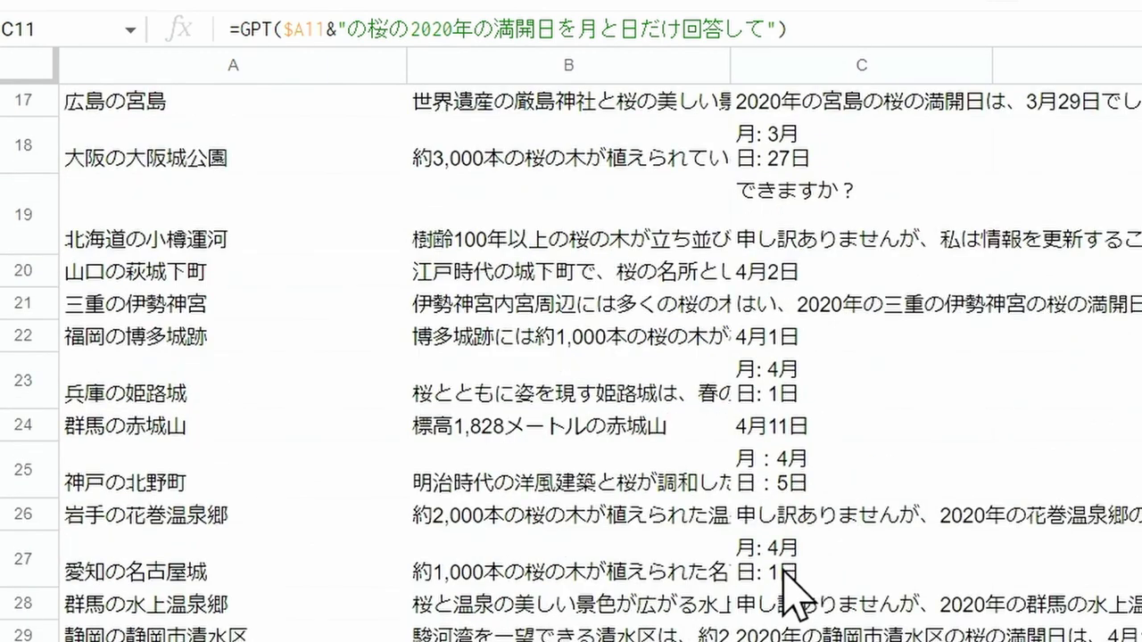
pyautogui.scroll(-3, 784, 578)
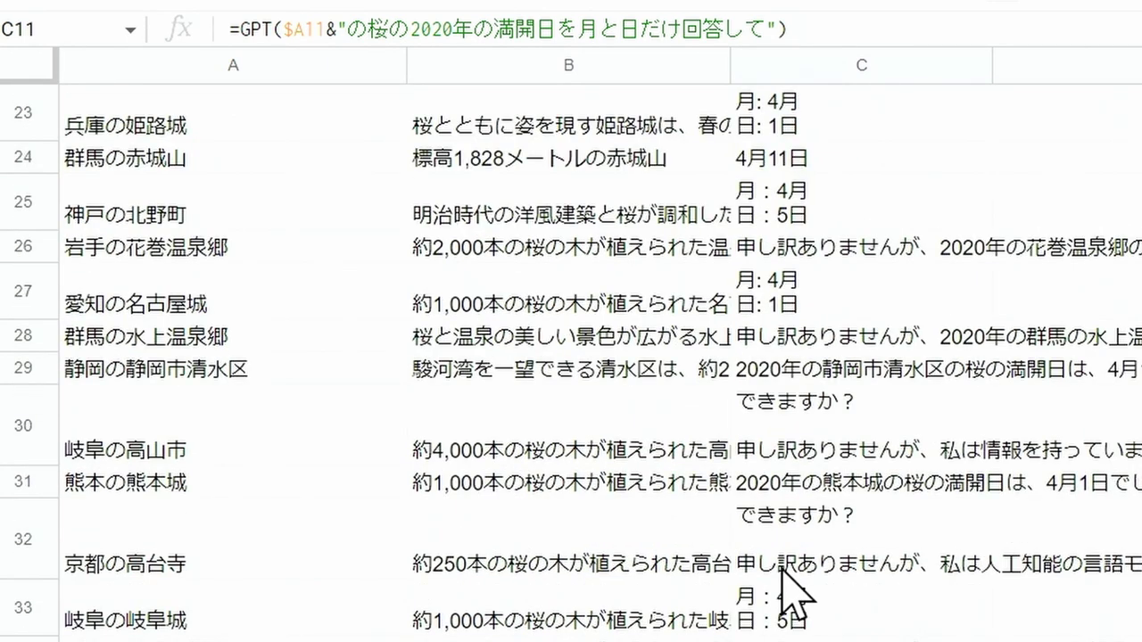
pyautogui.scroll(3, 769, 589)
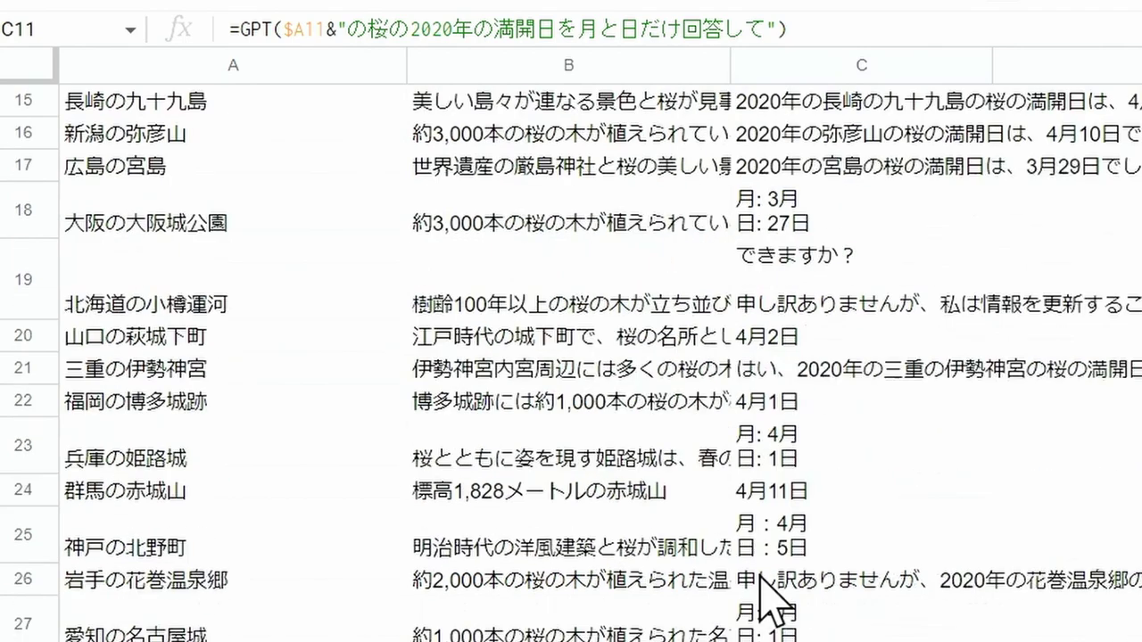
pyautogui.scroll(3, 765, 589)
pyautogui.scroll(1, 764, 589)
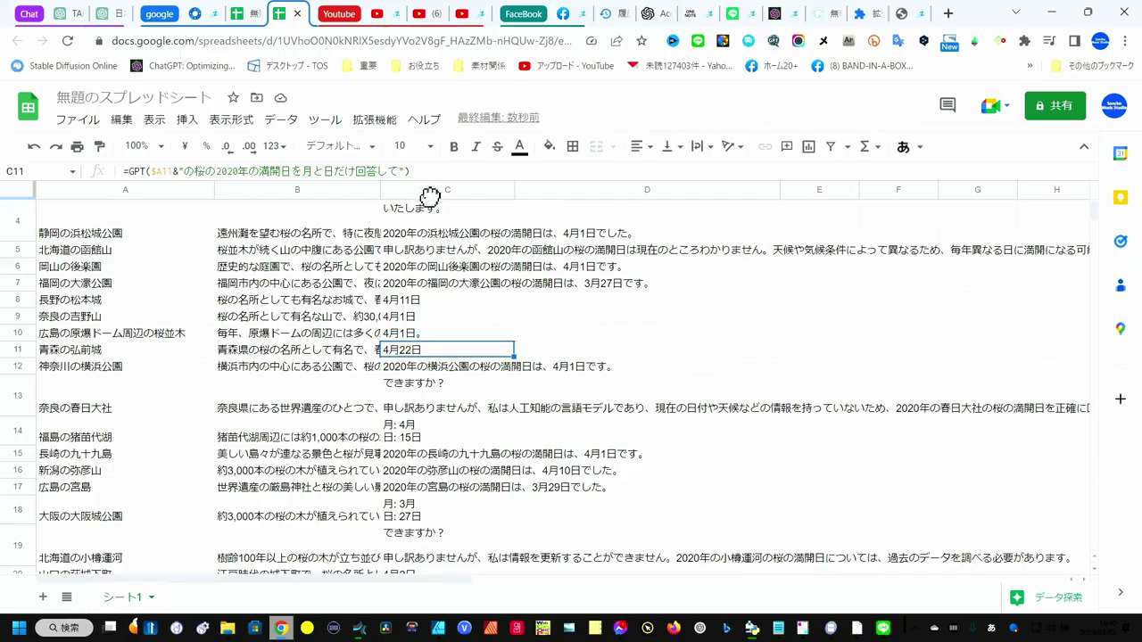
pyautogui.scroll(1, 429, 192)
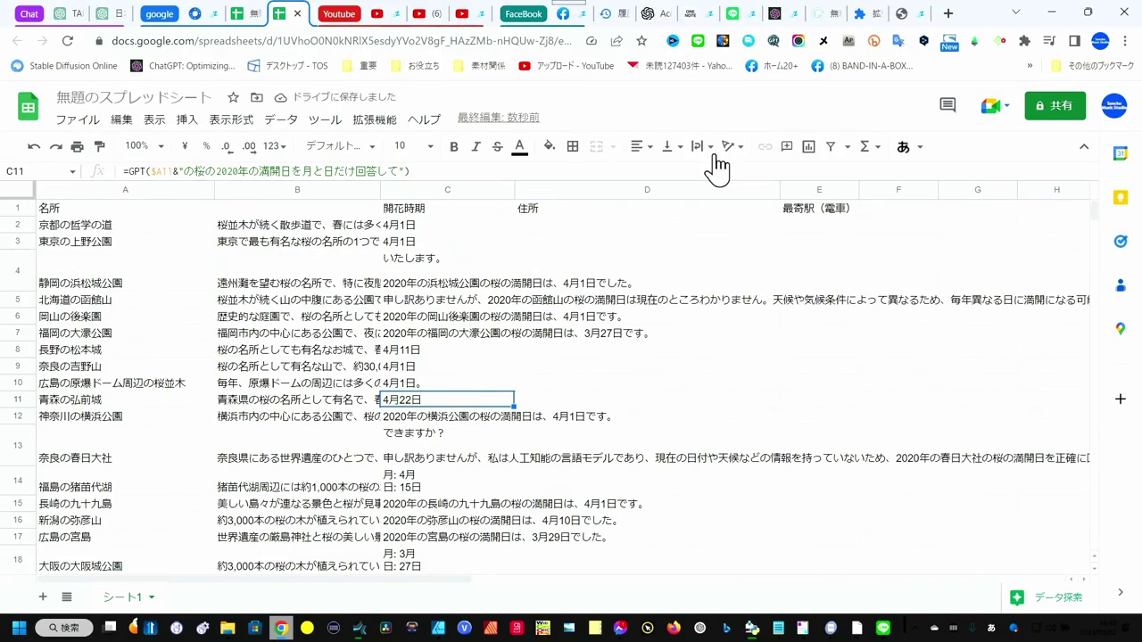
# Copy C2's formula into D2, change its prompt to の住所を回答して, and widen column D
pyautogui.click(579, 240)
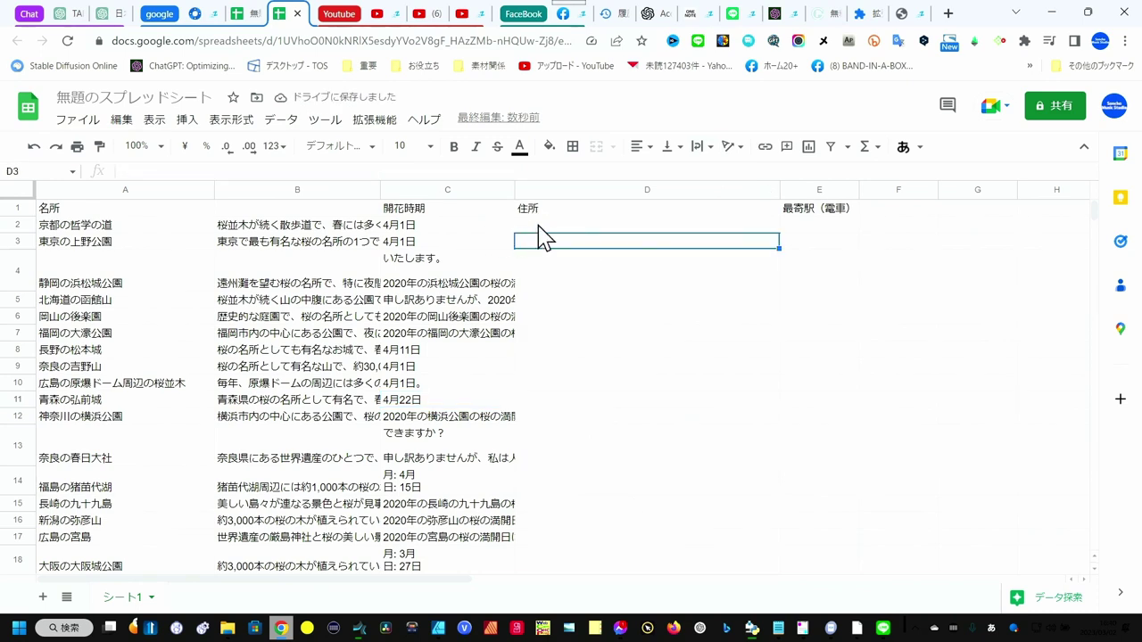
pyautogui.click(542, 225)
pyautogui.click(450, 228)
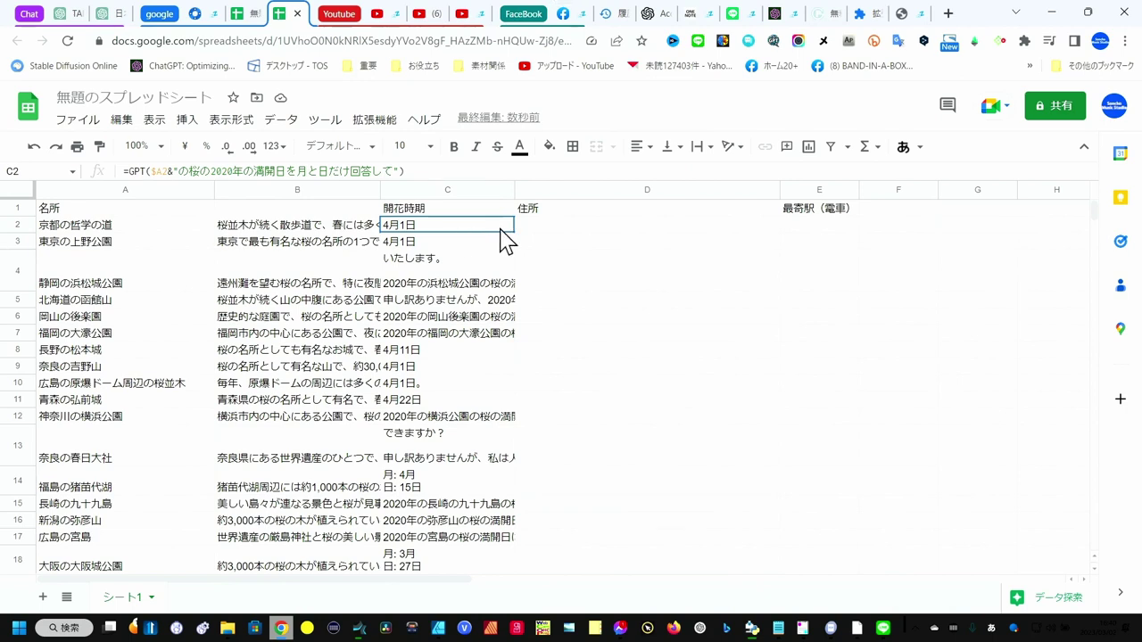
pyautogui.moveTo(513, 234); pyautogui.dragTo(698, 233)
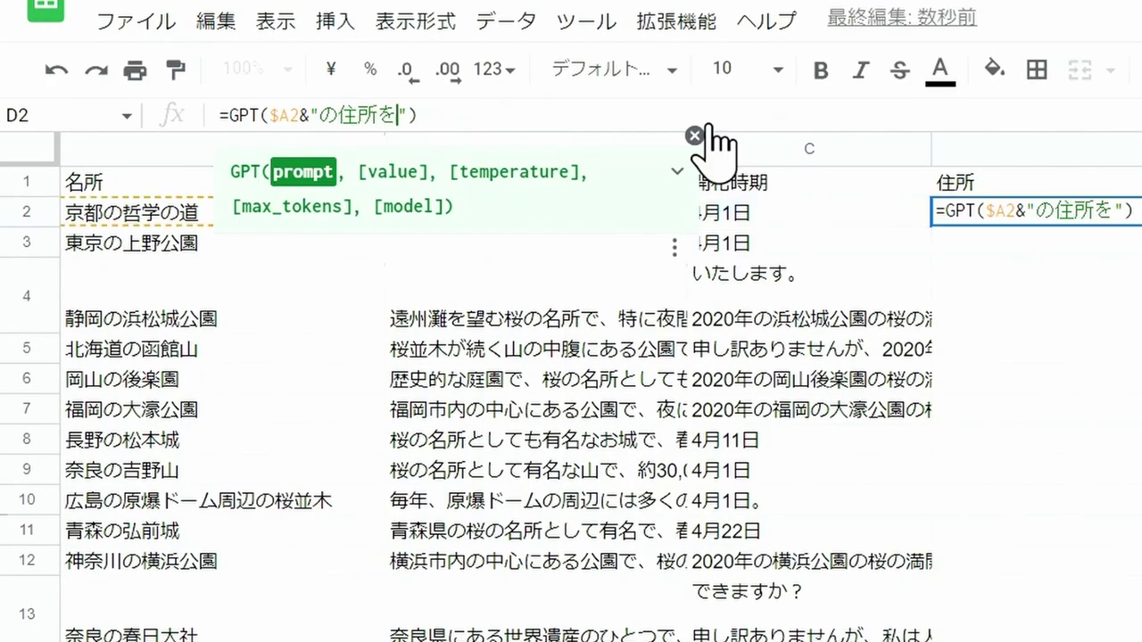
pyautogui.write('かいt')
pyautogui.write('う')
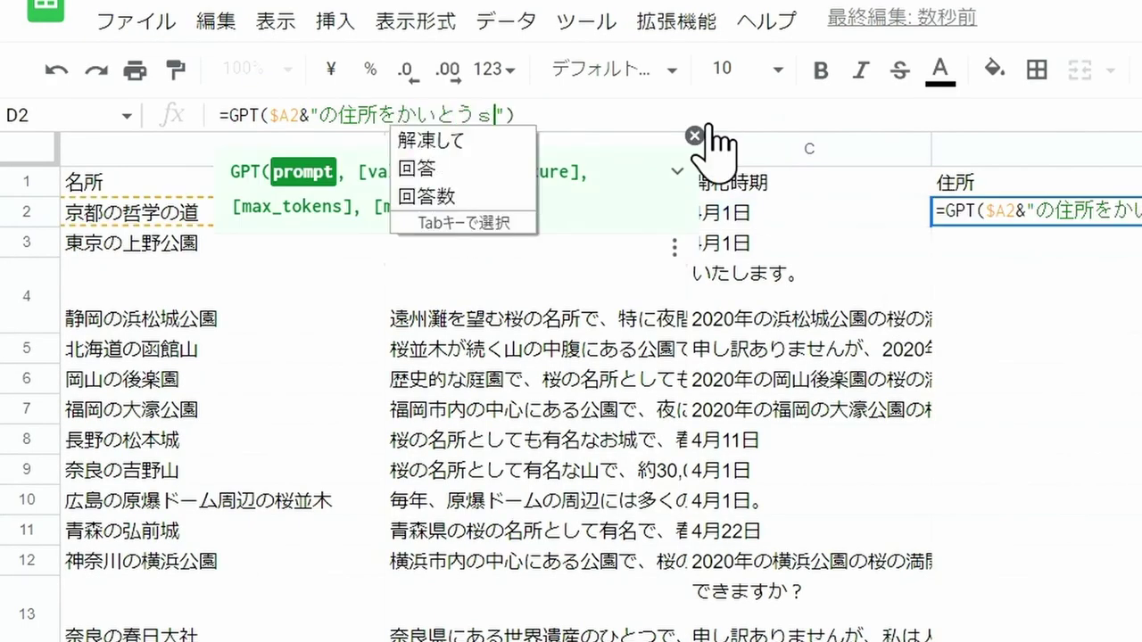
pyautogui.write('して')
pyautogui.press('space')
pyautogui.press('space')
pyautogui.press('Return')
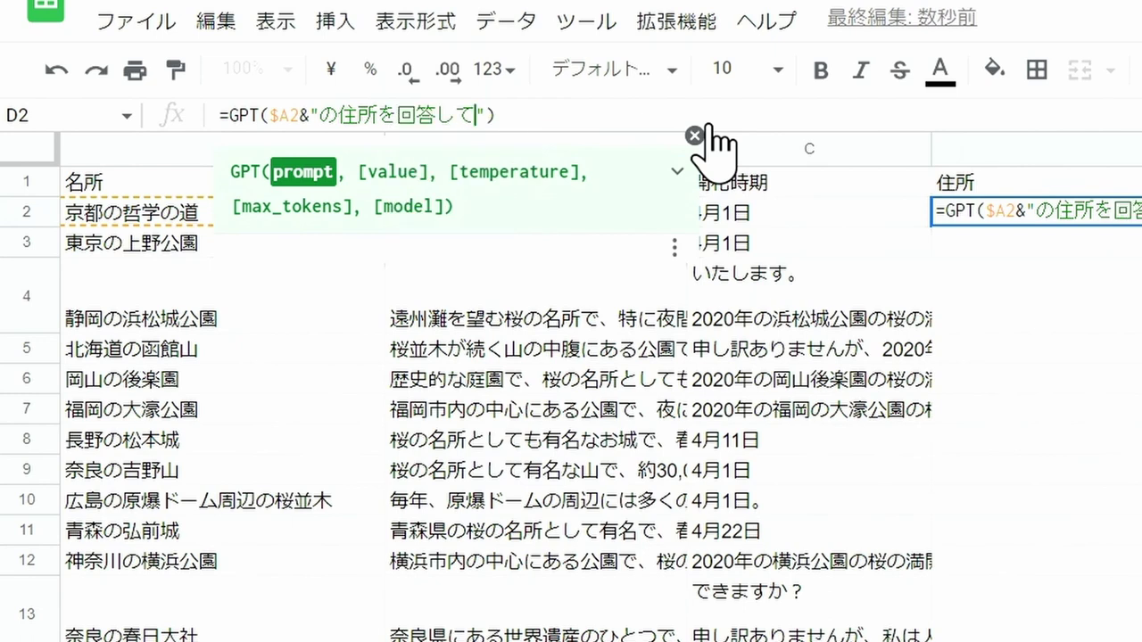
pyautogui.press('Return')
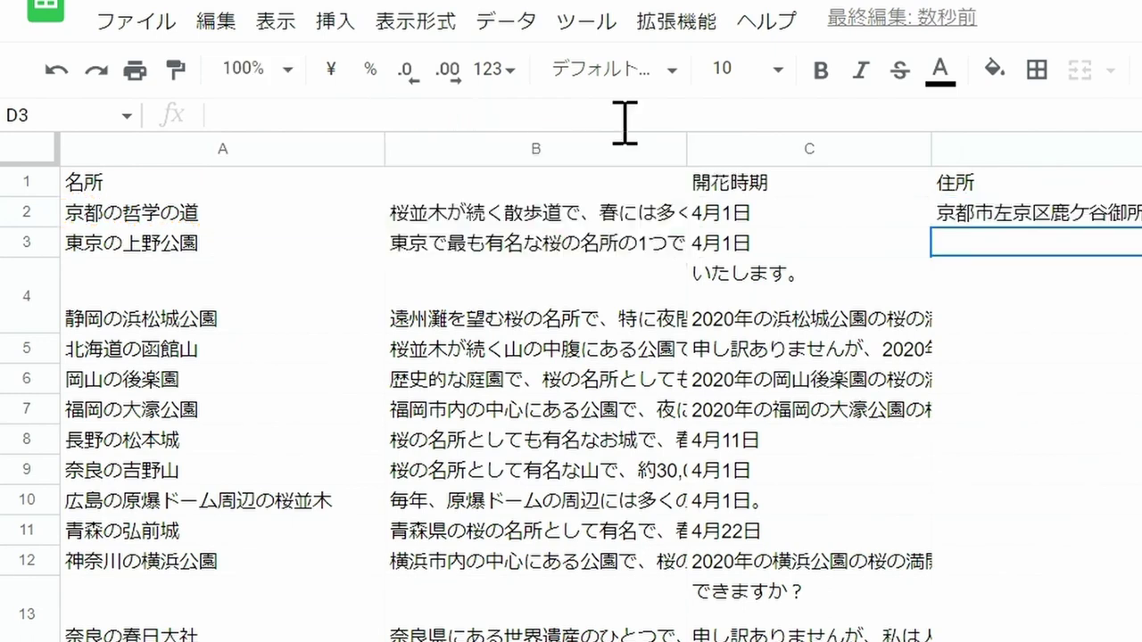
pyautogui.moveTo(764, 148); pyautogui.dragTo(838, 148)
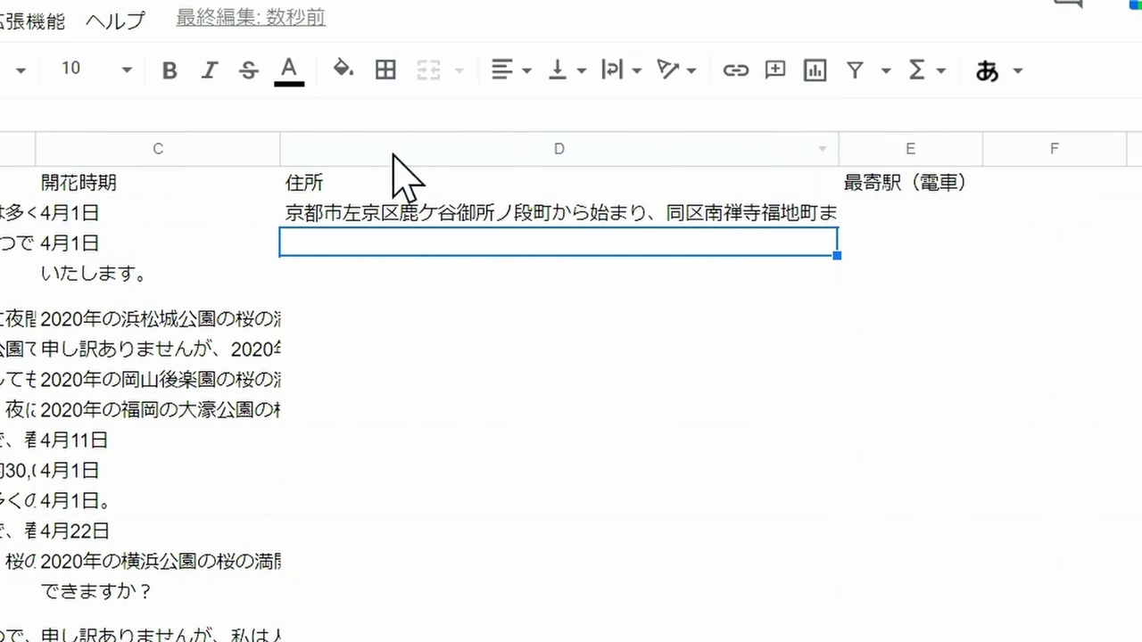
# Set column D to wrap its text
pyautogui.hotkey('ctrl', 'space')
pyautogui.click(635, 71)
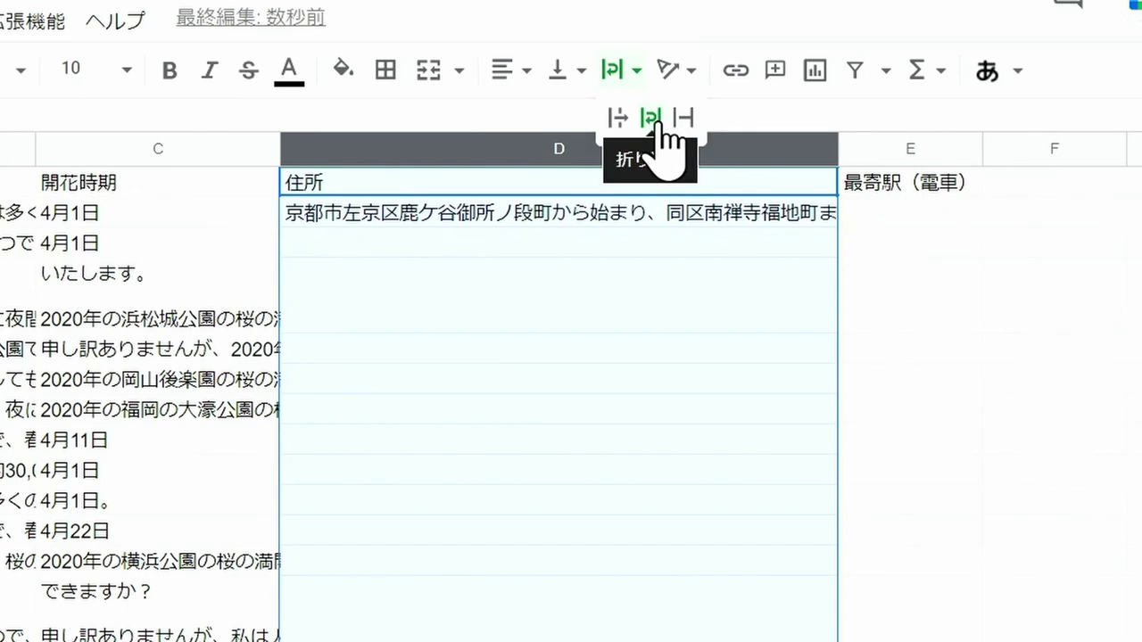
pyautogui.click(656, 122)
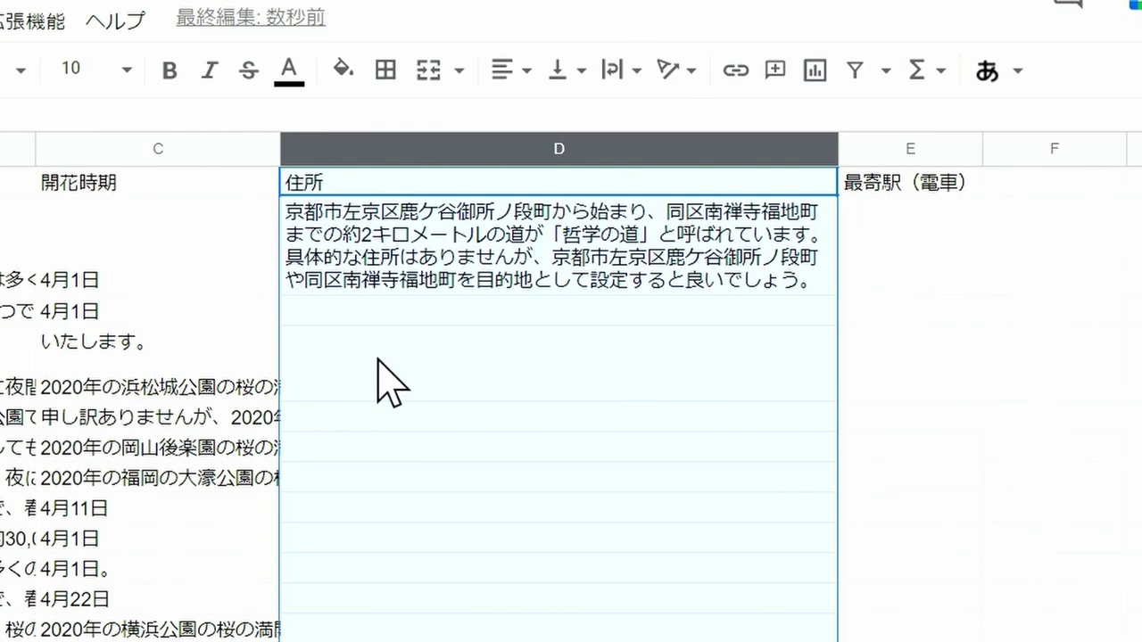
# Fill the D2 address formula down to row 37
pyautogui.click(606, 259)
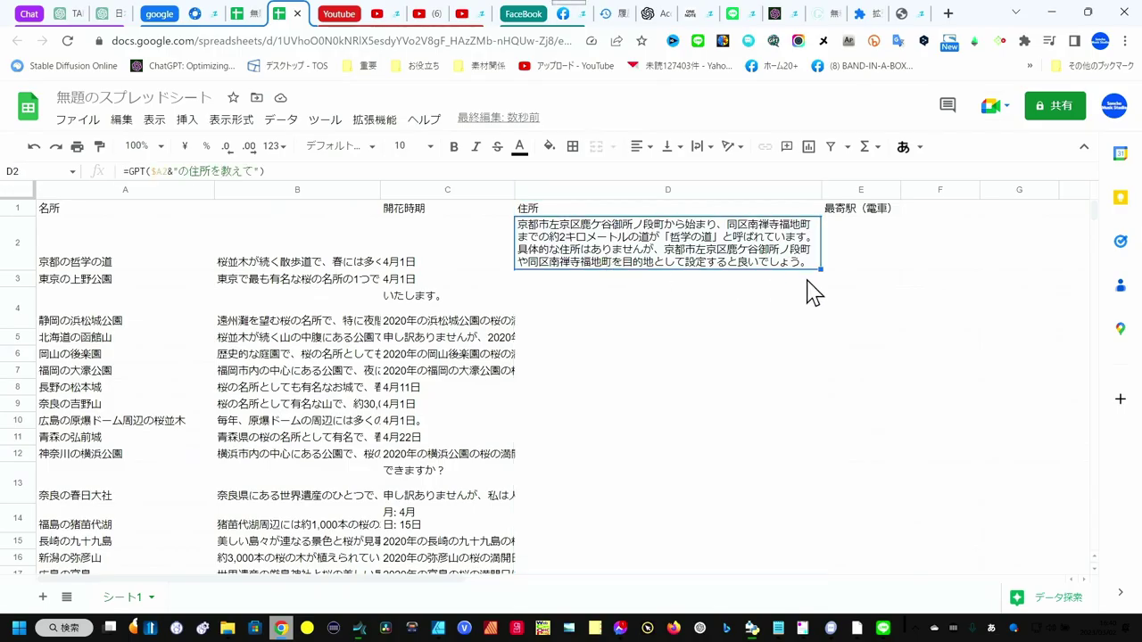
pyautogui.moveTo(819, 269); pyautogui.dragTo(826, 589)
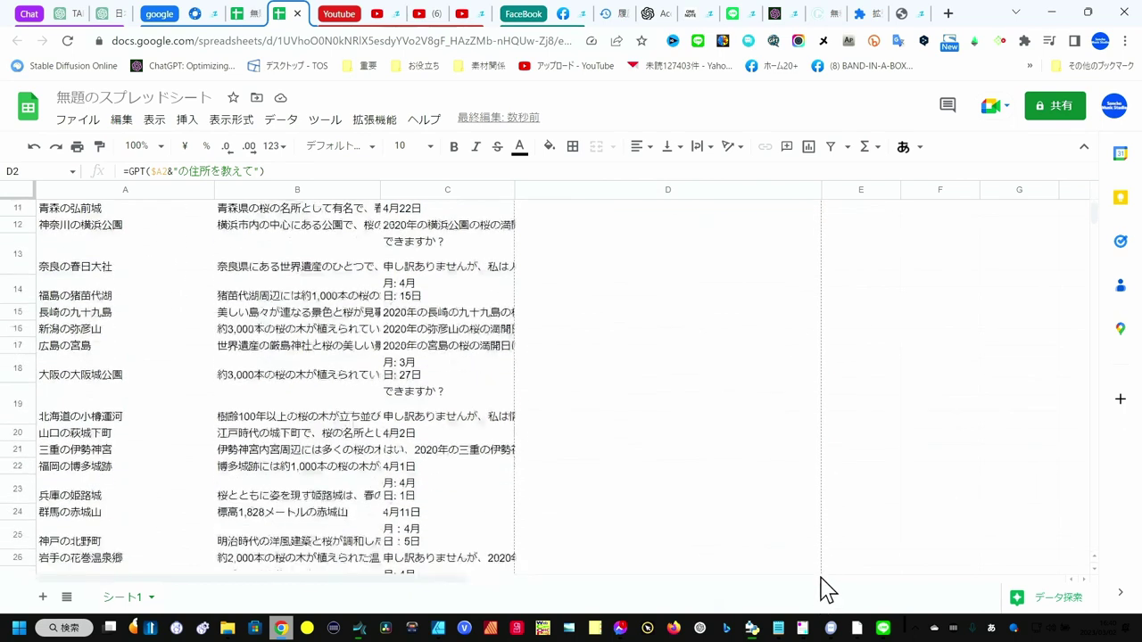
pyautogui.moveTo(827, 589); pyautogui.dragTo(822, 512)
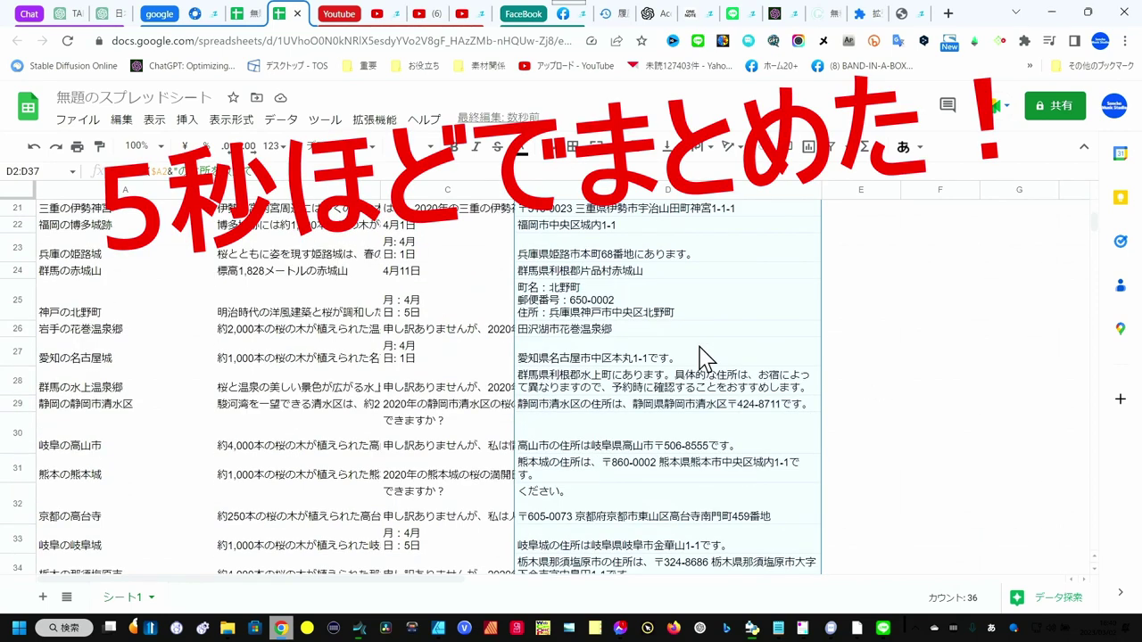
pyautogui.scroll(3, 705, 360)
pyautogui.scroll(2, 704, 359)
pyautogui.scroll(3, 704, 360)
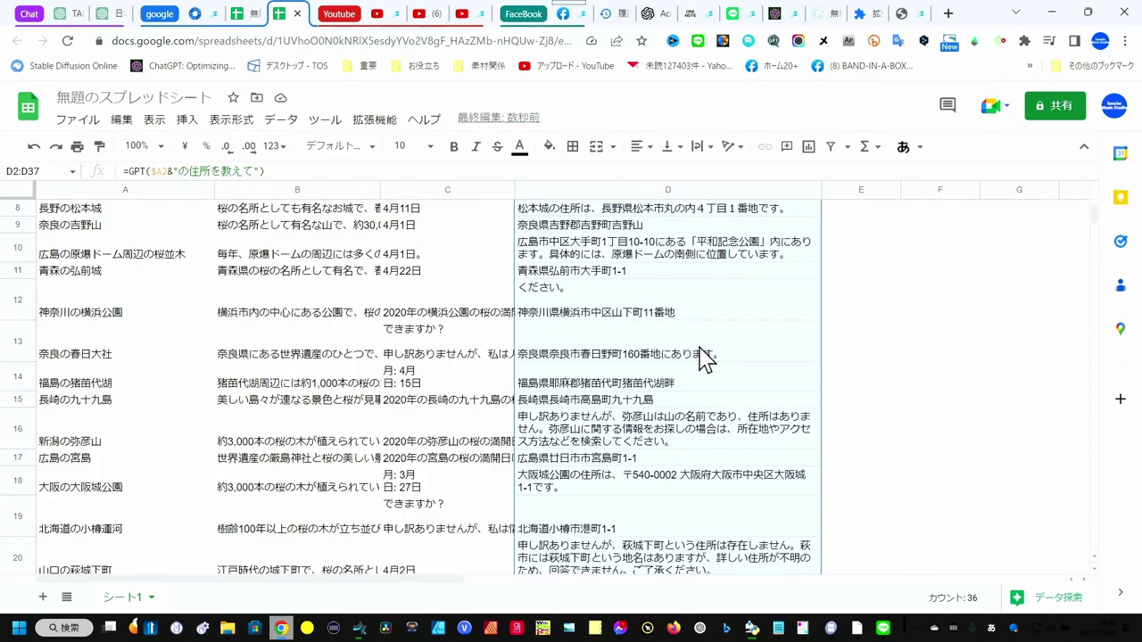
pyautogui.scroll(2, 705, 359)
pyautogui.scroll(2, 704, 359)
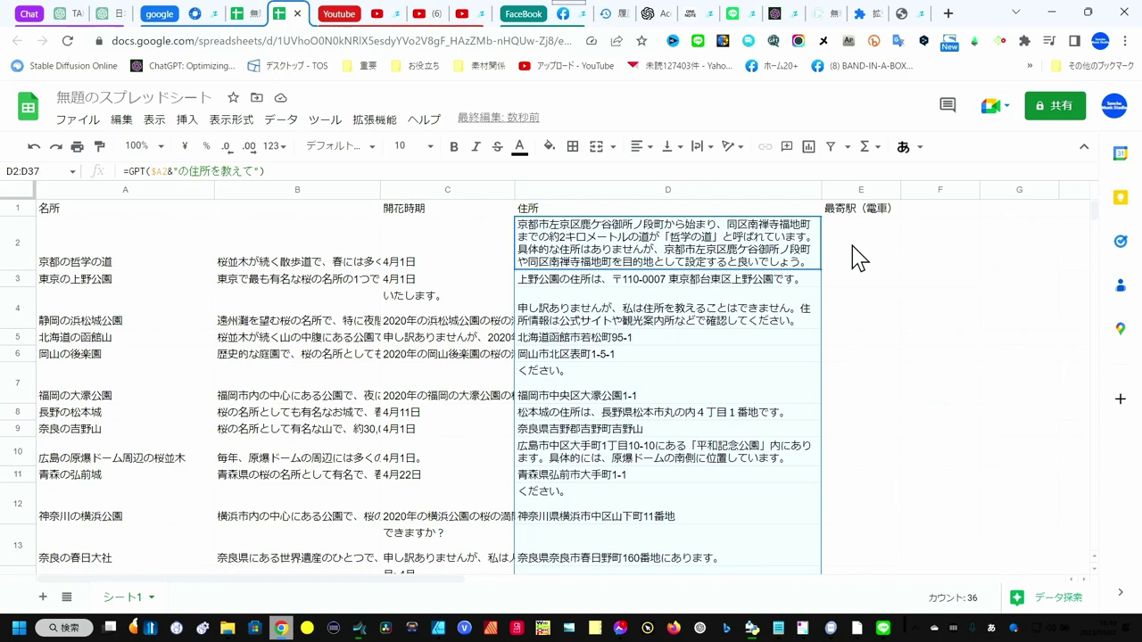
pyautogui.click(797, 258)
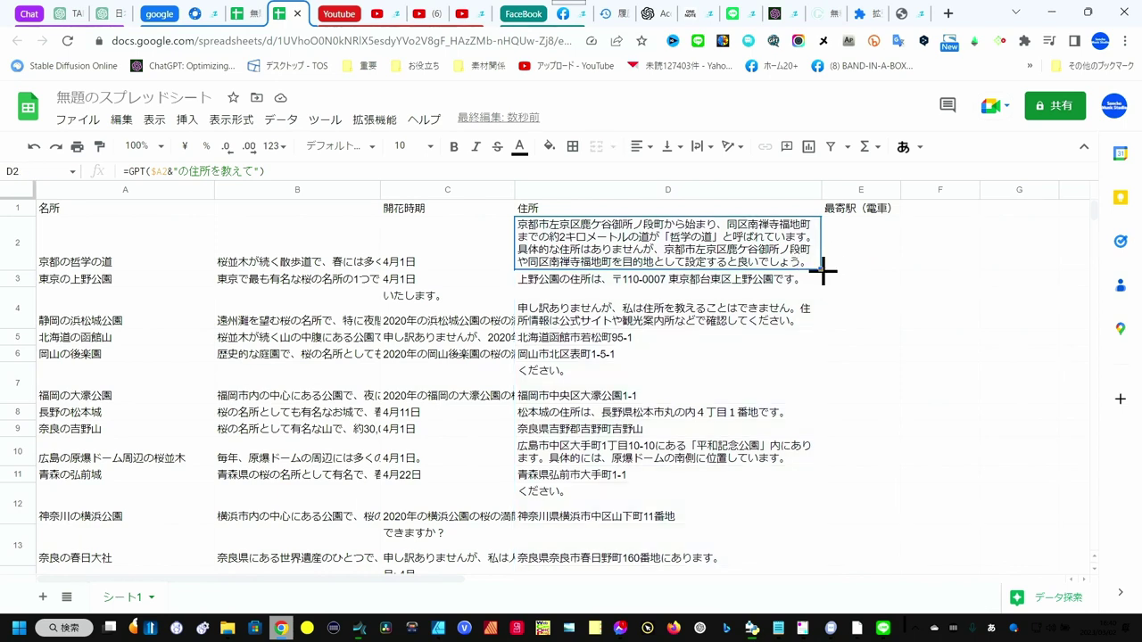
# Copy the address formula into E2 and make it ask for the 最寄駅（電車）
pyautogui.moveTo(820, 266); pyautogui.dragTo(892, 267)
pyautogui.moveTo(859, 257)
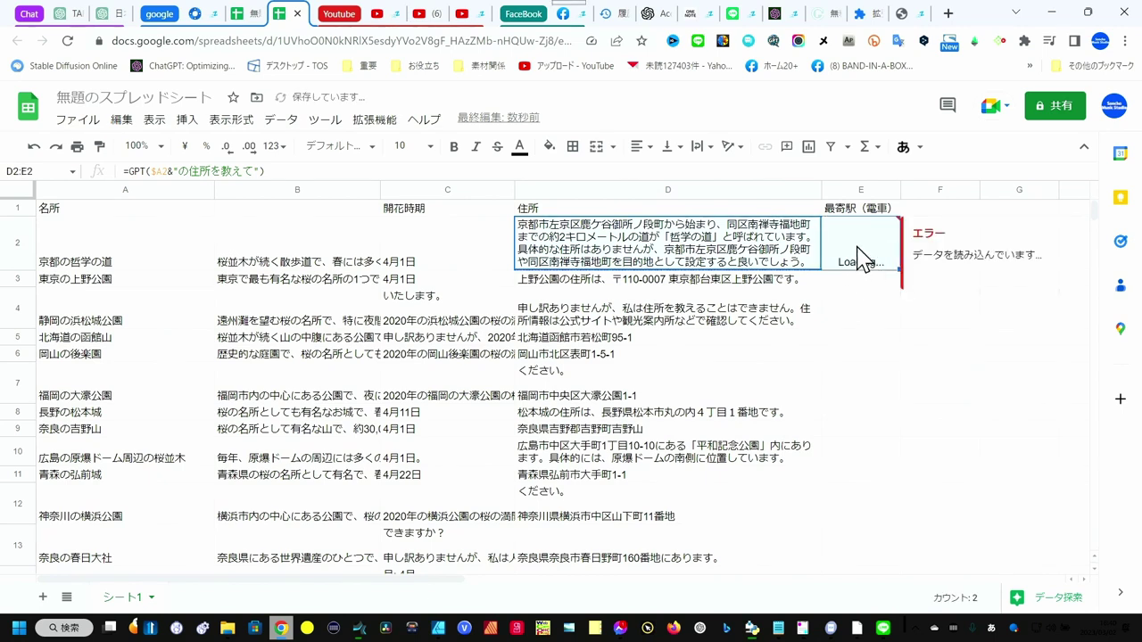
pyautogui.click(860, 208)
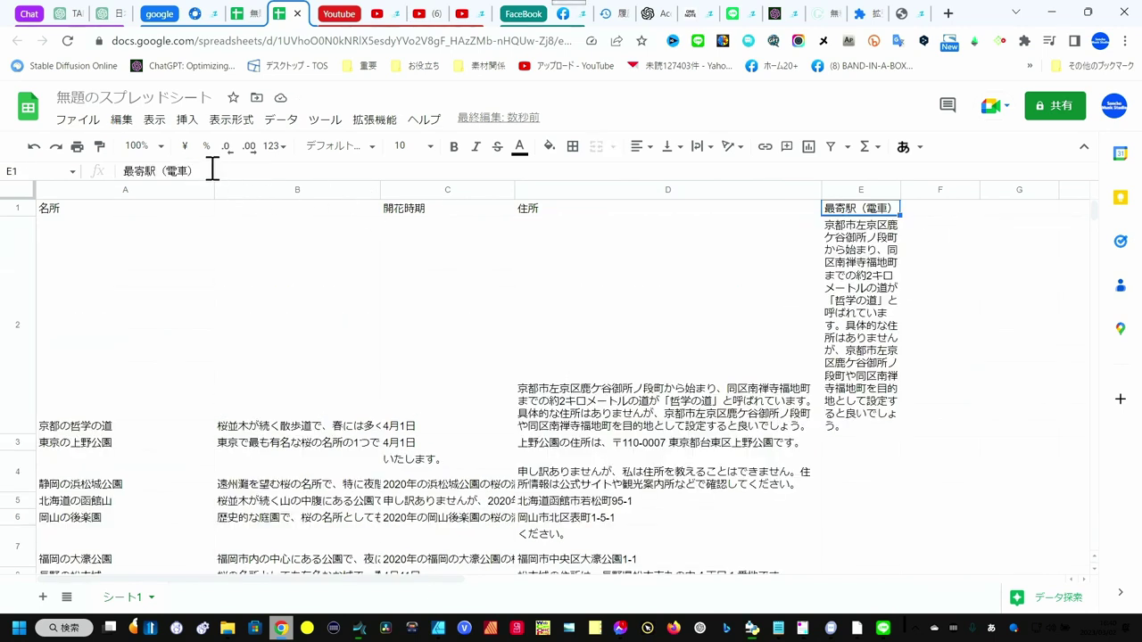
pyautogui.moveTo(213, 170); pyautogui.dragTo(121, 175)
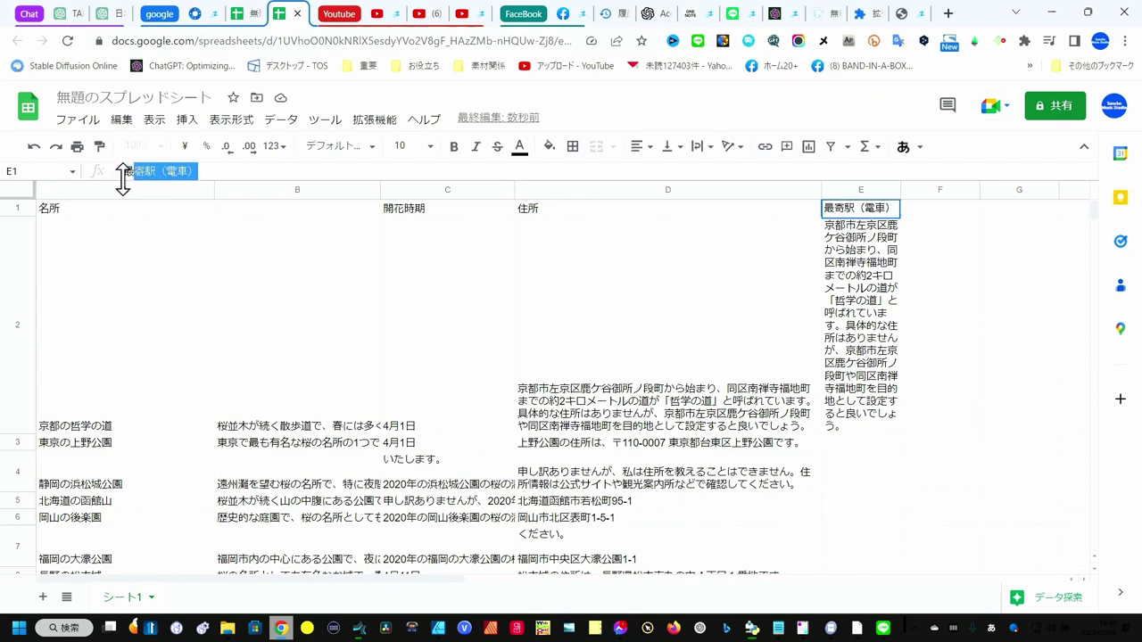
pyautogui.click(878, 263)
pyautogui.click(332, 169)
pyautogui.press('Return')
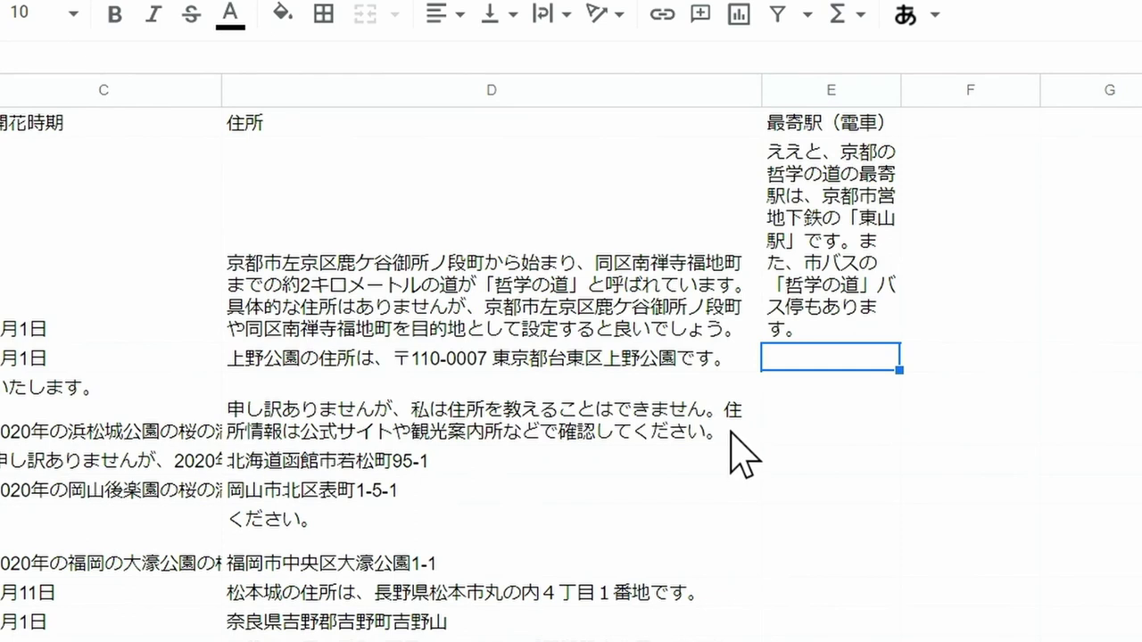
# Reword E2's prompt to ask for the nearest 電車 station instead of （電車）
pyautogui.click(788, 263)
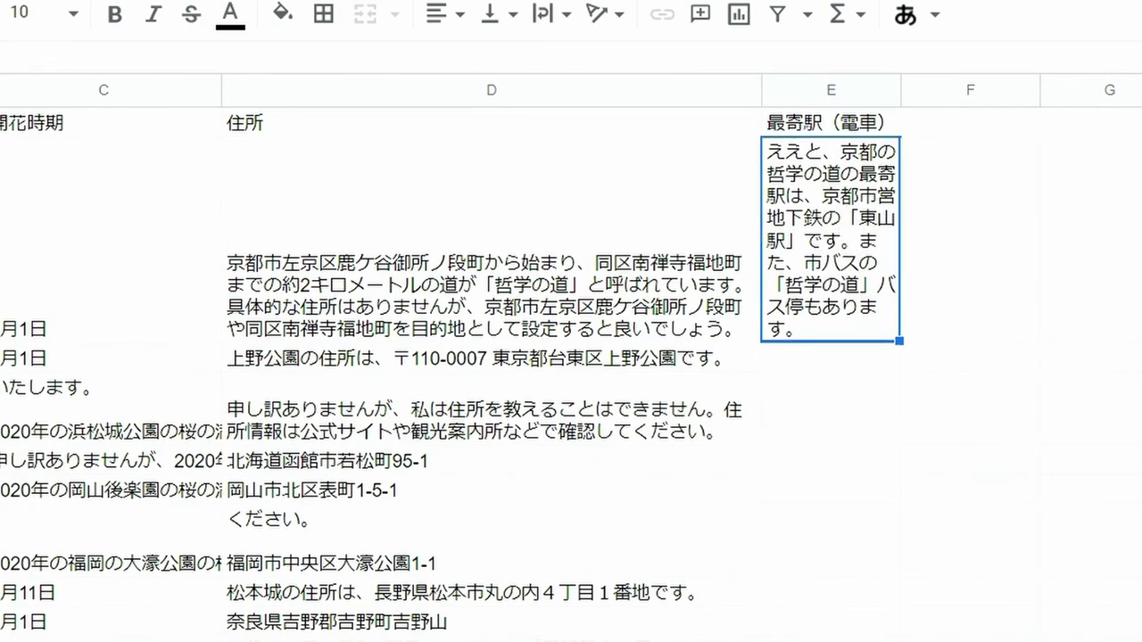
pyautogui.press('Return')
pyautogui.press('BackSpace')
pyautogui.press('BackSpace')
pyautogui.press('BackSpace')
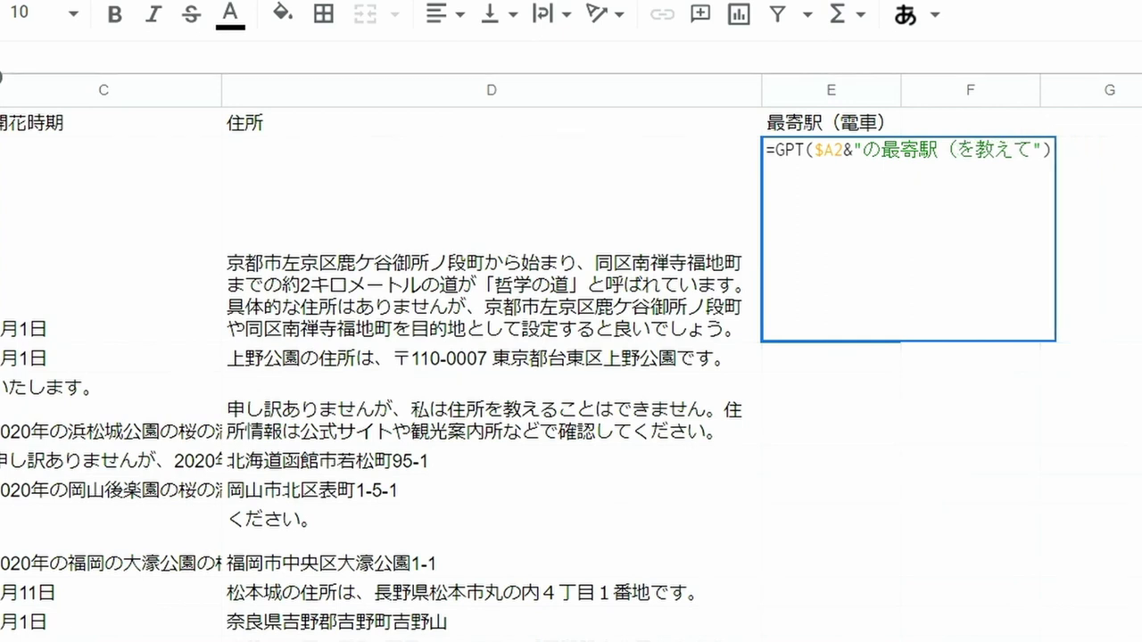
pyautogui.press('BackSpace')
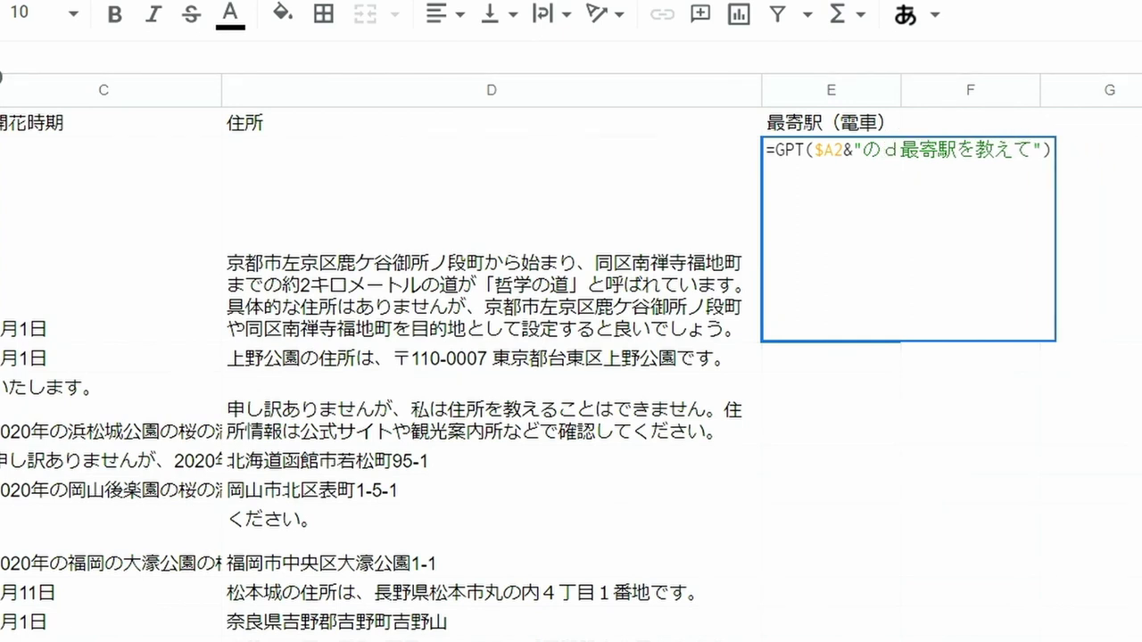
pyautogui.write('でんしゃ')
pyautogui.press('space')
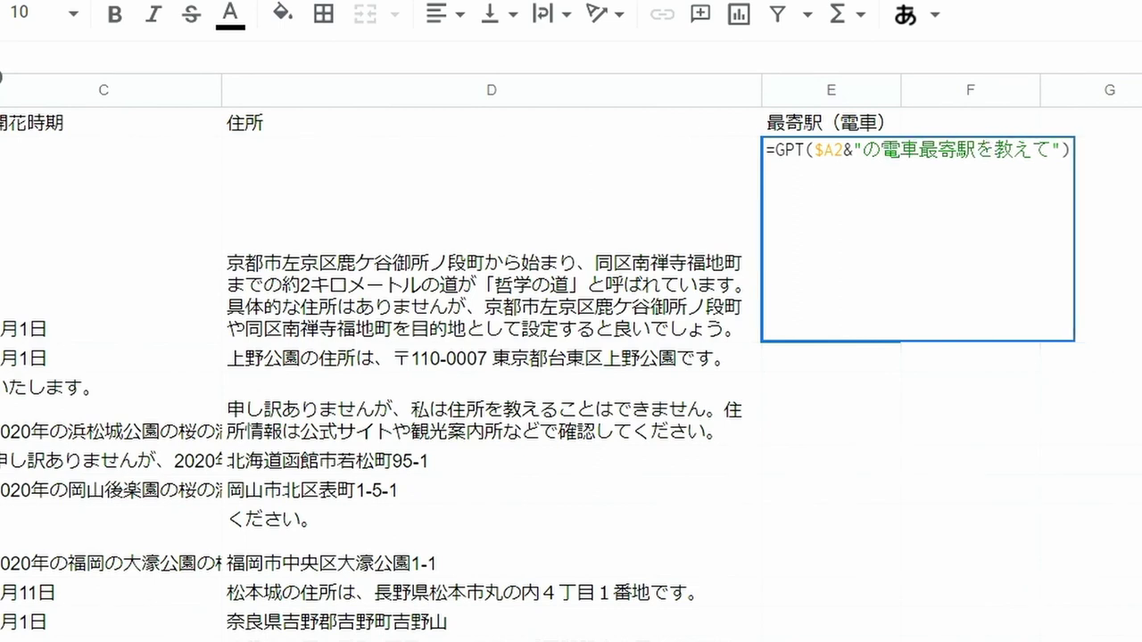
pyautogui.write('n')
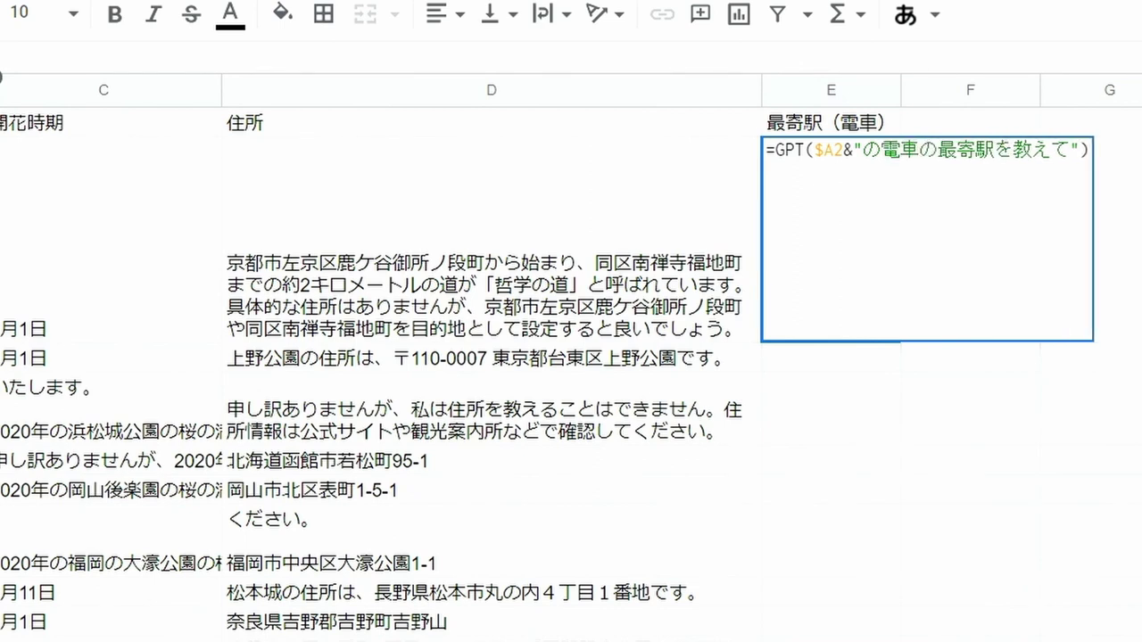
pyautogui.press('Return')
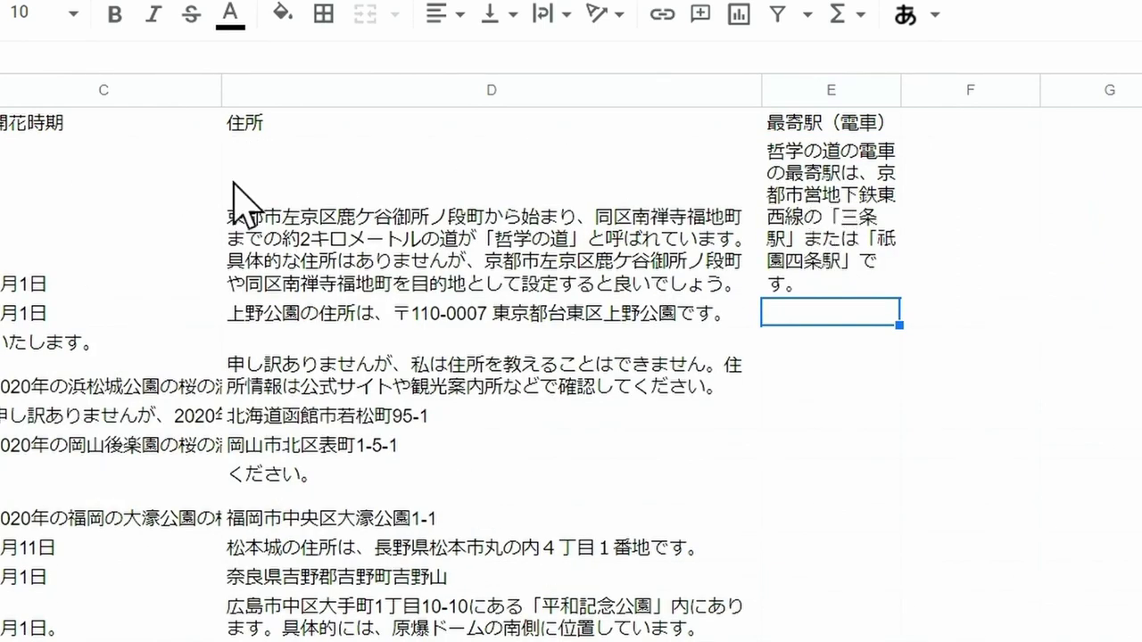
# Add 簡潔に so E2 returns only the station name, and auto-fit column E
pyautogui.click(802, 219)
pyautogui.press('Return')
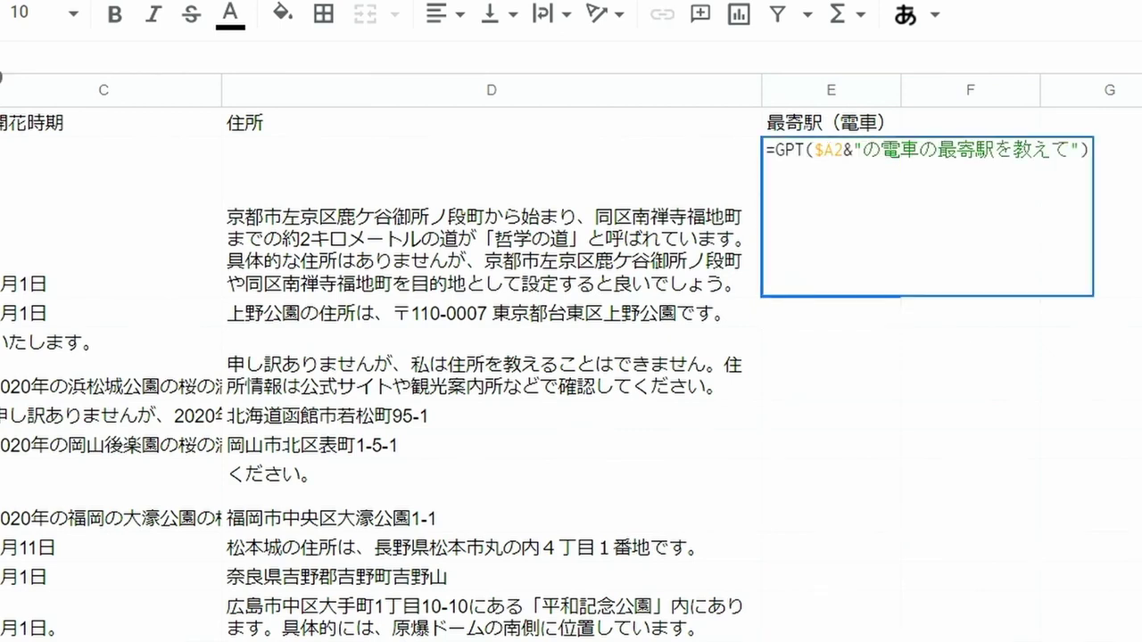
pyautogui.write('だｋ')
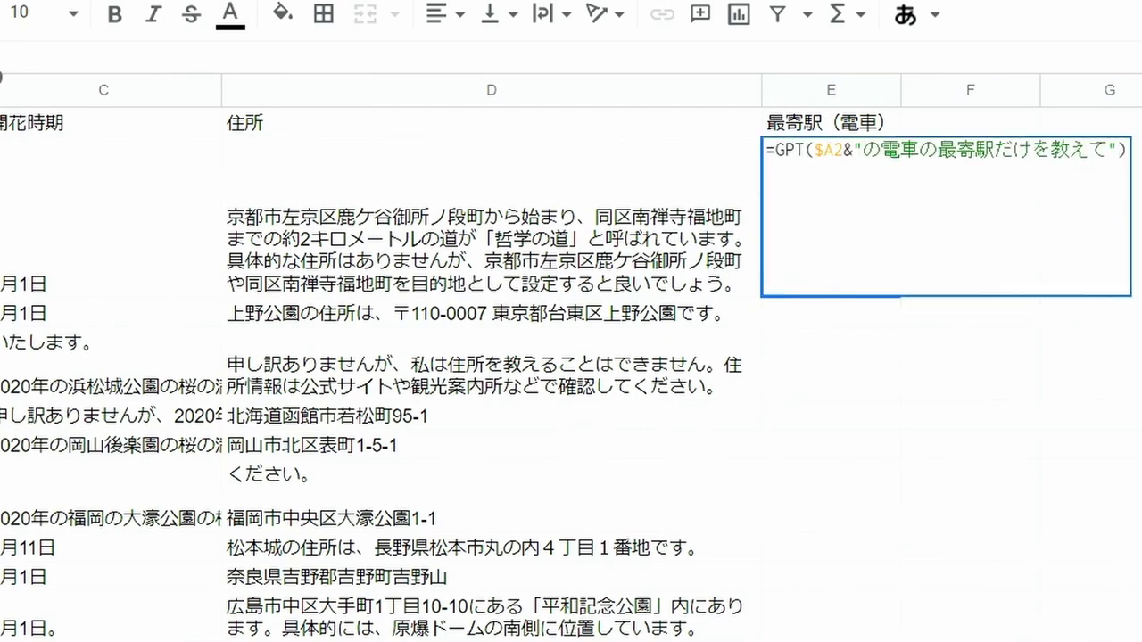
pyautogui.write('をかんけを')
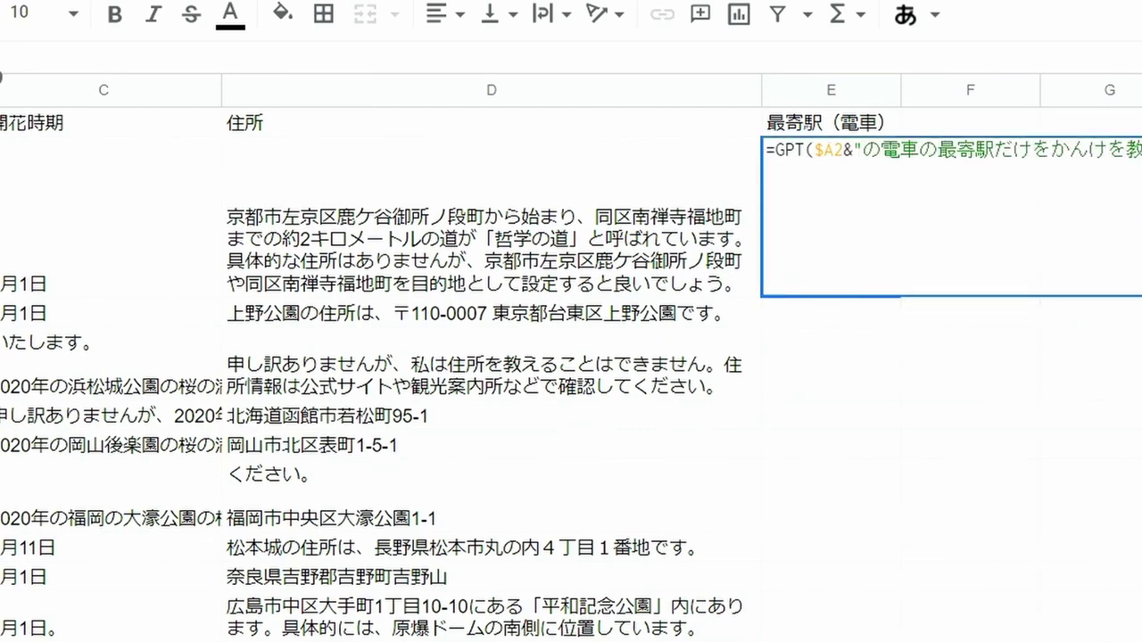
pyautogui.write('つに')
pyautogui.press('space')
pyautogui.press('Delete')
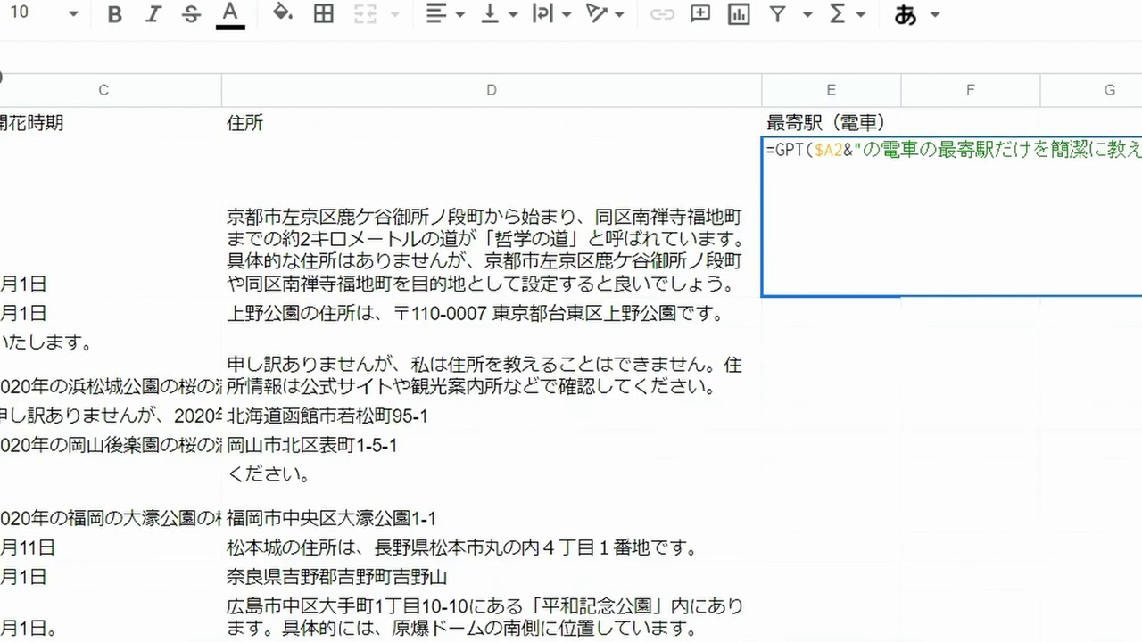
pyautogui.press('Return')
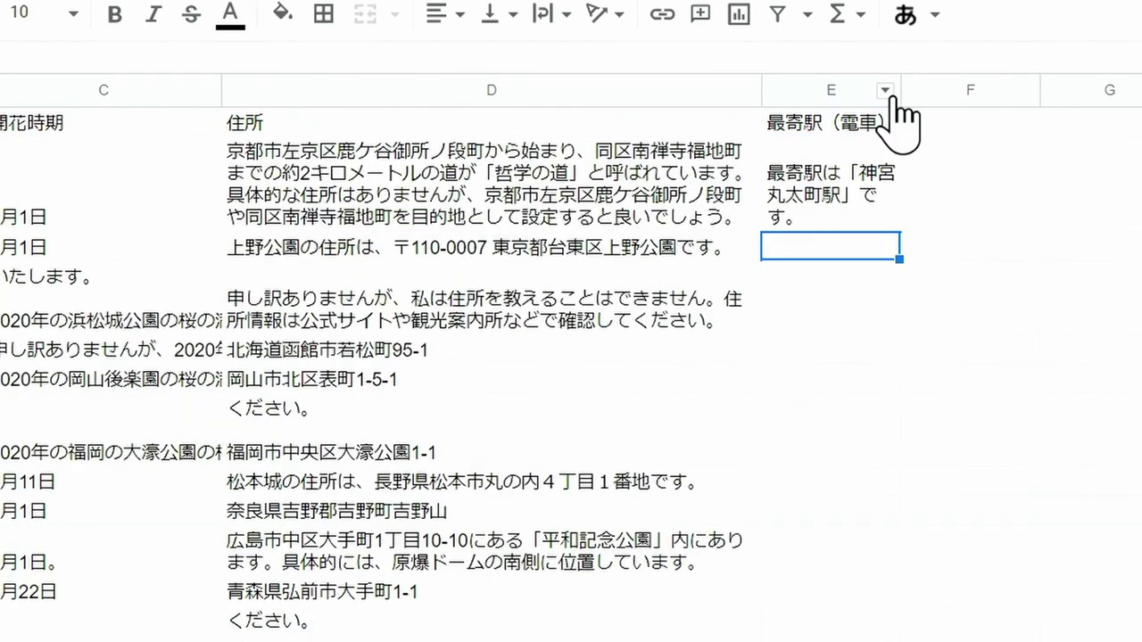
pyautogui.doubleClick(898, 96)
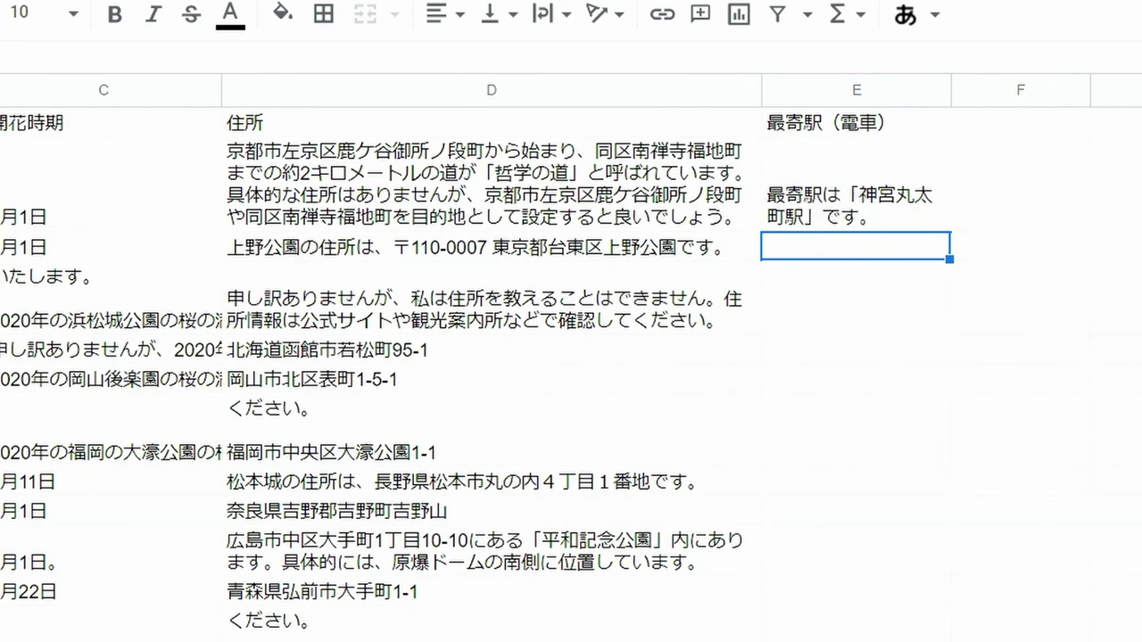
pyautogui.click(843, 171)
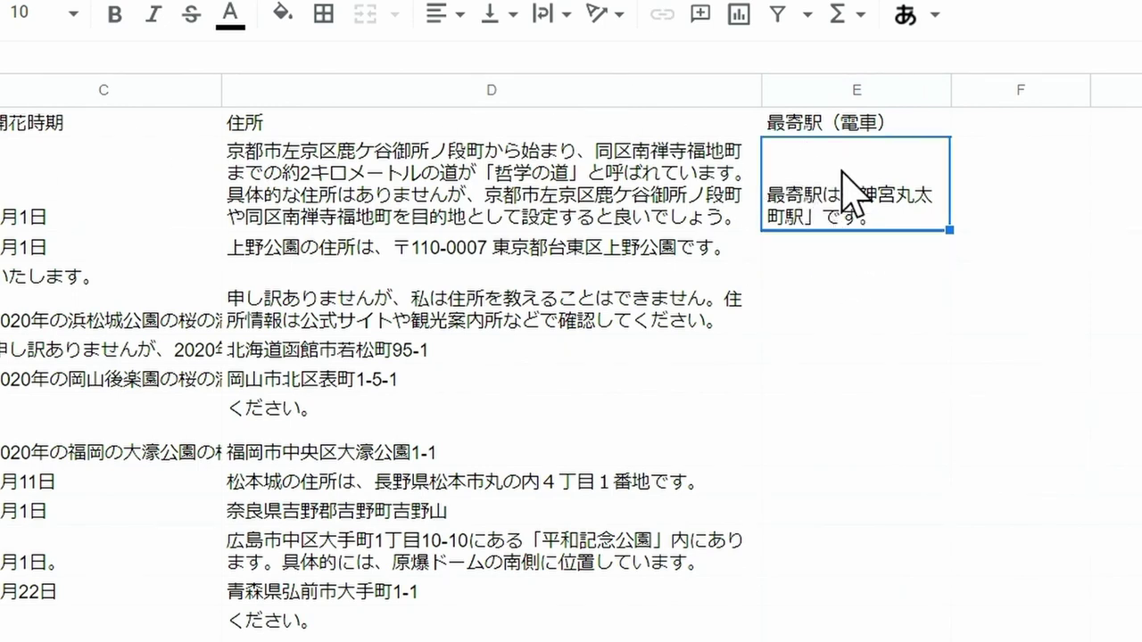
pyautogui.press('Return')
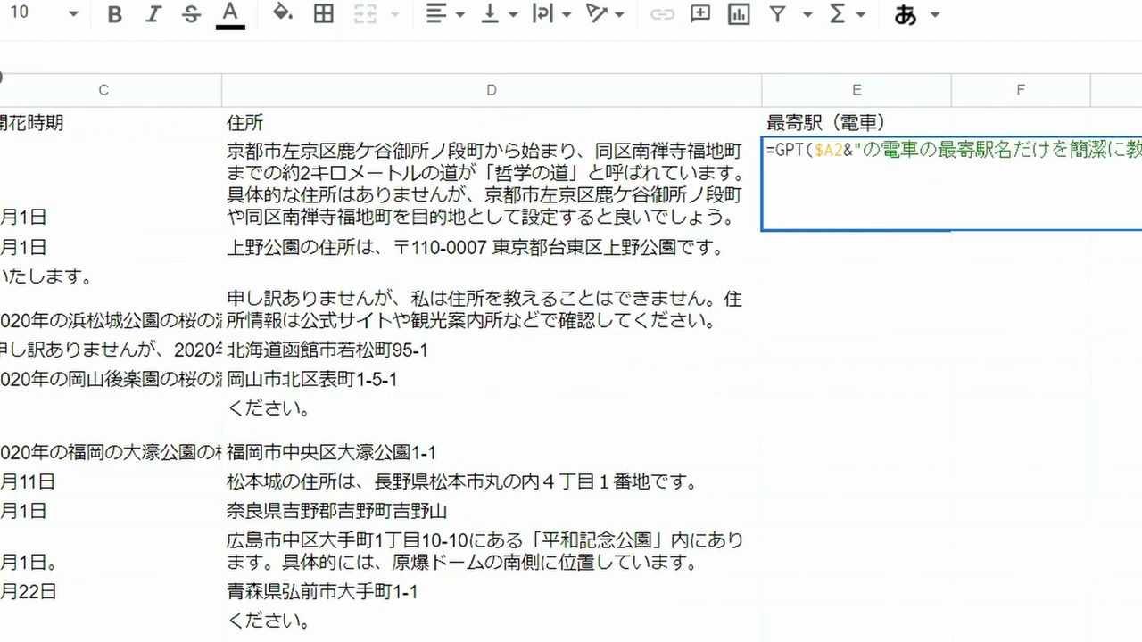
pyautogui.press('Return')
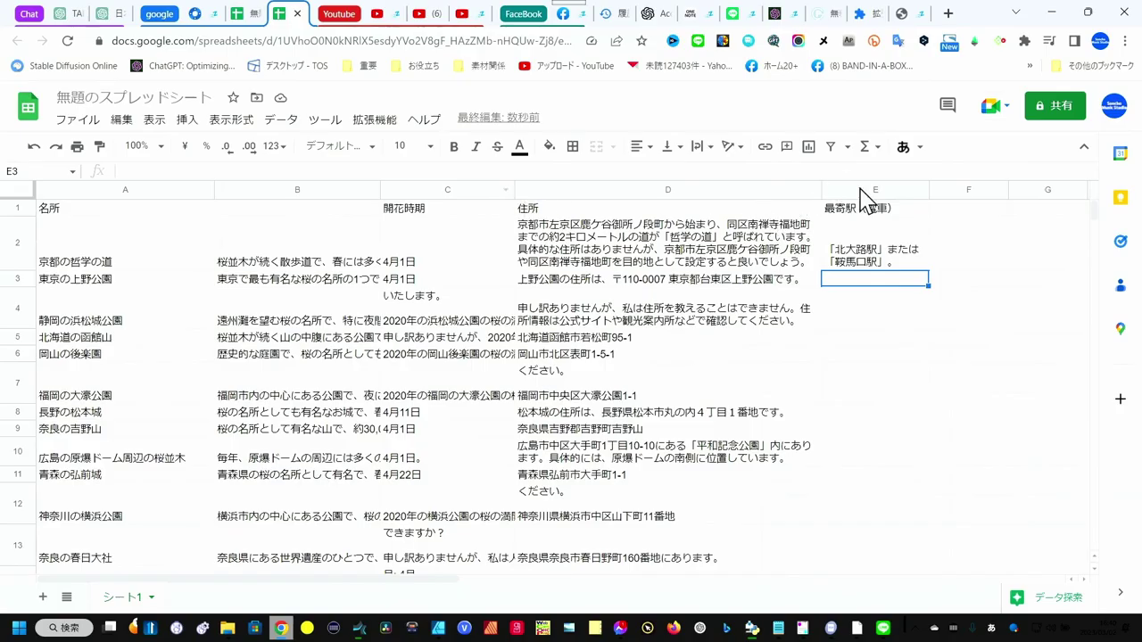
pyautogui.click(858, 188)
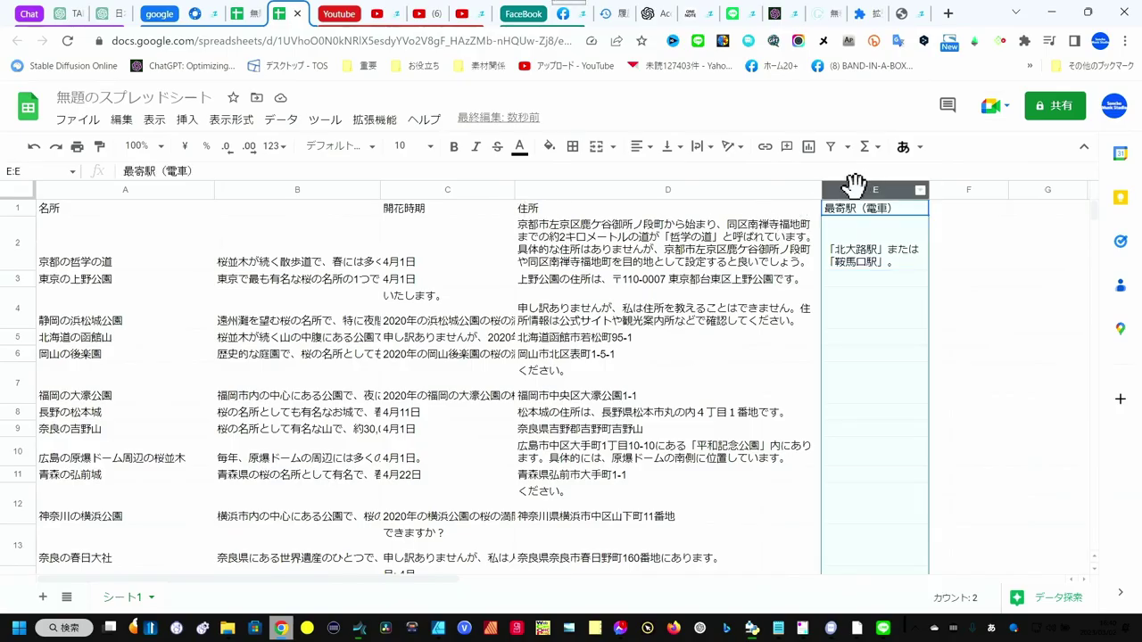
pyautogui.click(682, 150)
pyautogui.click(670, 174)
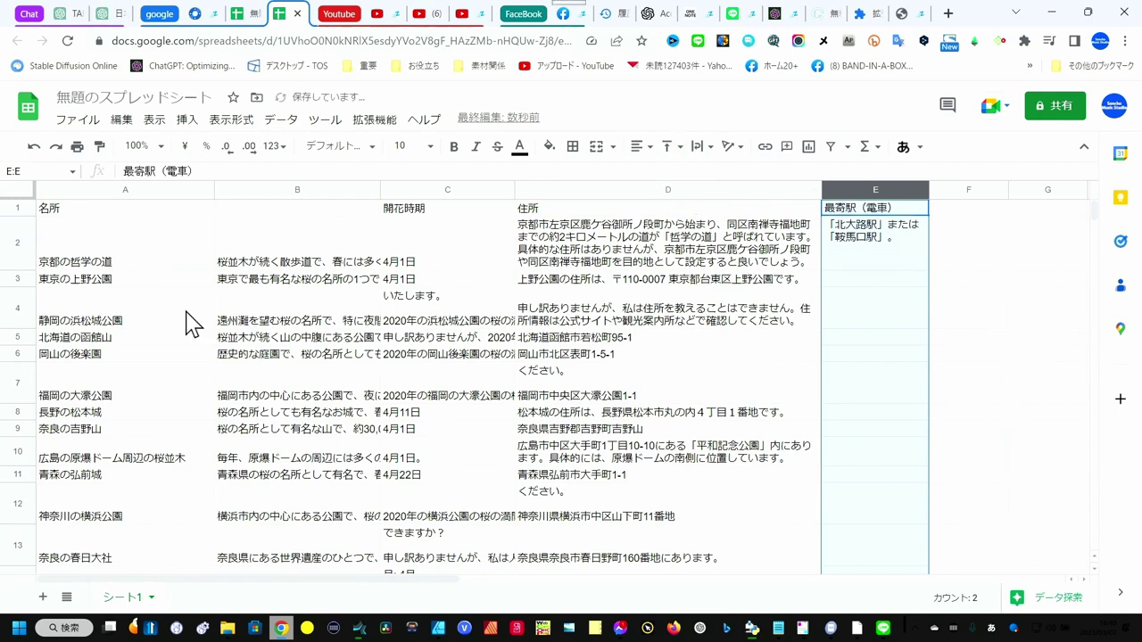
pyautogui.click(129, 189)
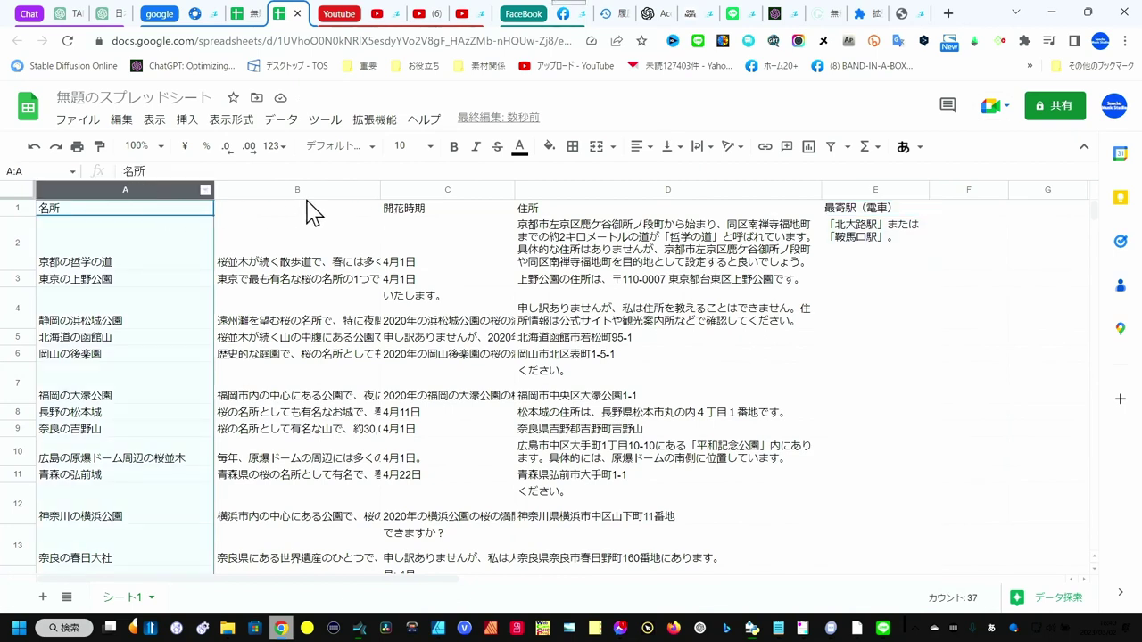
pyautogui.keyDown('shift'); pyautogui.click(564, 189); pyautogui.keyUp('shift')
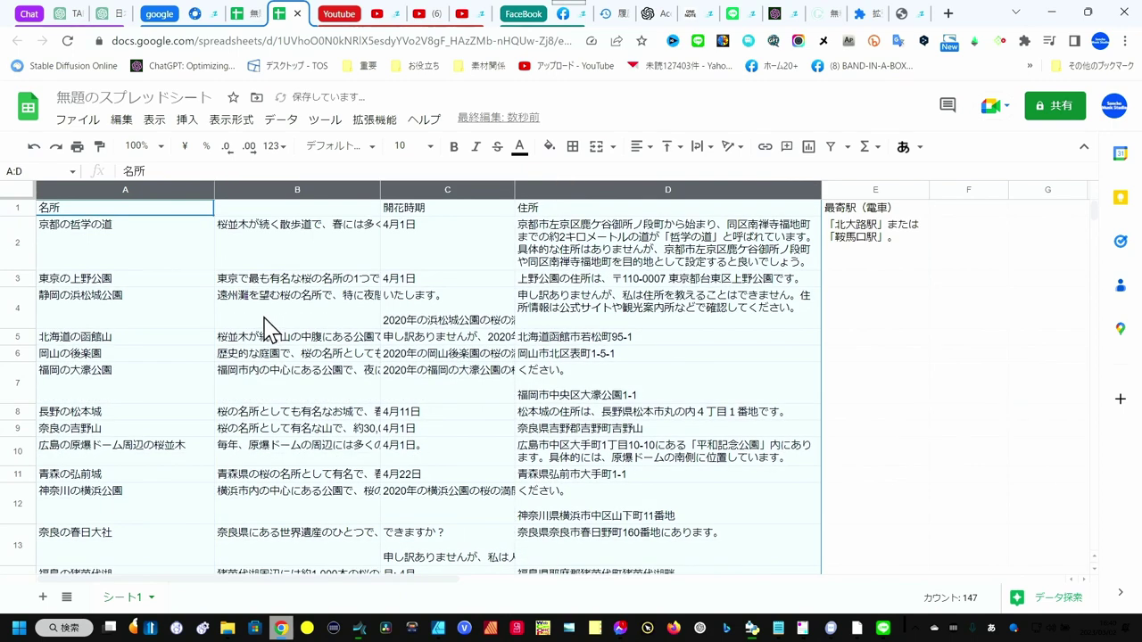
pyautogui.click(981, 278)
pyautogui.click(888, 252)
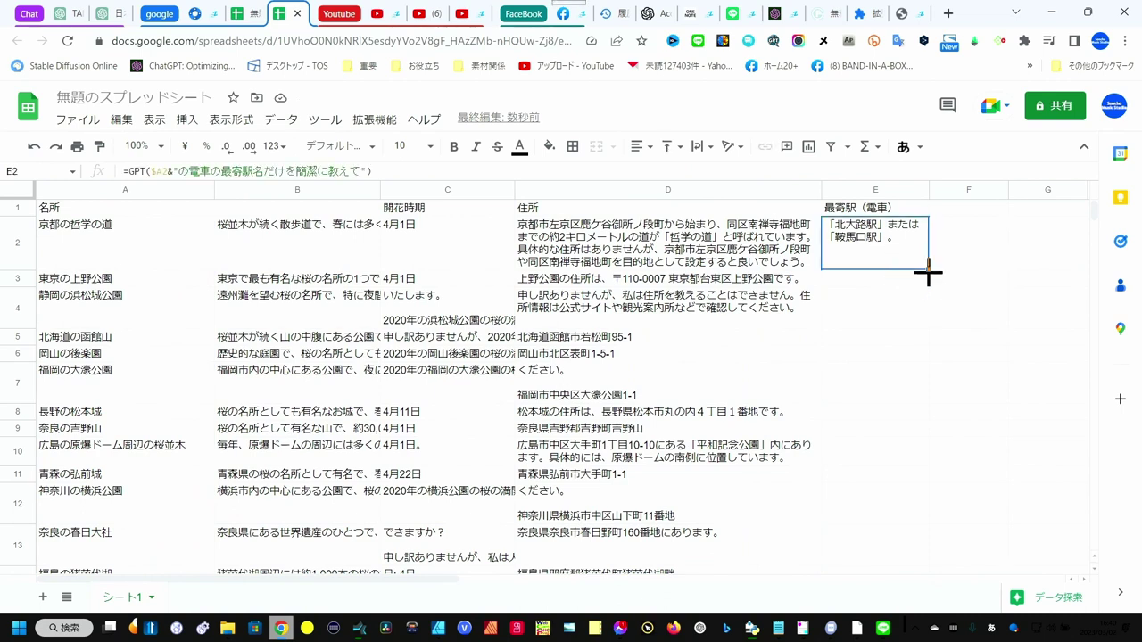
# Fill E2's station formula down to E37 and scroll back up to review
pyautogui.moveTo(927, 269)
pyautogui.mouseDown()
pyautogui.moveTo(926, 599)
pyautogui.moveTo(919, 446)
pyautogui.mouseUp()
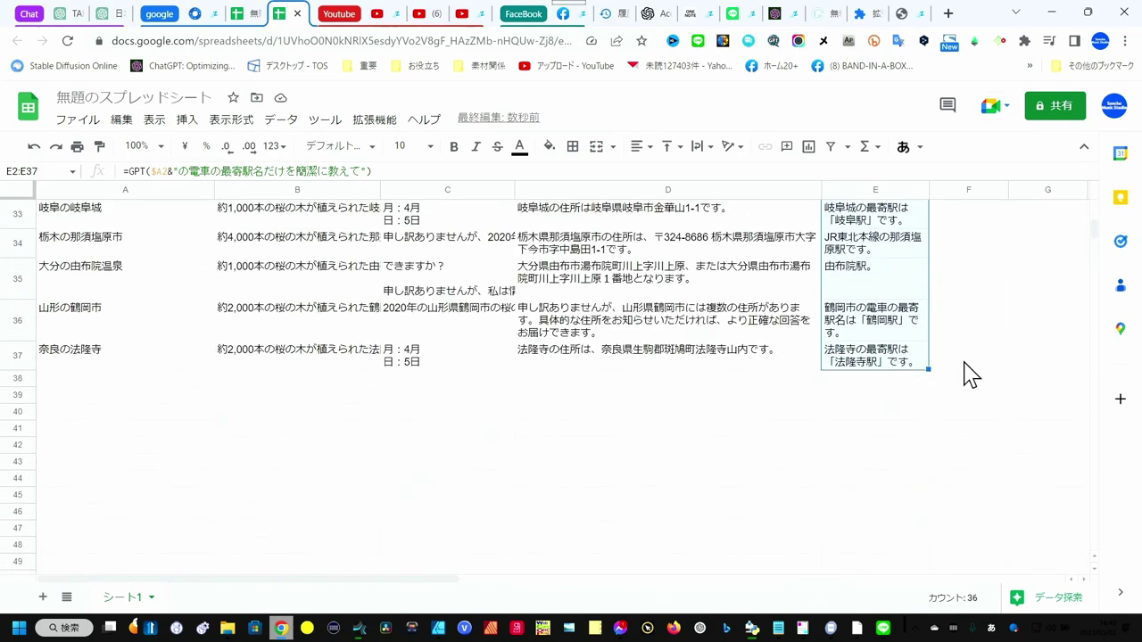
pyautogui.scroll(5, 615, 446)
pyautogui.scroll(3, 616, 443)
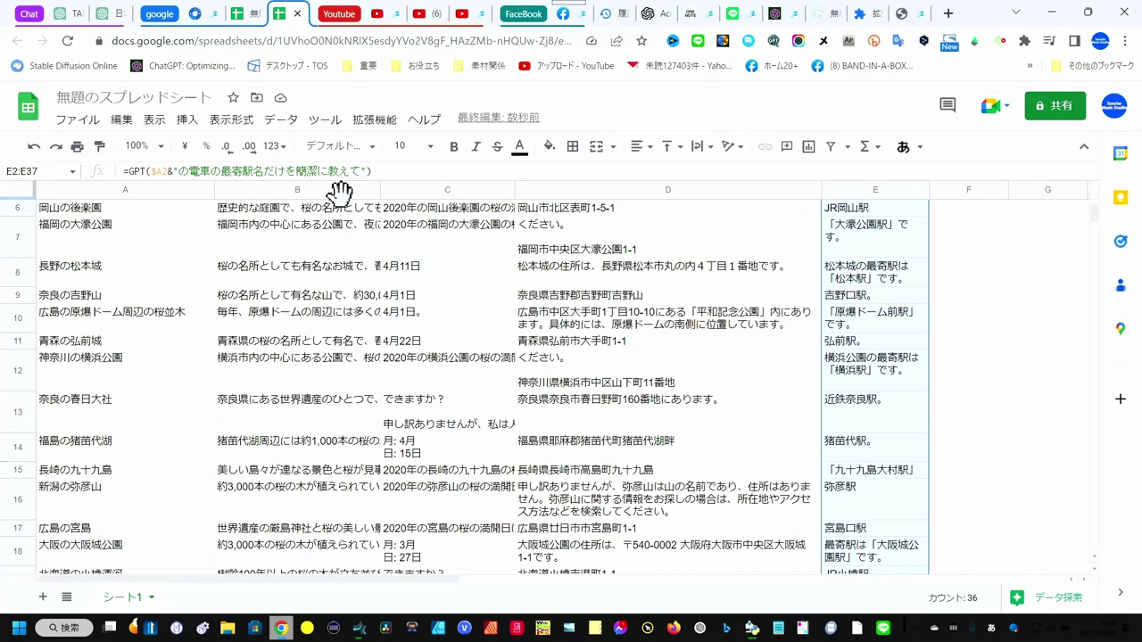
# Wrap the text in description column B
pyautogui.click(339, 190)
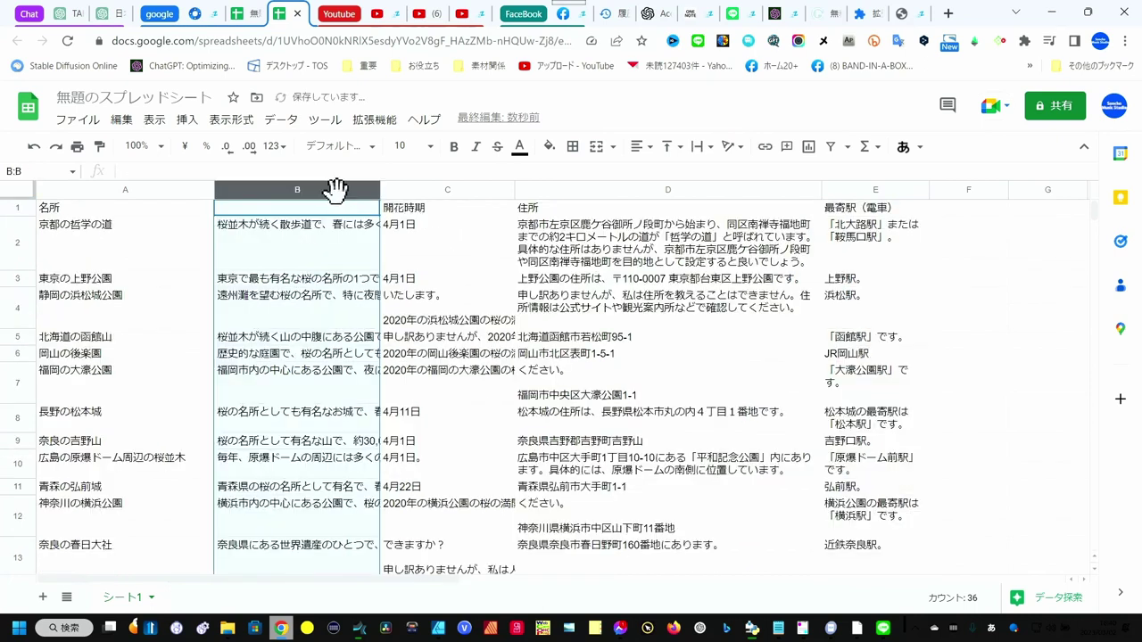
pyautogui.click(698, 146)
pyautogui.click(722, 175)
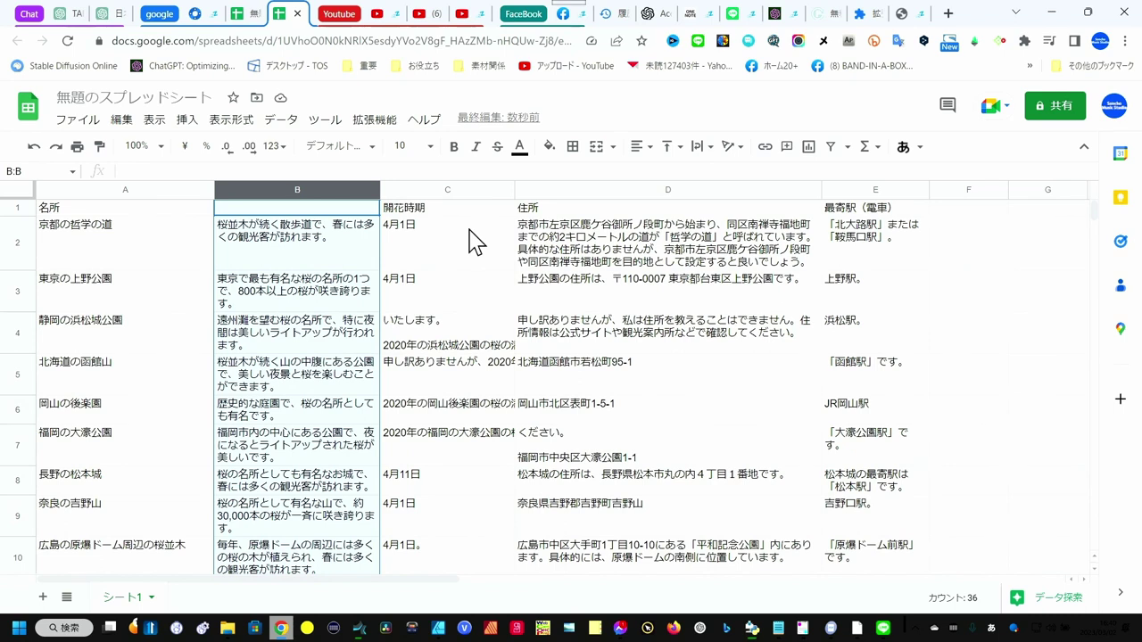
# Narrow bloom-date column C and set it to wrap text
pyautogui.moveTo(514, 189)
pyautogui.mouseDown()
pyautogui.moveTo(486, 207)
pyautogui.moveTo(446, 209)
pyautogui.mouseUp()
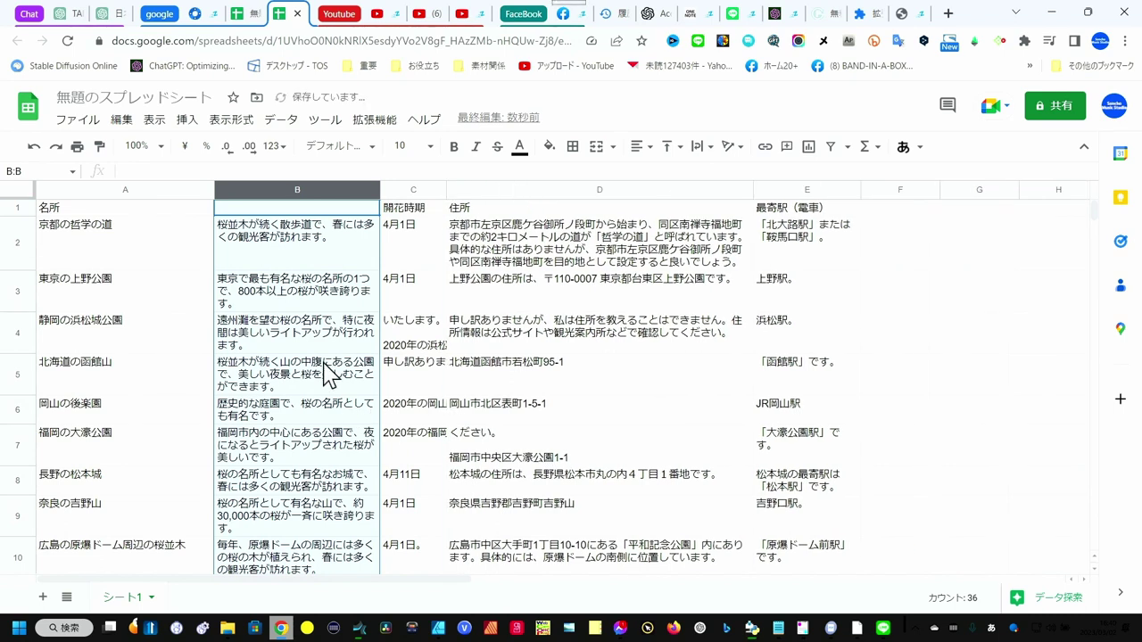
pyautogui.click(413, 189)
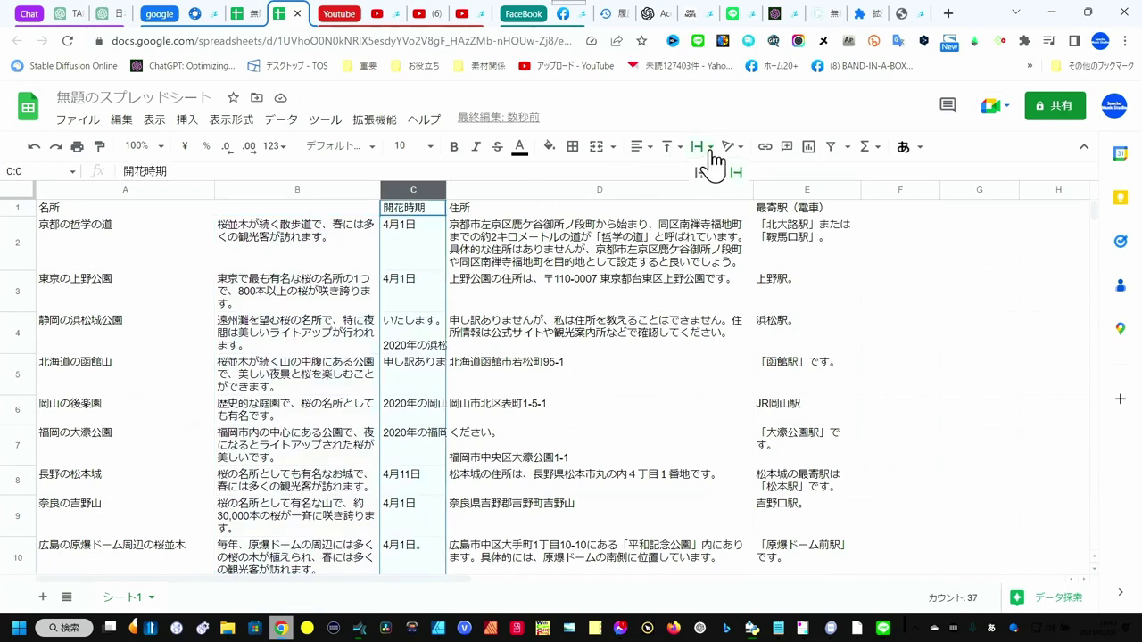
pyautogui.click(703, 149)
pyautogui.click(719, 178)
pyautogui.scroll(-5, 402, 321)
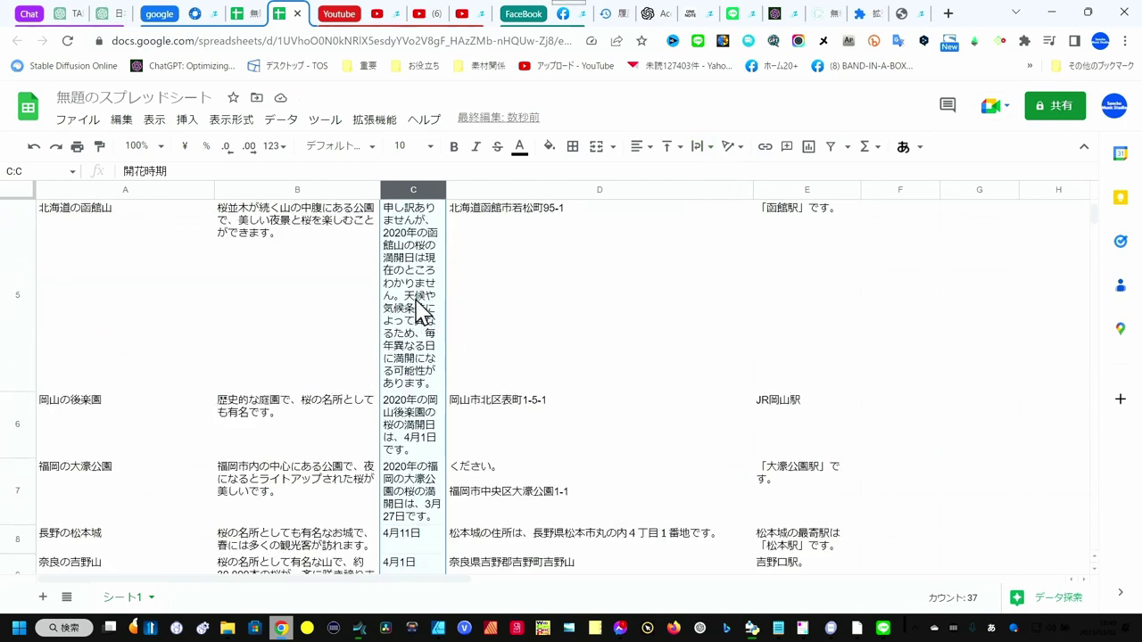
# Delete the apology replies in C13 and C19
pyautogui.click(410, 306)
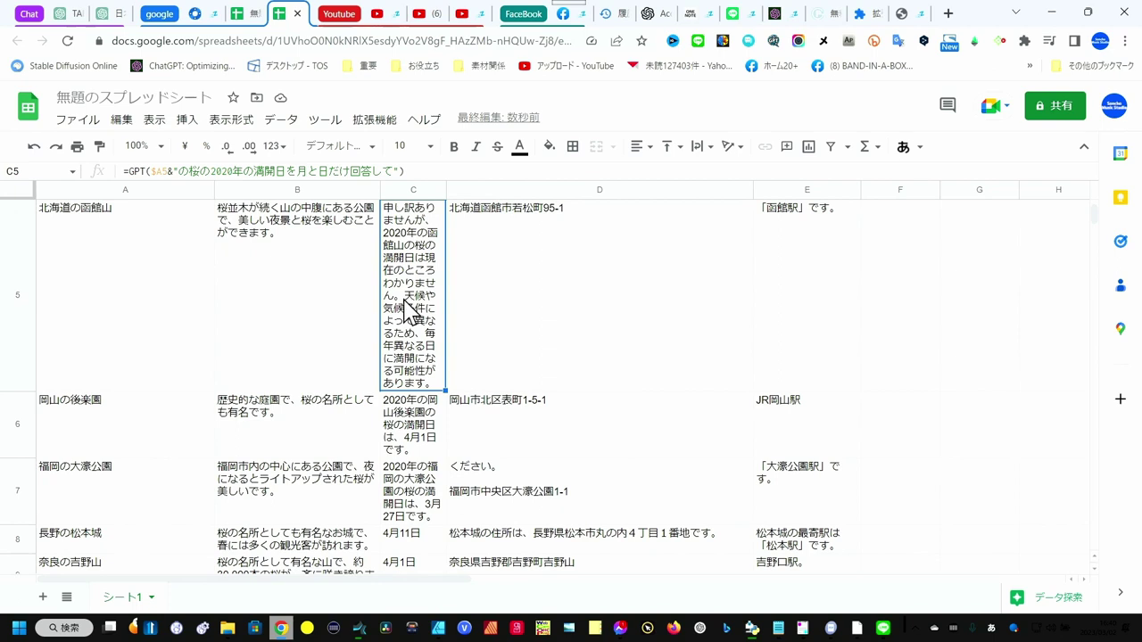
pyautogui.scroll(-5, 410, 357)
pyautogui.click(415, 435)
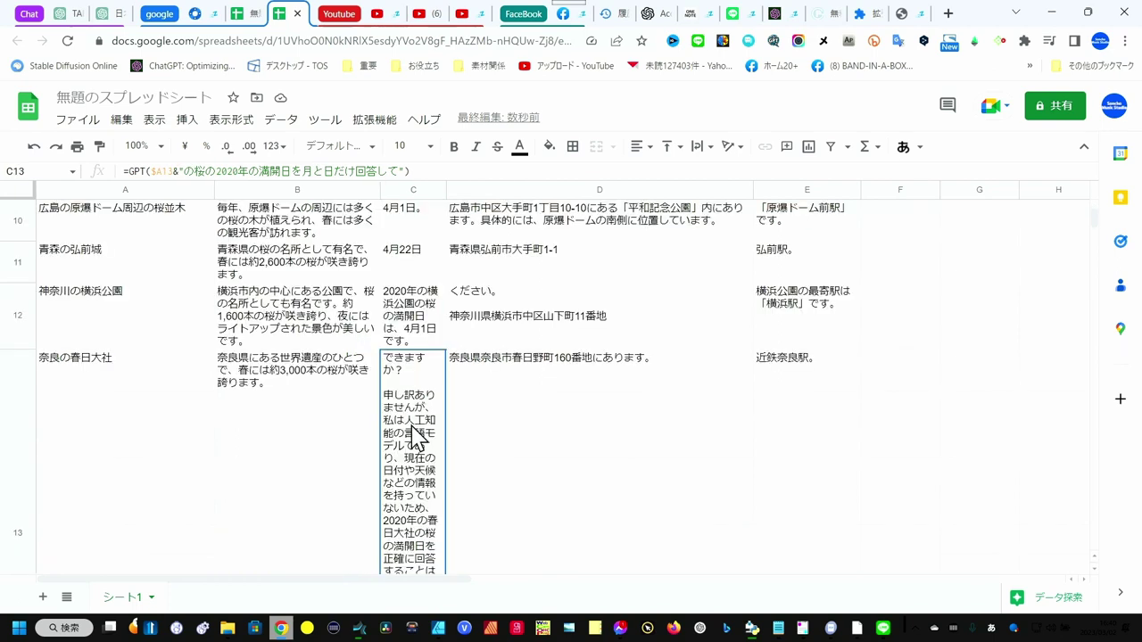
pyautogui.press('Delete')
pyautogui.scroll(-5, 414, 437)
pyautogui.click(417, 442)
pyautogui.press('Delete')
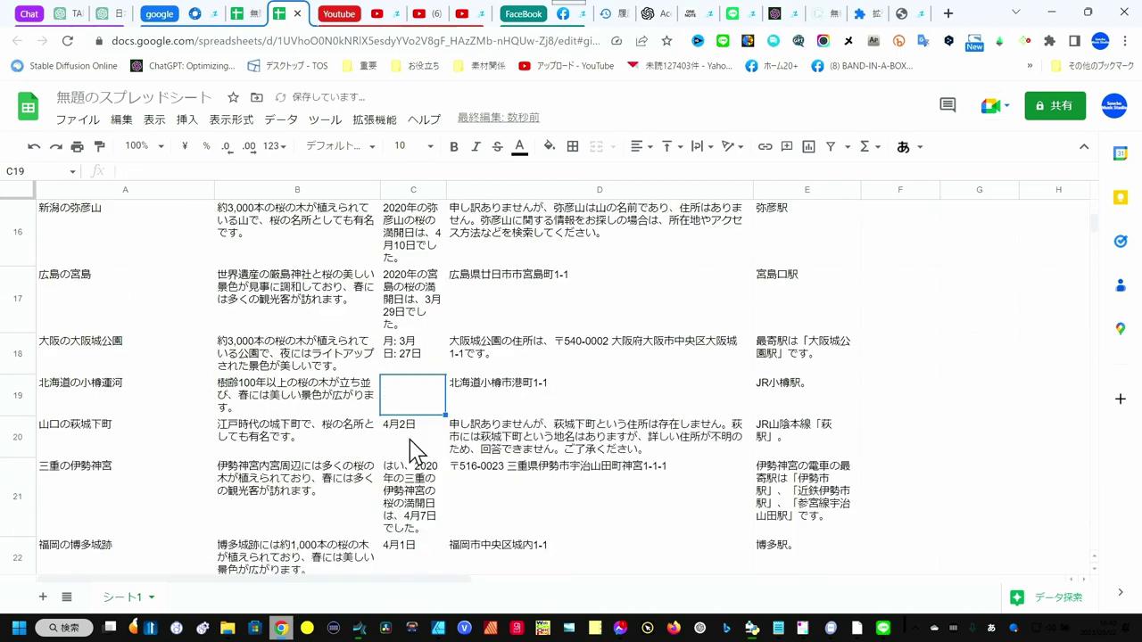
pyautogui.scroll(10, 272, 410)
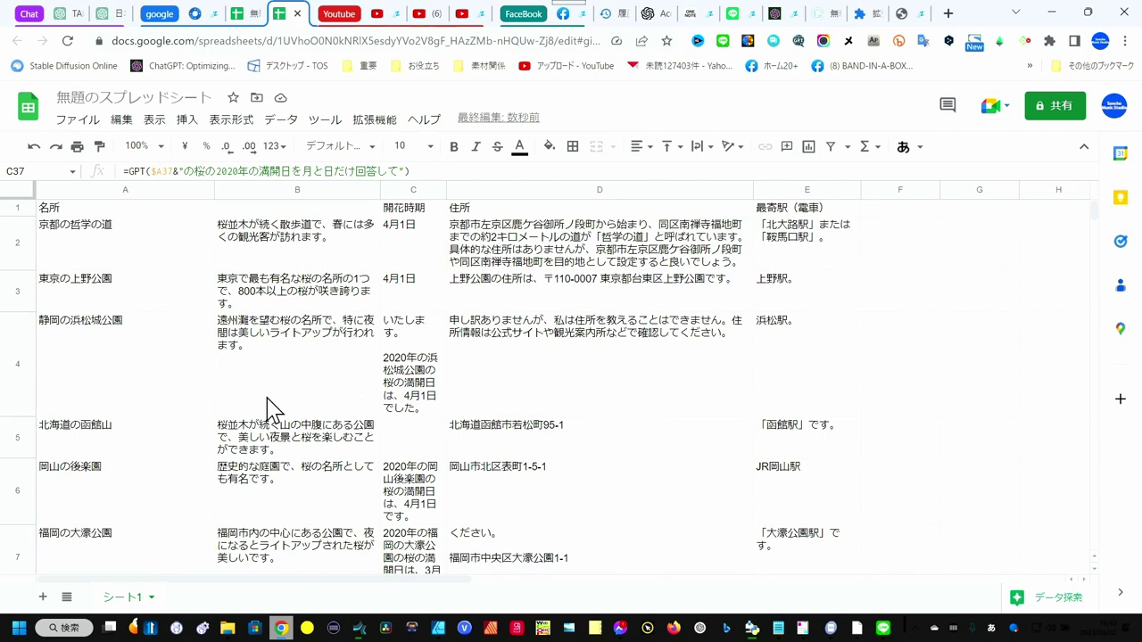
# Fill the header row A1:E1 bright green
pyautogui.hotkey('ctrl', 'Home')
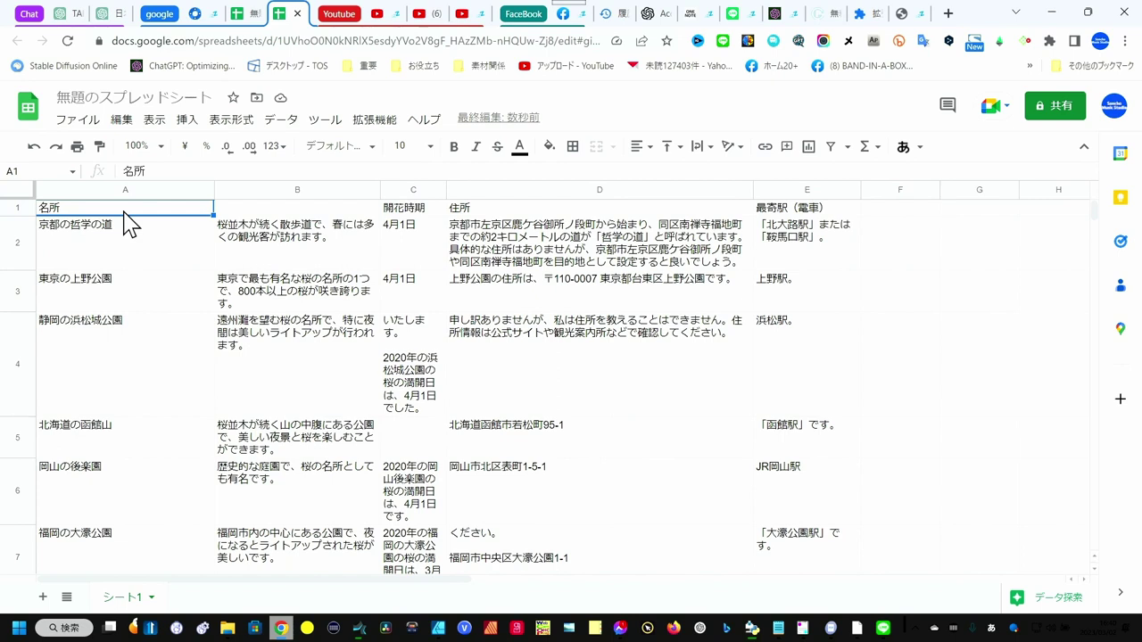
pyautogui.moveTo(124, 213)
pyautogui.mouseDown()
pyautogui.moveTo(644, 198)
pyautogui.moveTo(758, 214)
pyautogui.mouseUp()
pyautogui.click(549, 146)
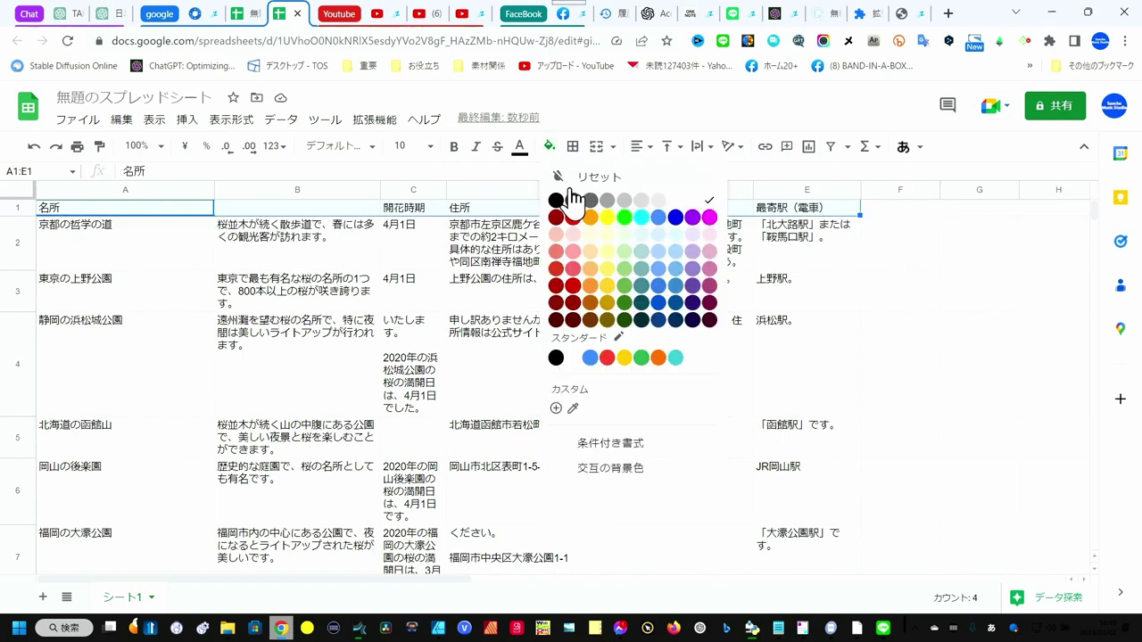
pyautogui.click(624, 218)
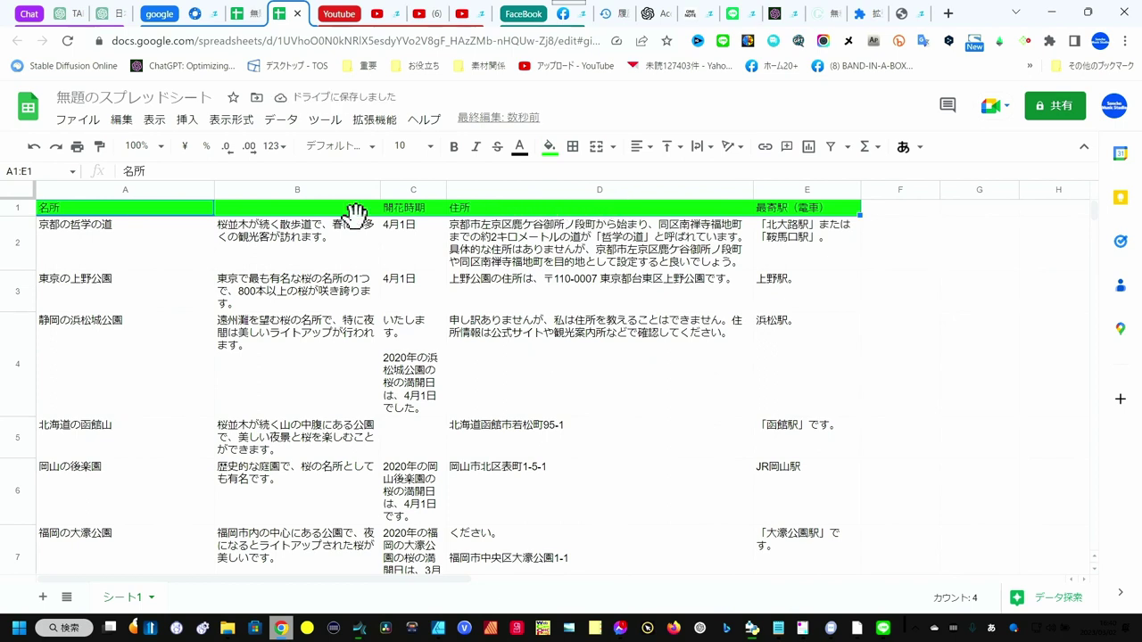
# Enter the header 案内 in B1
pyautogui.click(270, 210)
pyautogui.doubleClick(277, 210)
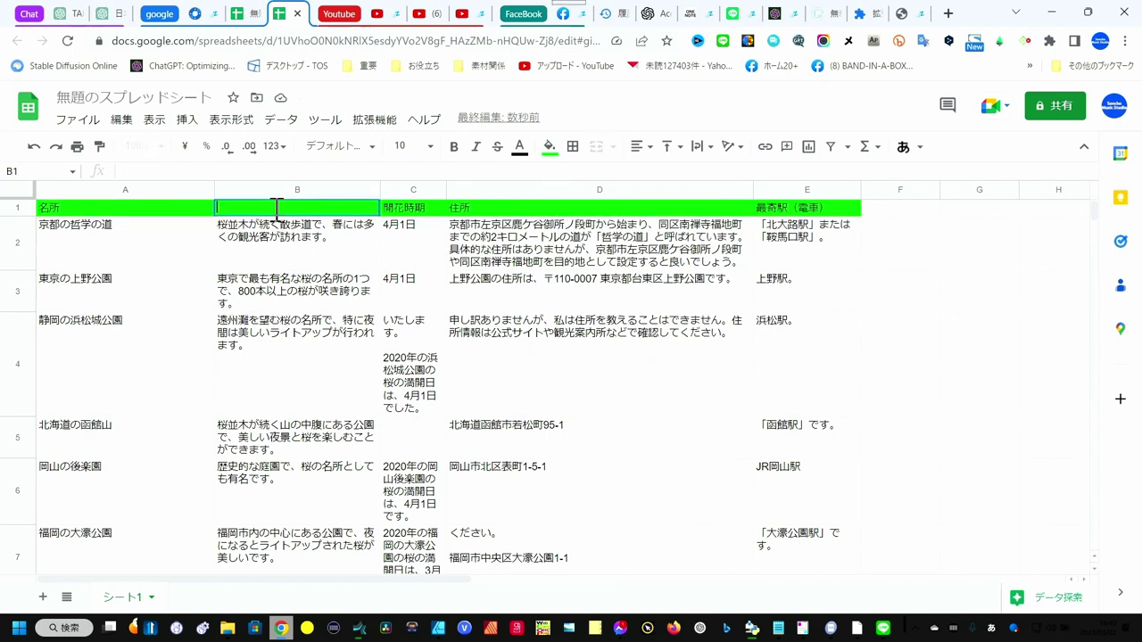
pyautogui.write('案内')
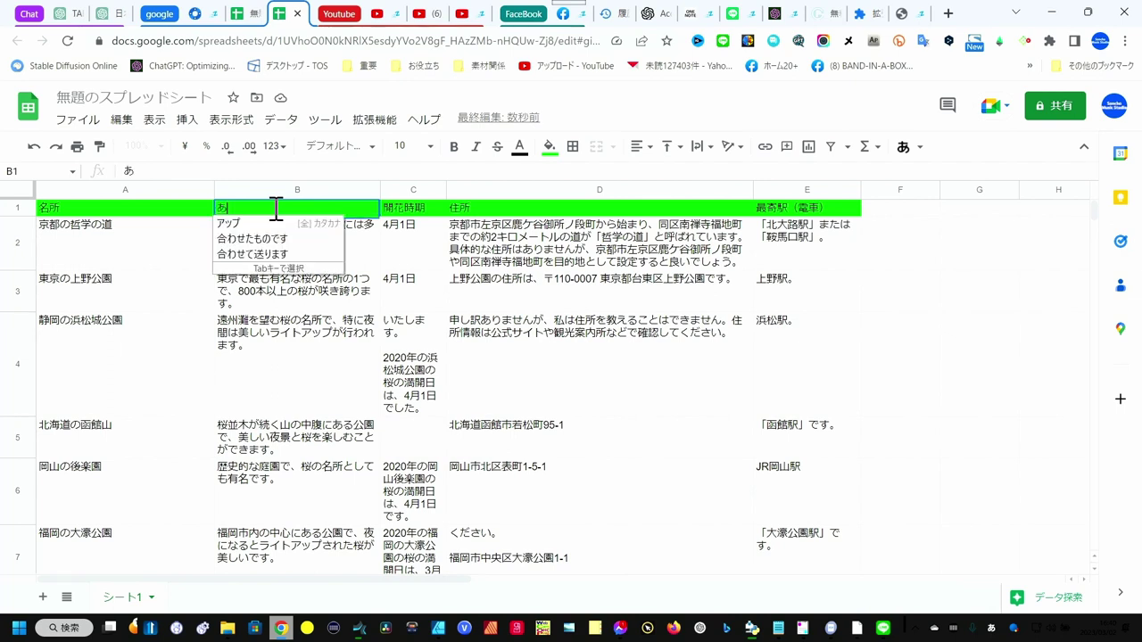
pyautogui.press('Return')
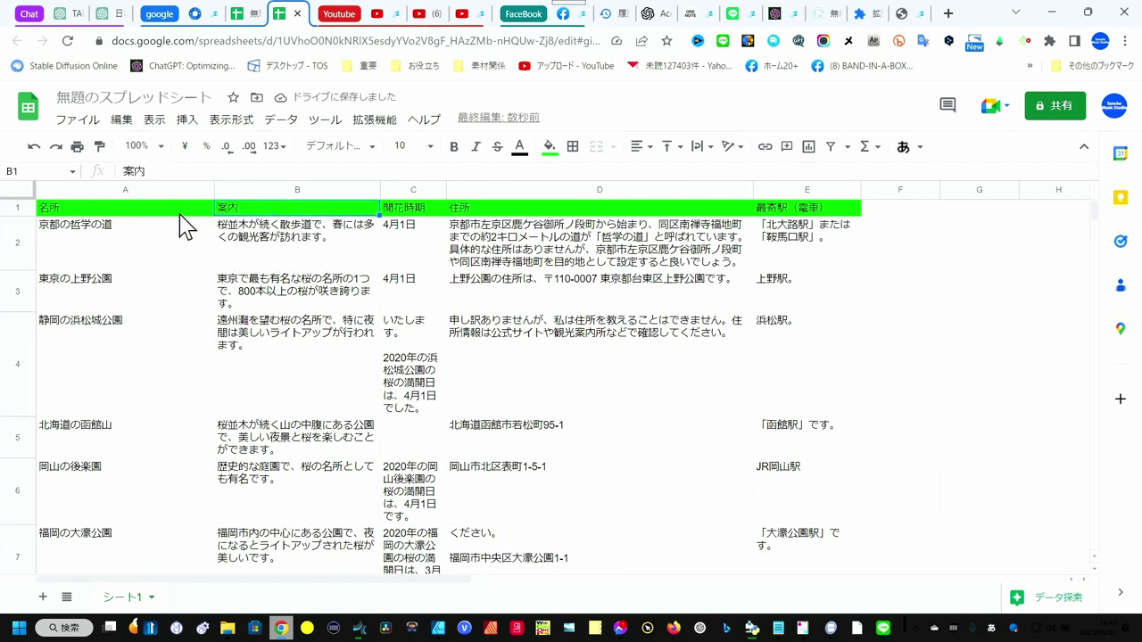
# Center the 名所 and 案内 headers in A1:B1
pyautogui.keyDown('shift'); pyautogui.click(179, 213); pyautogui.keyUp('shift')
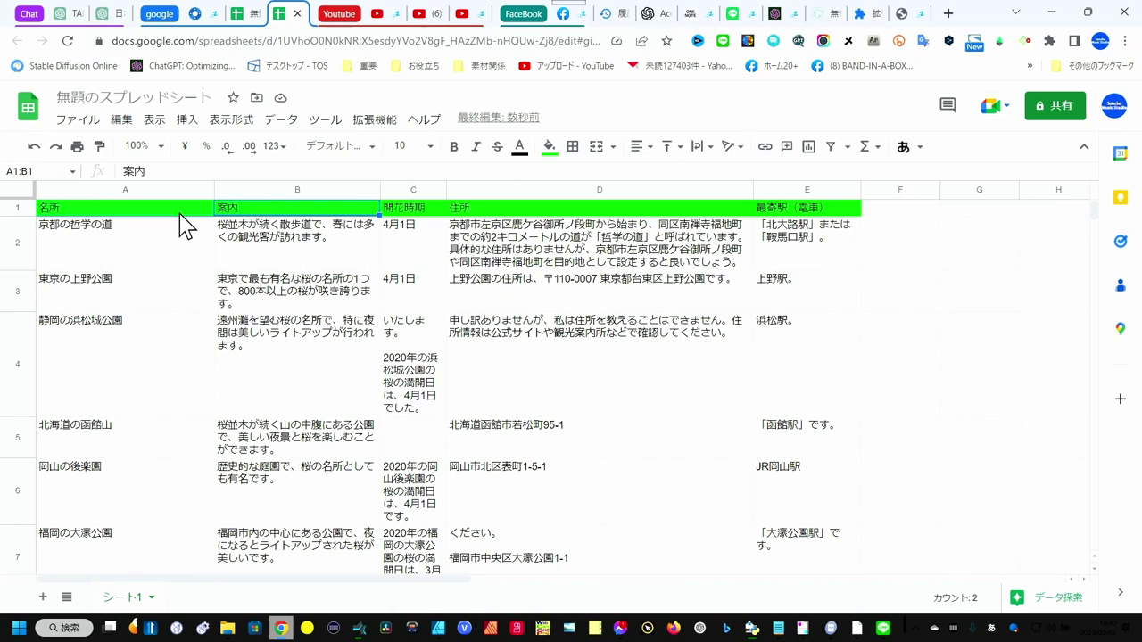
pyautogui.click(639, 147)
pyautogui.click(661, 179)
pyautogui.press('Down')
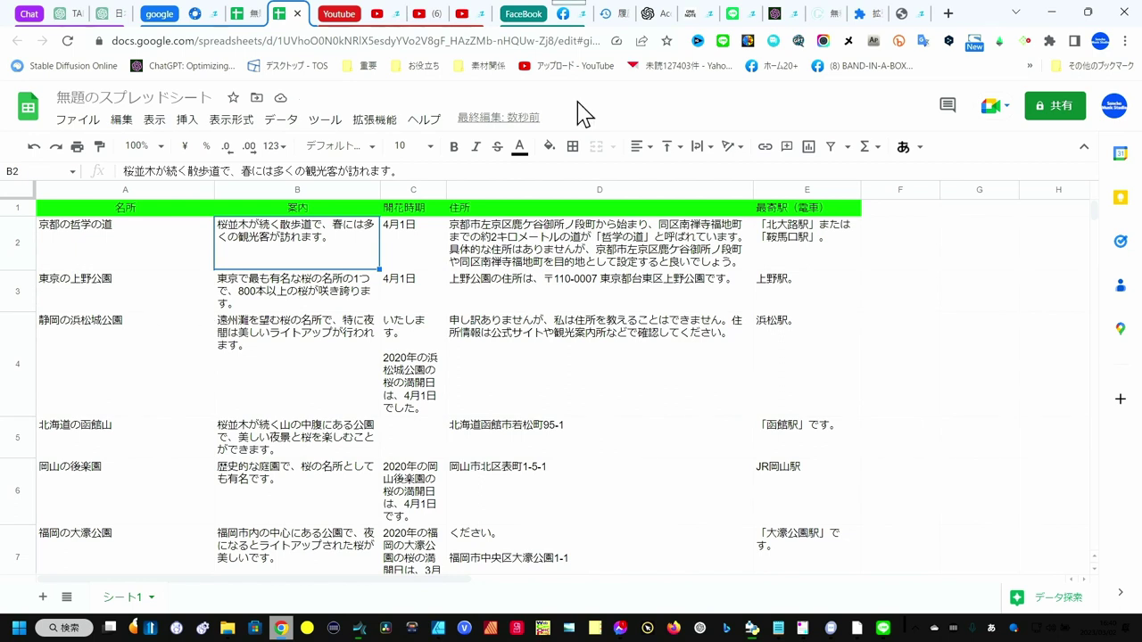
pyautogui.click(78, 120)
pyautogui.moveTo(155, 312)
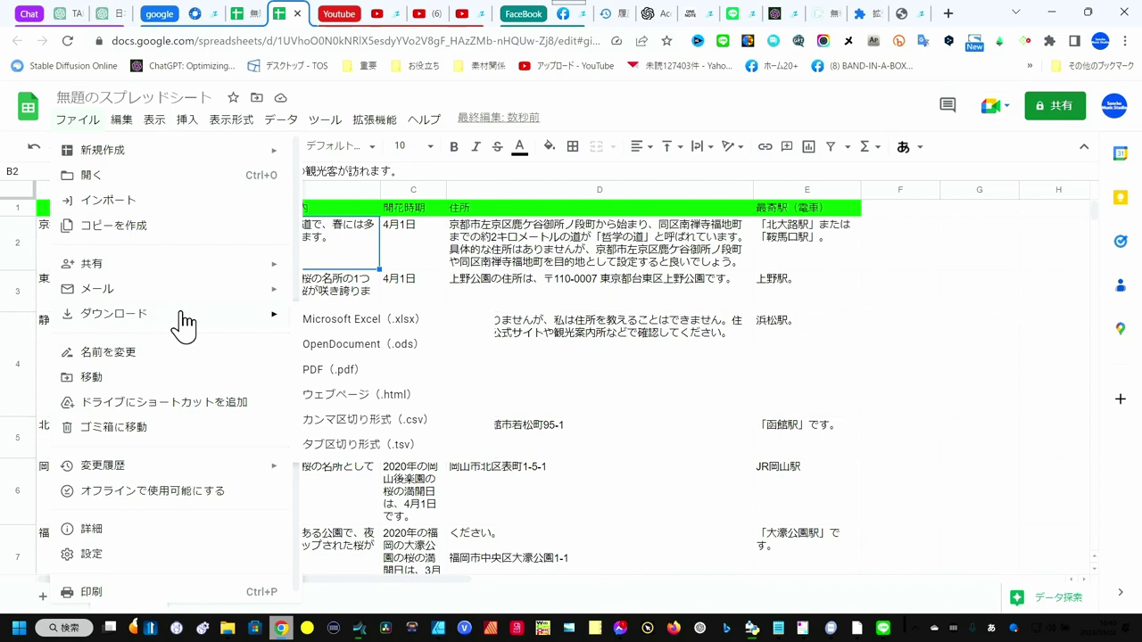
# Download the sheet as a Web page (.html) file named sakura.zip
pyautogui.click(341, 400)
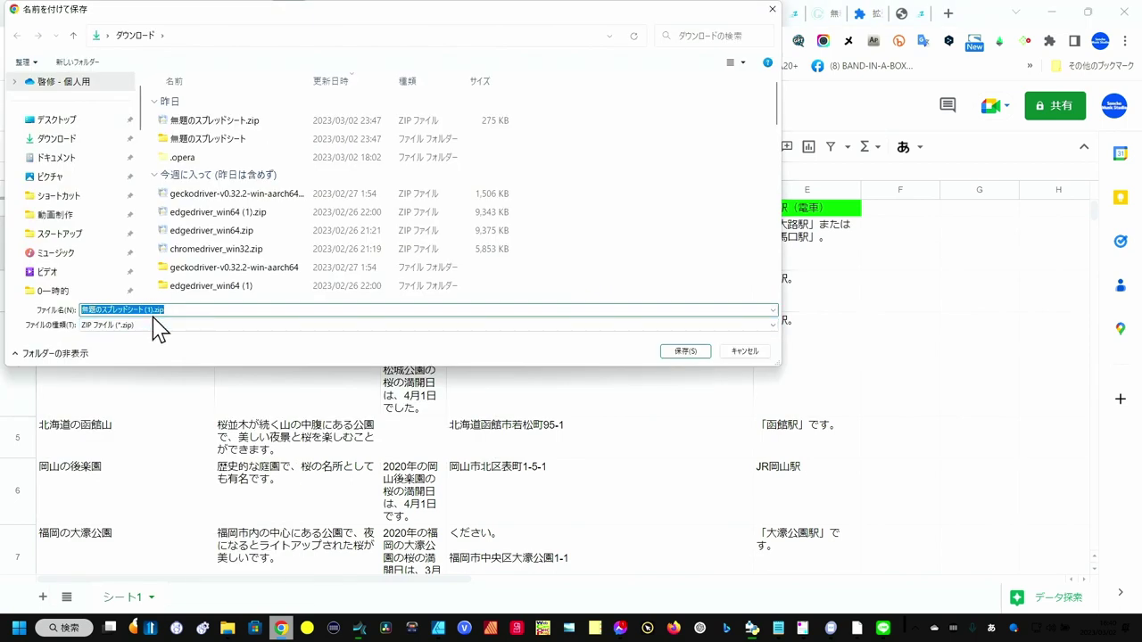
pyautogui.click(154, 310)
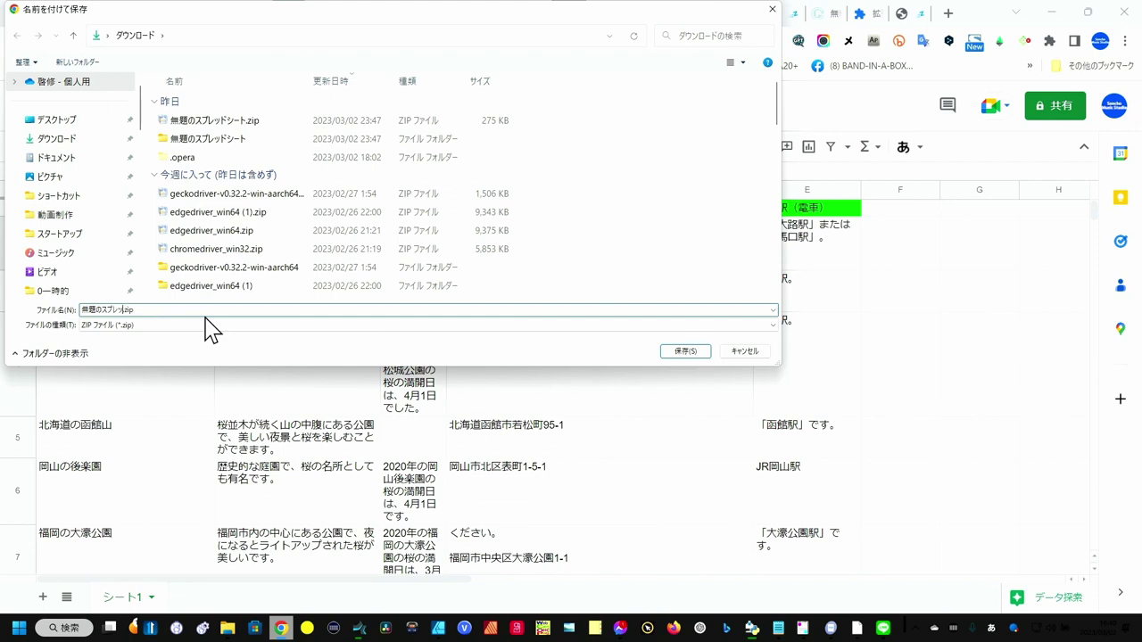
pyautogui.press('BackSpace')
pyautogui.press('BackSpace')
pyautogui.press('BackSpace')
pyautogui.write('sakura')
pyautogui.click(684, 352)
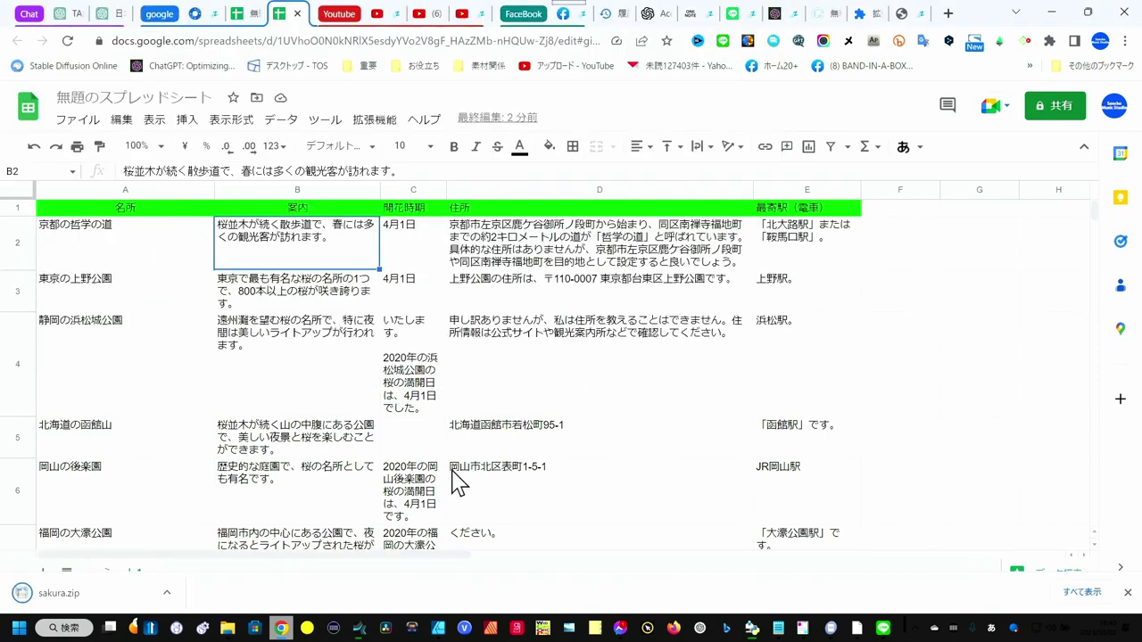
# Open the downloaded sakura.zip and bring its folder window to the front
pyautogui.click(167, 595)
pyautogui.click(225, 509)
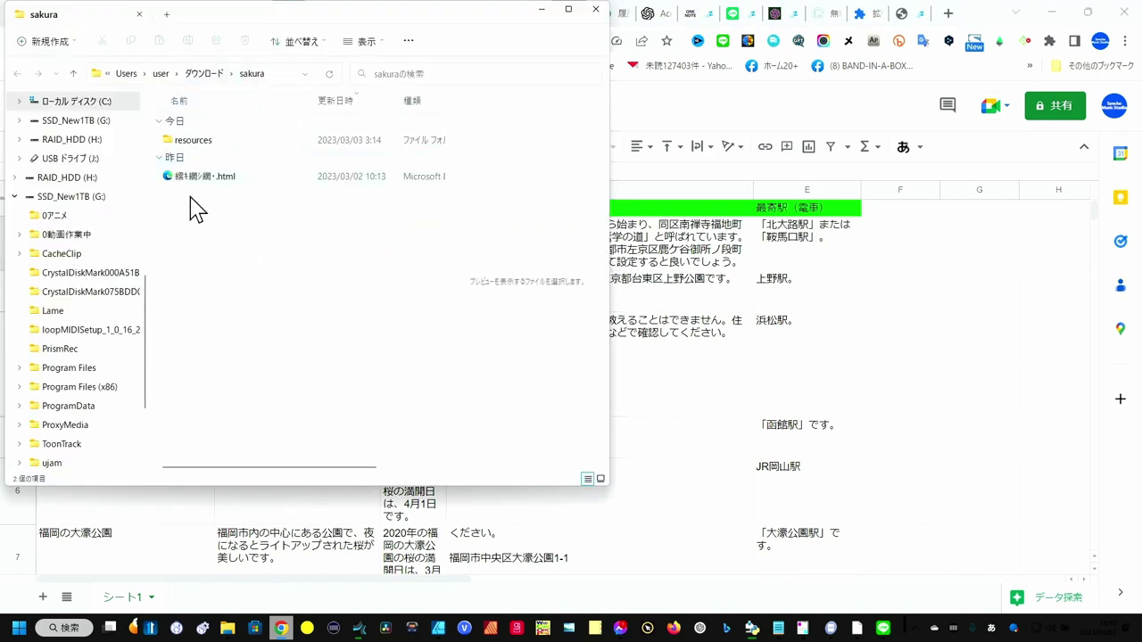
pyautogui.click(214, 236)
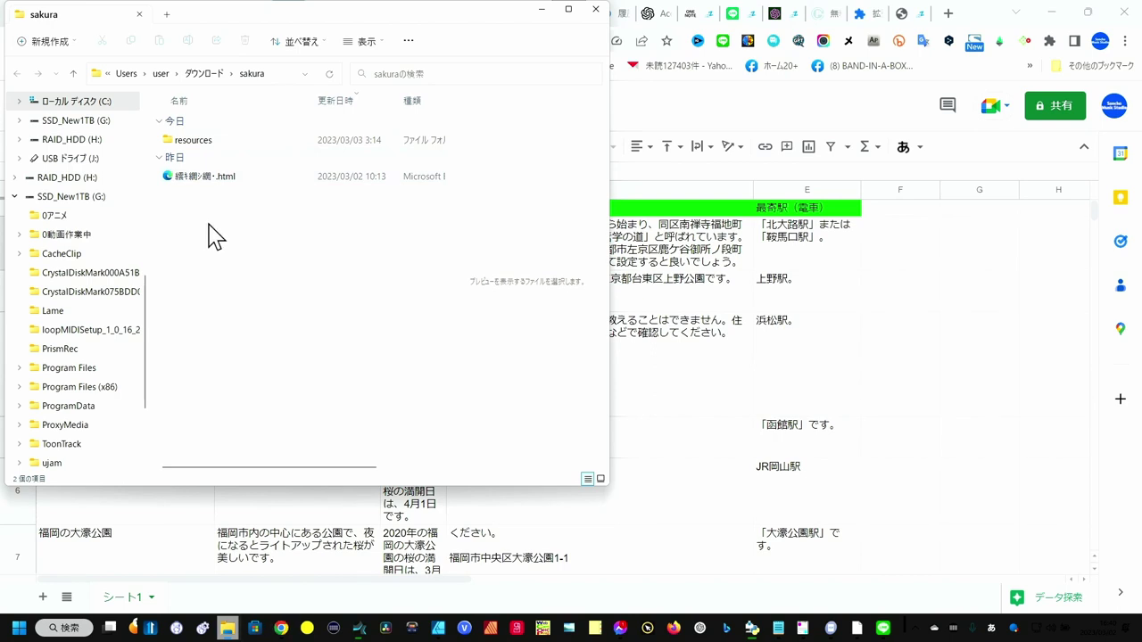
# Rename the exported HTML file to sakura.html, check the resources subfolder, then return to Downloads
pyautogui.click(186, 182)
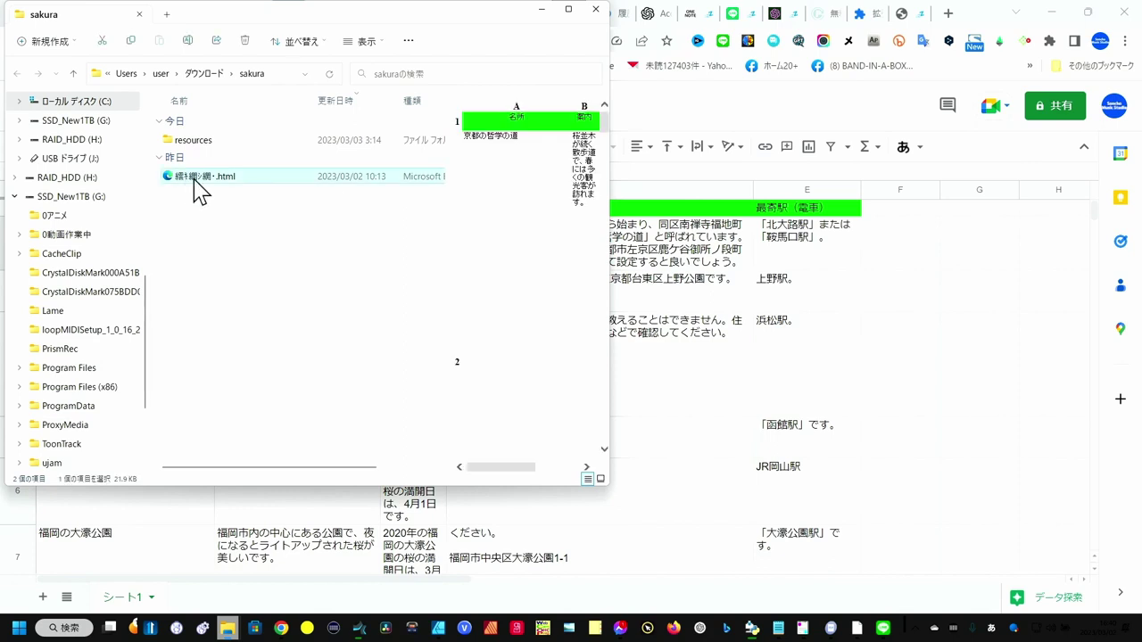
pyautogui.press('F2')
pyautogui.write('sakura')
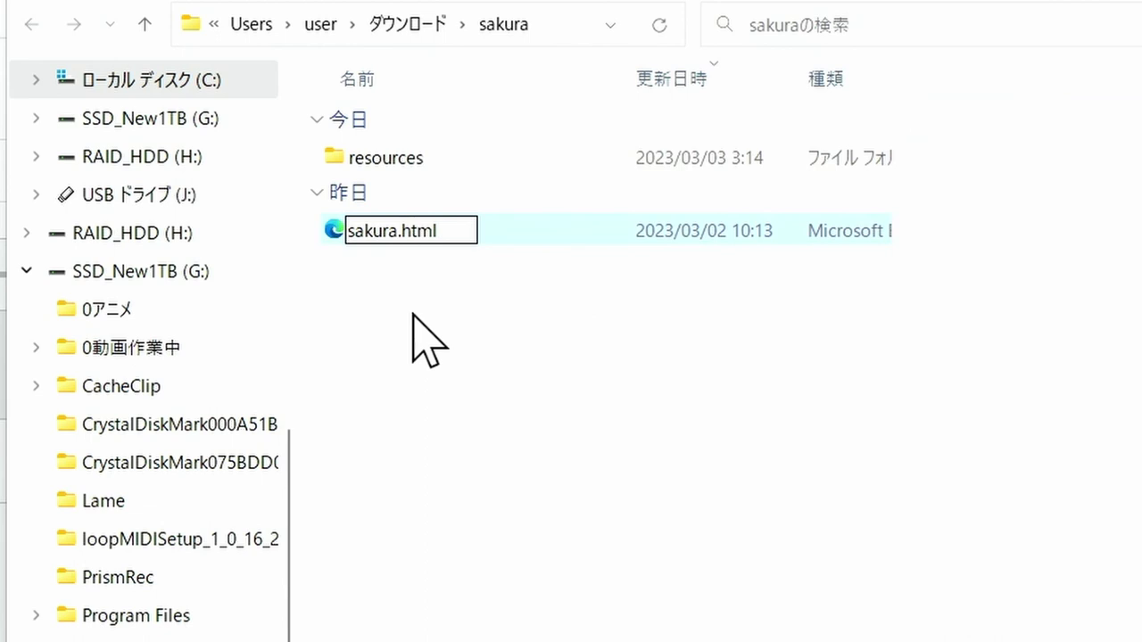
pyautogui.click(413, 314)
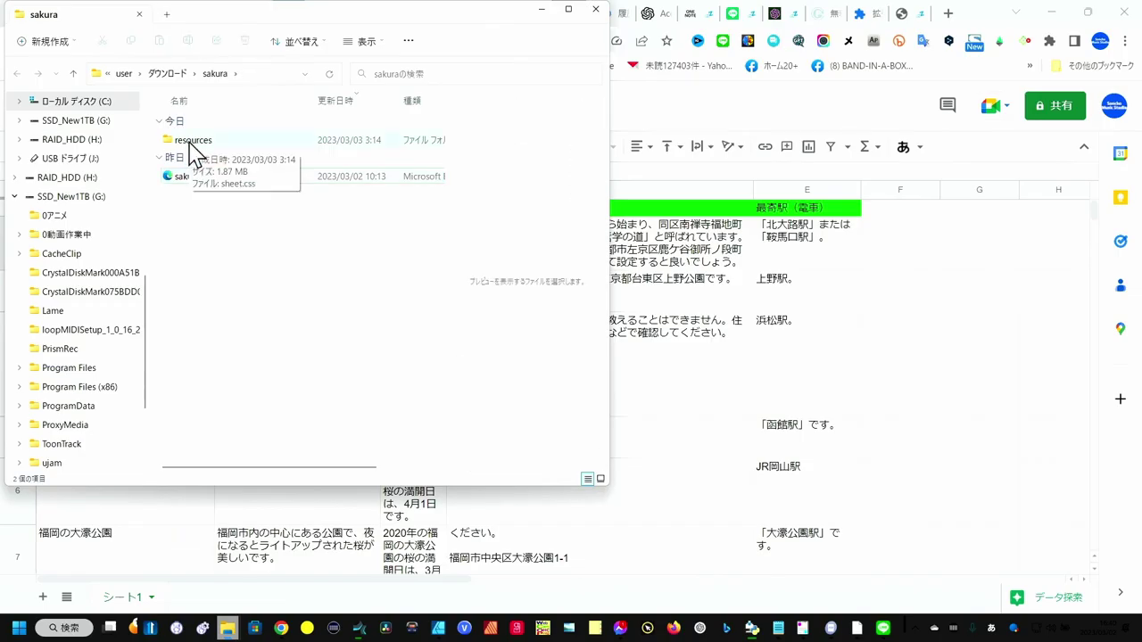
pyautogui.doubleClick(191, 146)
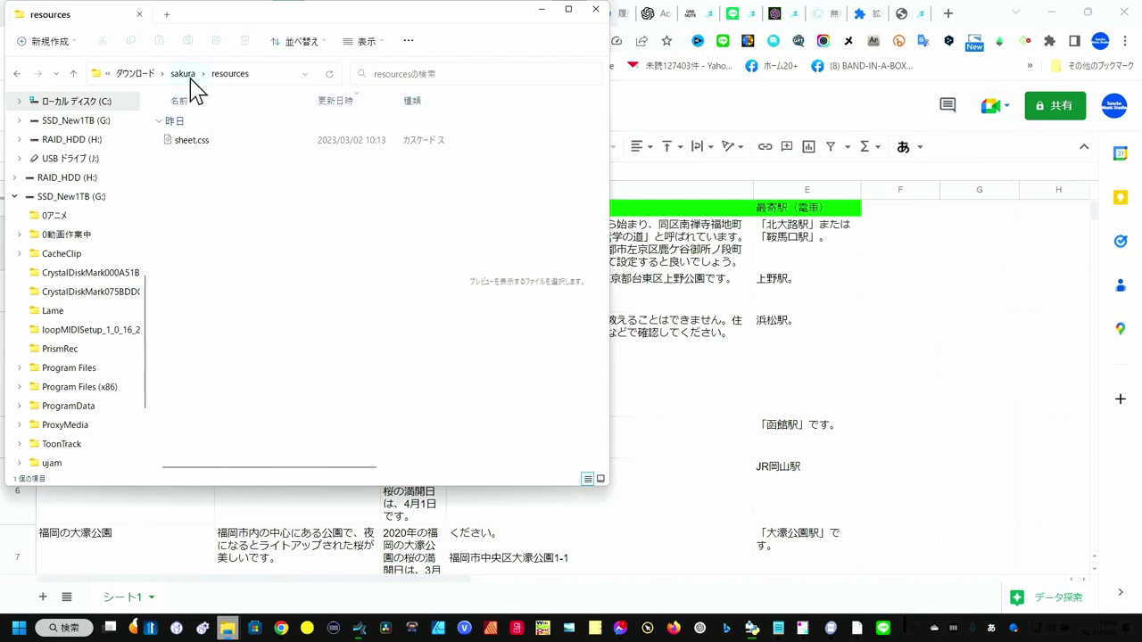
pyautogui.click(183, 74)
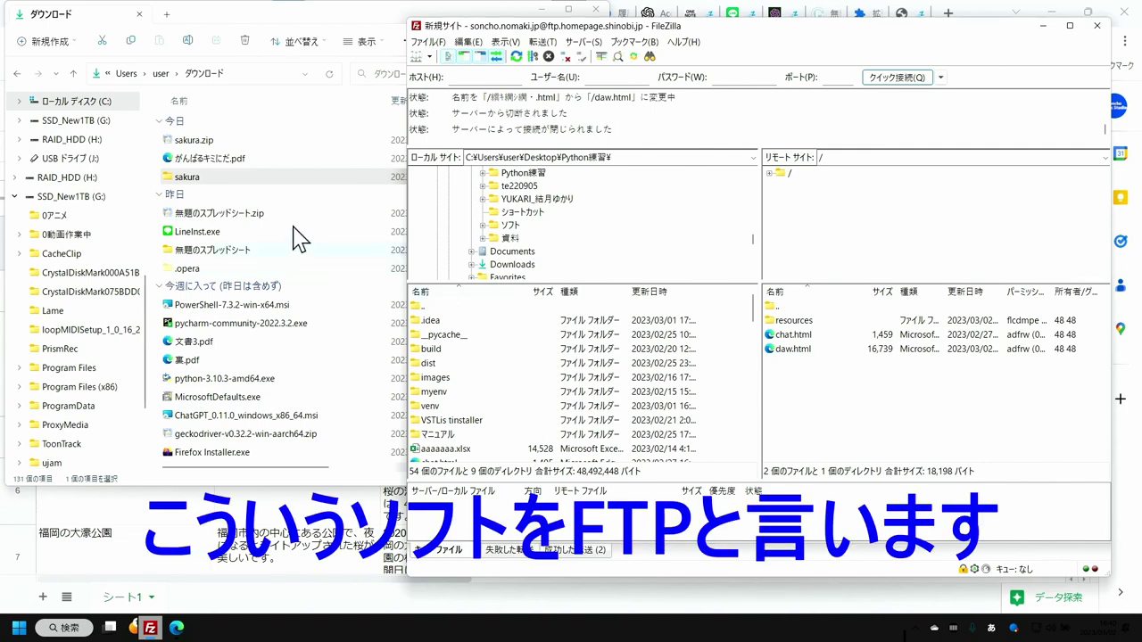
# Upload the sakura folder to the server root and open it in FileZilla's remote pane
pyautogui.moveTo(189, 177); pyautogui.dragTo(823, 412)
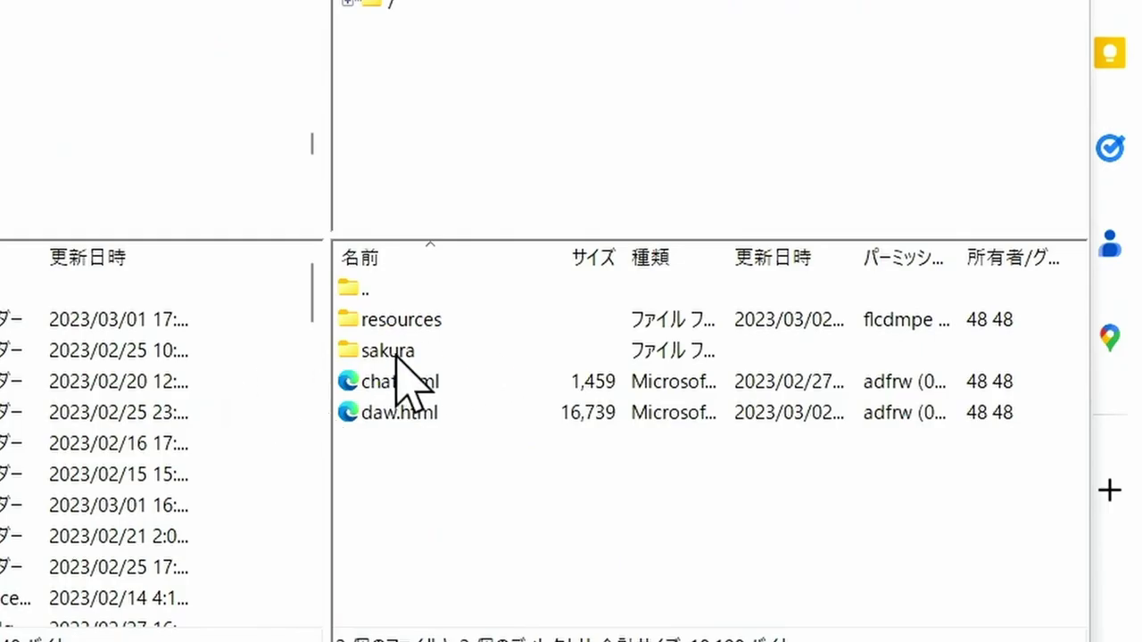
pyautogui.click(373, 355)
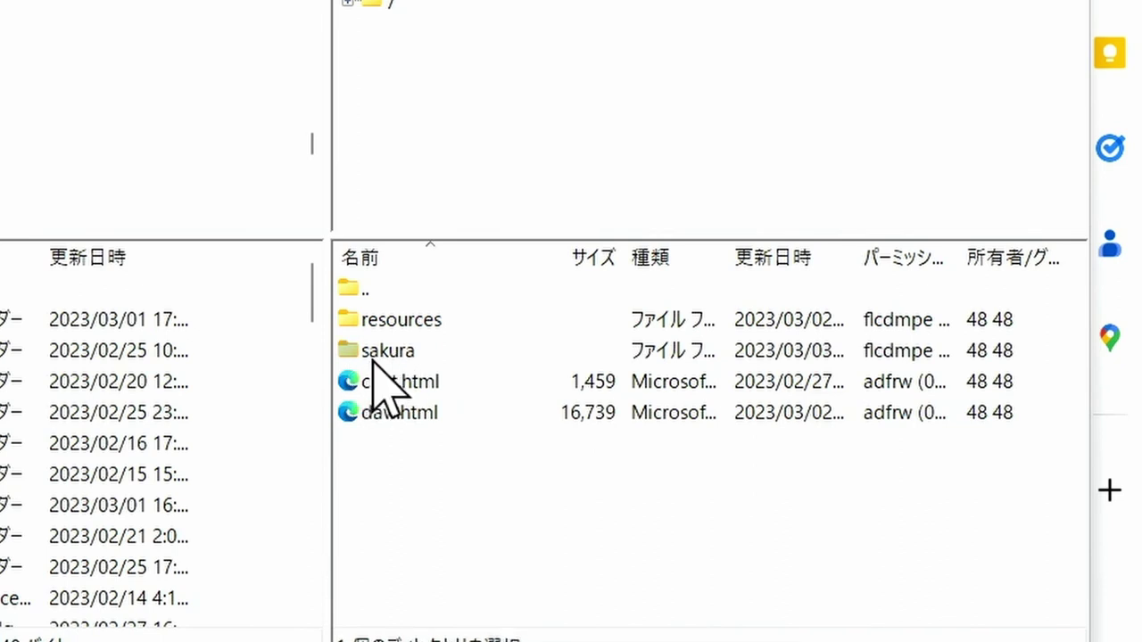
pyautogui.doubleClick(373, 357)
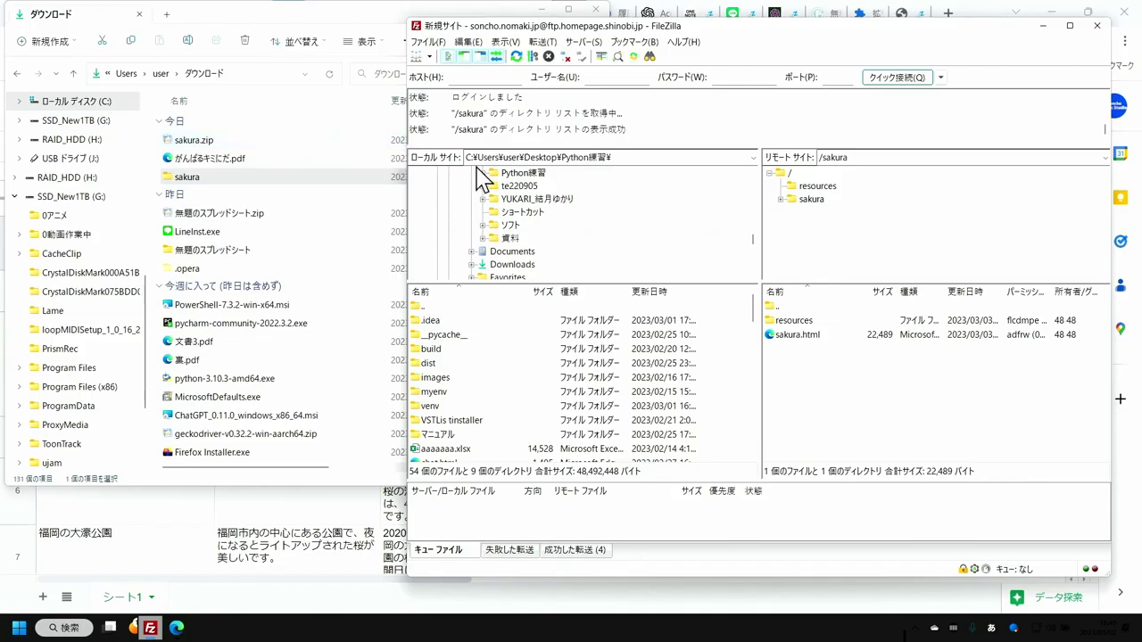
pyautogui.click(317, 18)
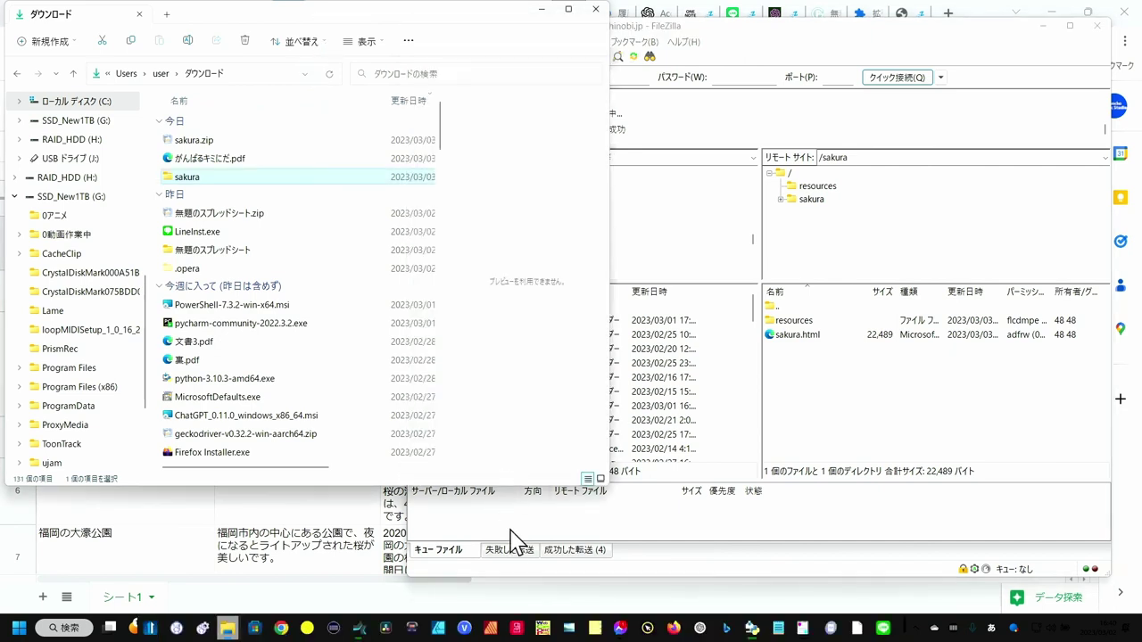
pyautogui.click(281, 628)
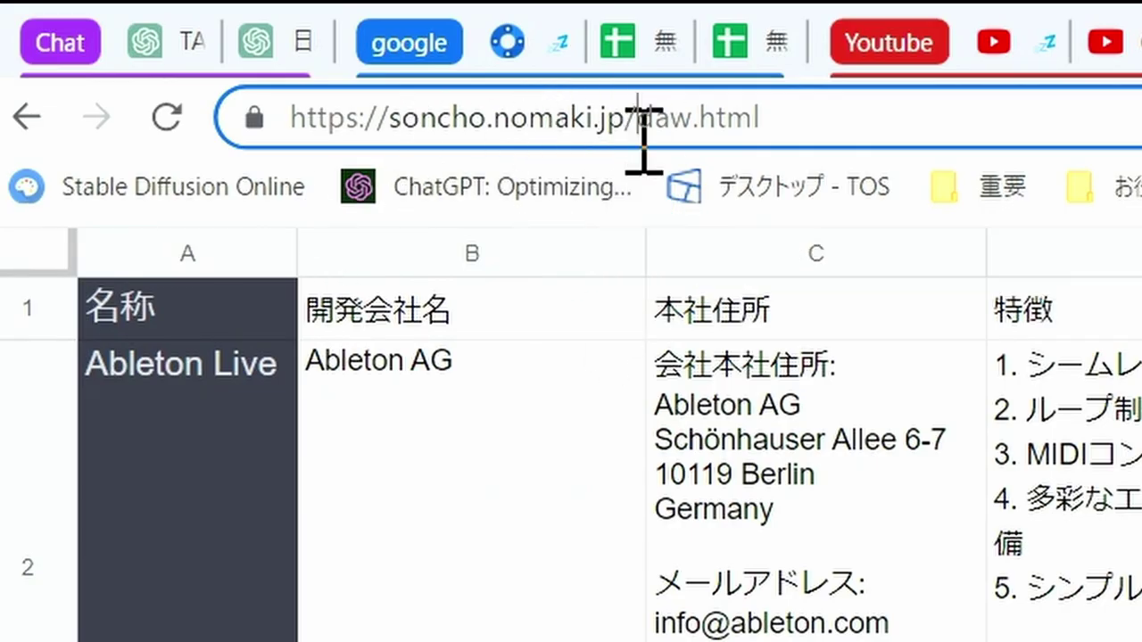
# Replace daw.html in the site address with sakura/sakura.html and load the page
pyautogui.moveTo(644, 125); pyautogui.dragTo(806, 117)
pyautogui.write('さく')
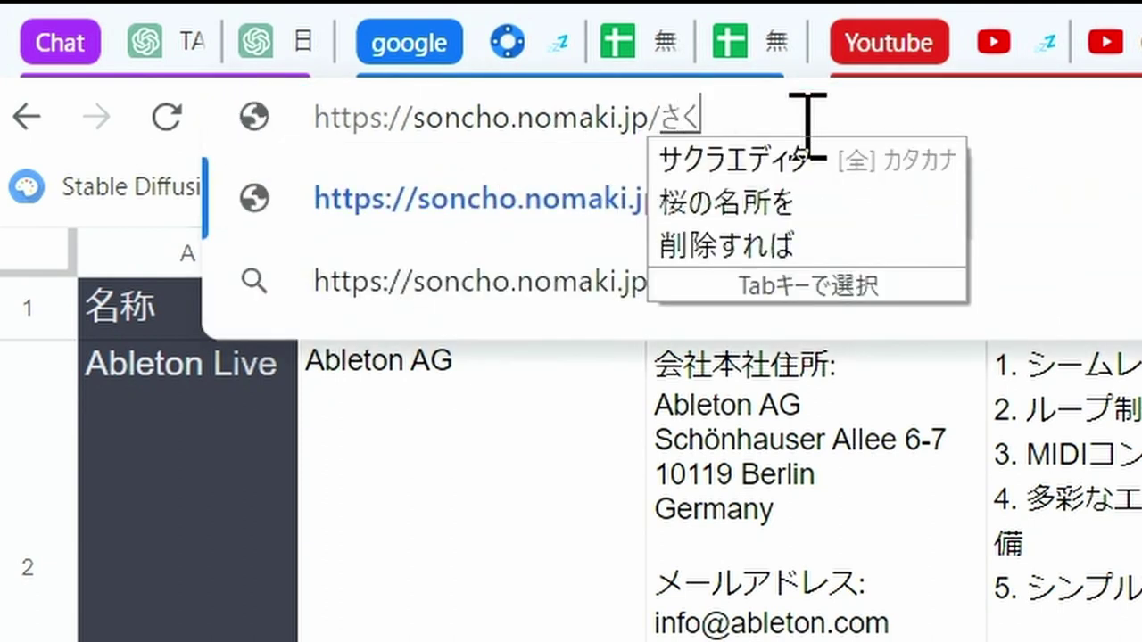
pyautogui.press('BackSpace')
pyautogui.press('BackSpace')
pyautogui.write('sakura/sakura')
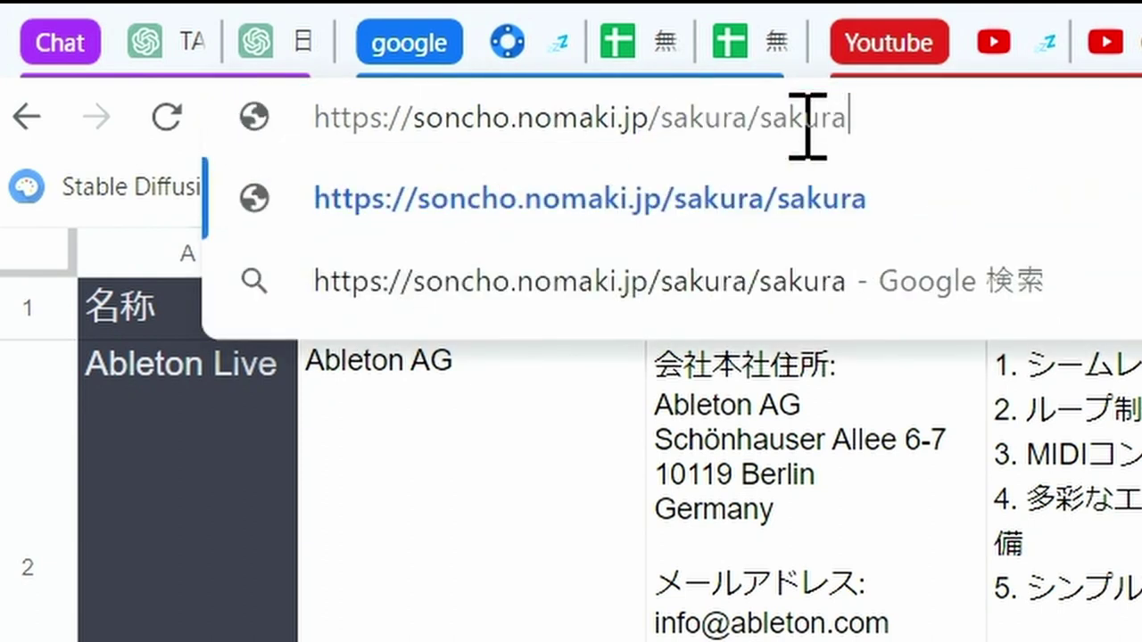
pyautogui.write('.h')
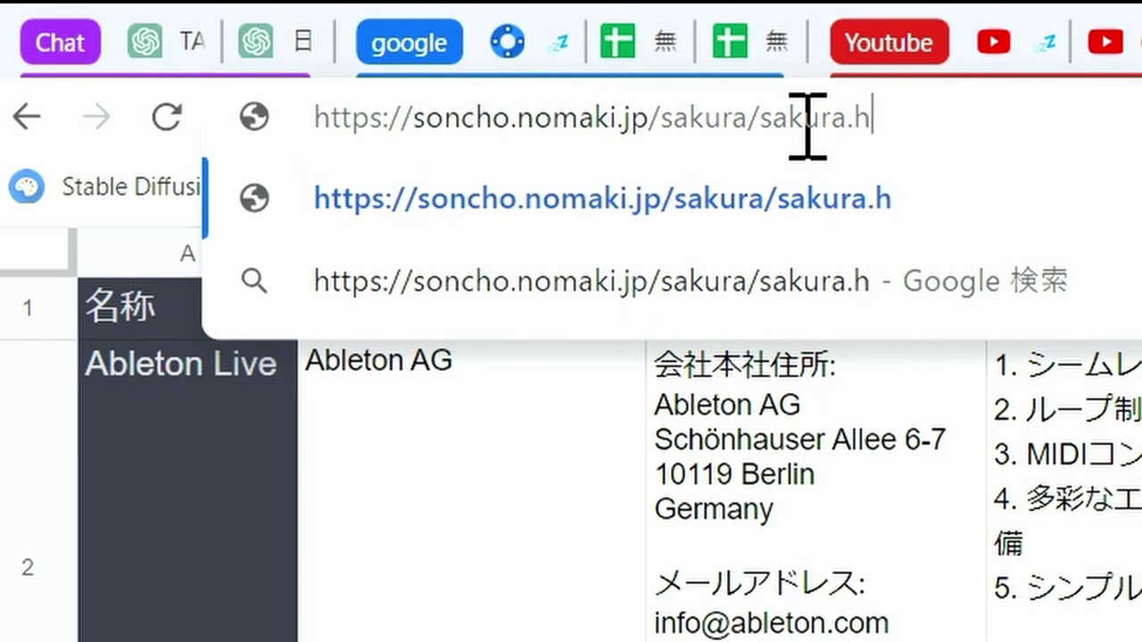
pyautogui.write('tml')
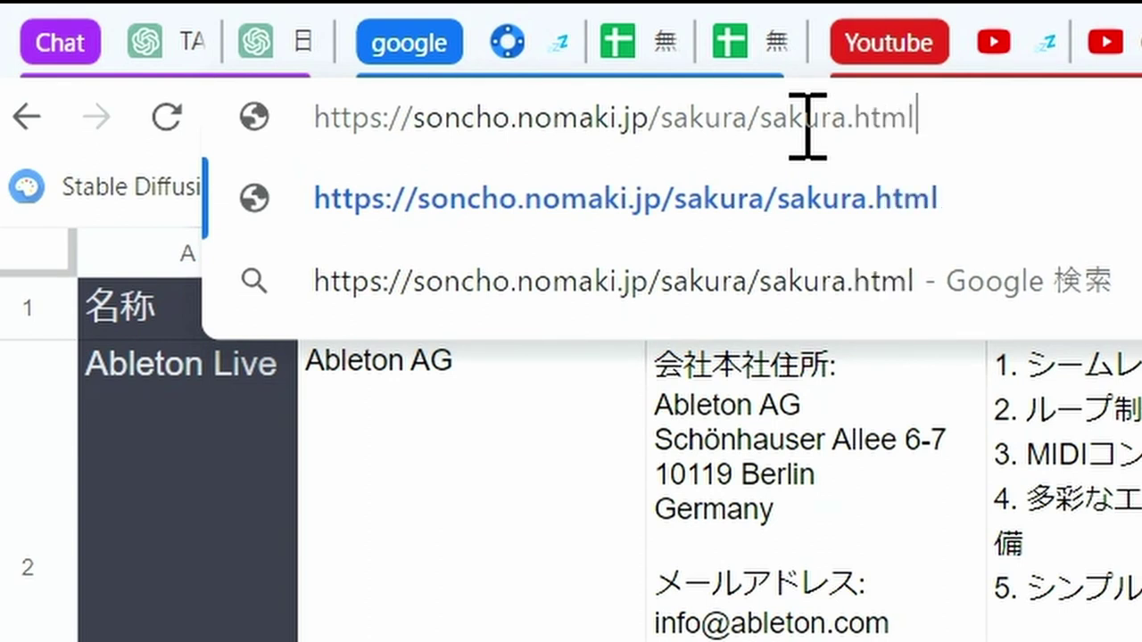
pyautogui.press('Return')
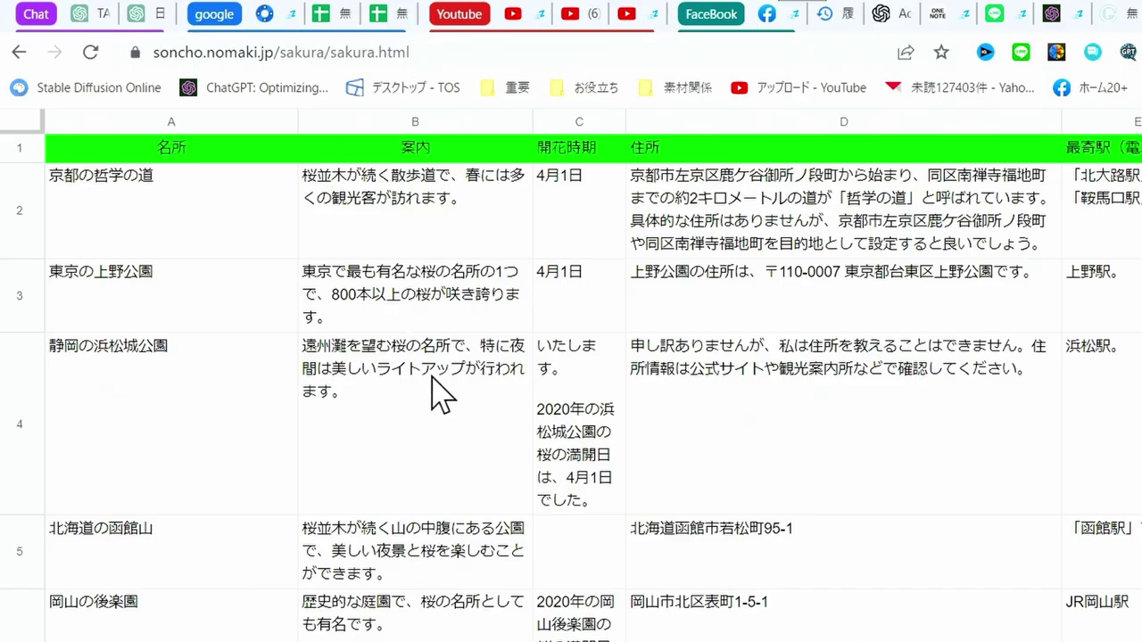
# Scroll through the published cherry blossom spots table to review it
pyautogui.scroll(-3, 440, 348)
pyautogui.scroll(-5, 440, 348)
pyautogui.scroll(-5, 446, 357)
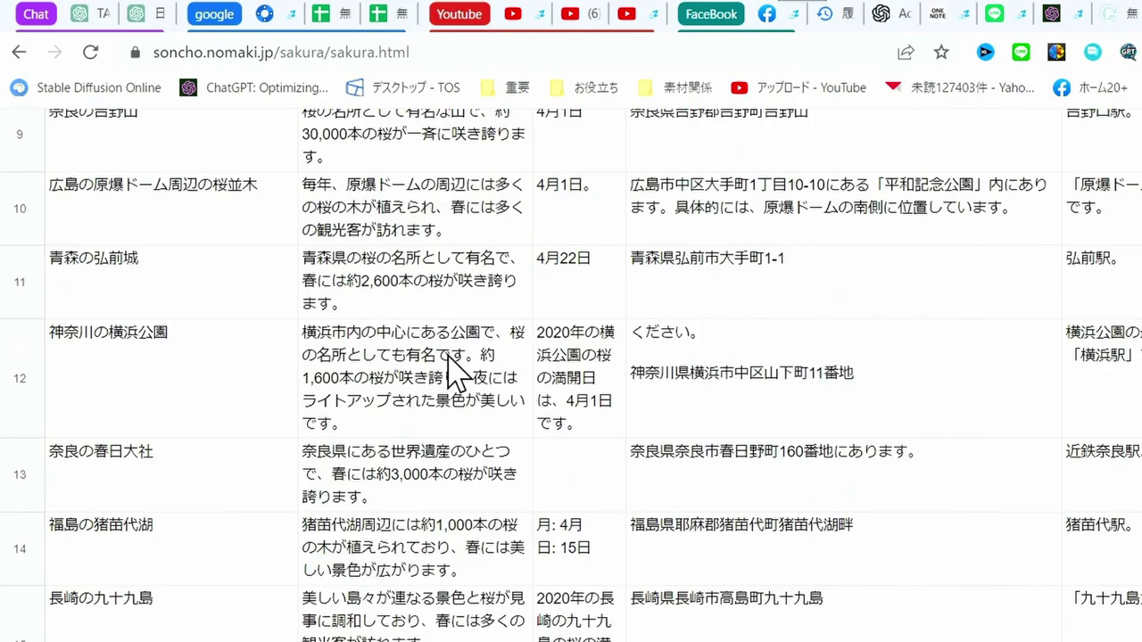
pyautogui.scroll(-5, 446, 362)
pyautogui.scroll(-5, 448, 366)
pyautogui.scroll(-5, 451, 370)
pyautogui.scroll(-5, 327, 268)
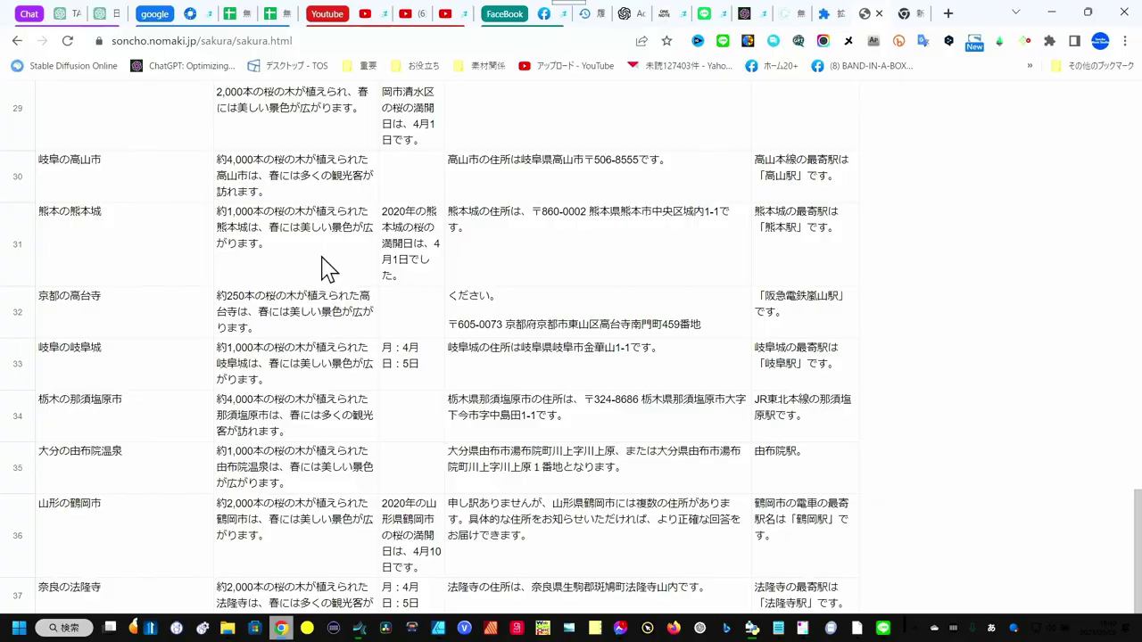
pyautogui.scroll(10, 326, 264)
pyautogui.scroll(10, 304, 252)
pyautogui.scroll(3, 303, 252)
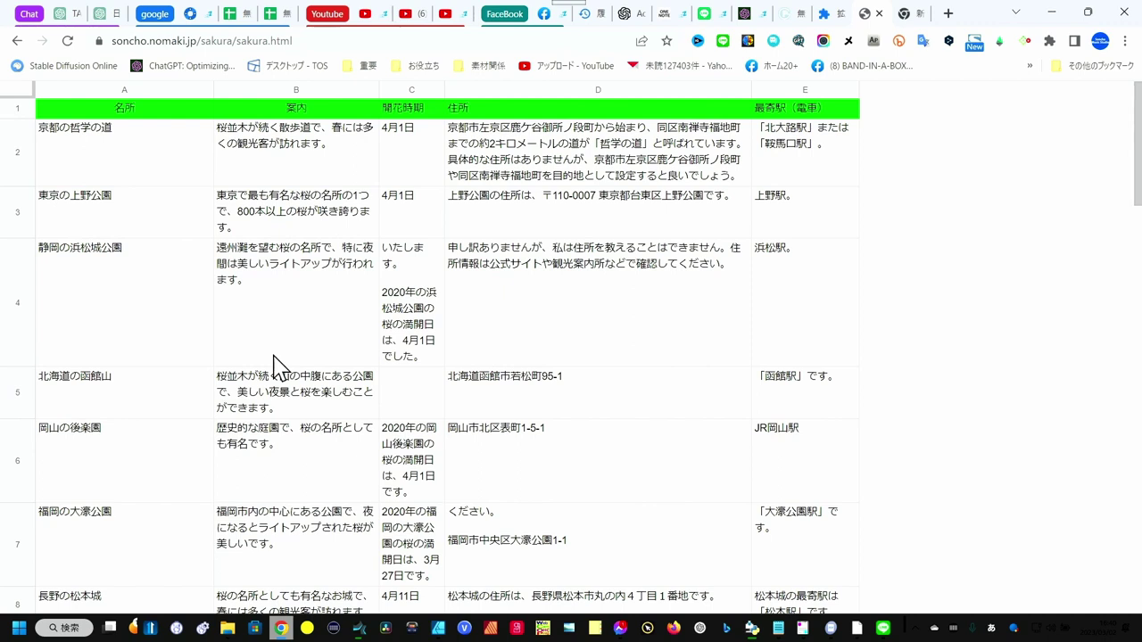
# Glance at the GPT for Sheets Marketplace listing, then return to the cherry blossom spreadsheet
pyautogui.click(263, 13)
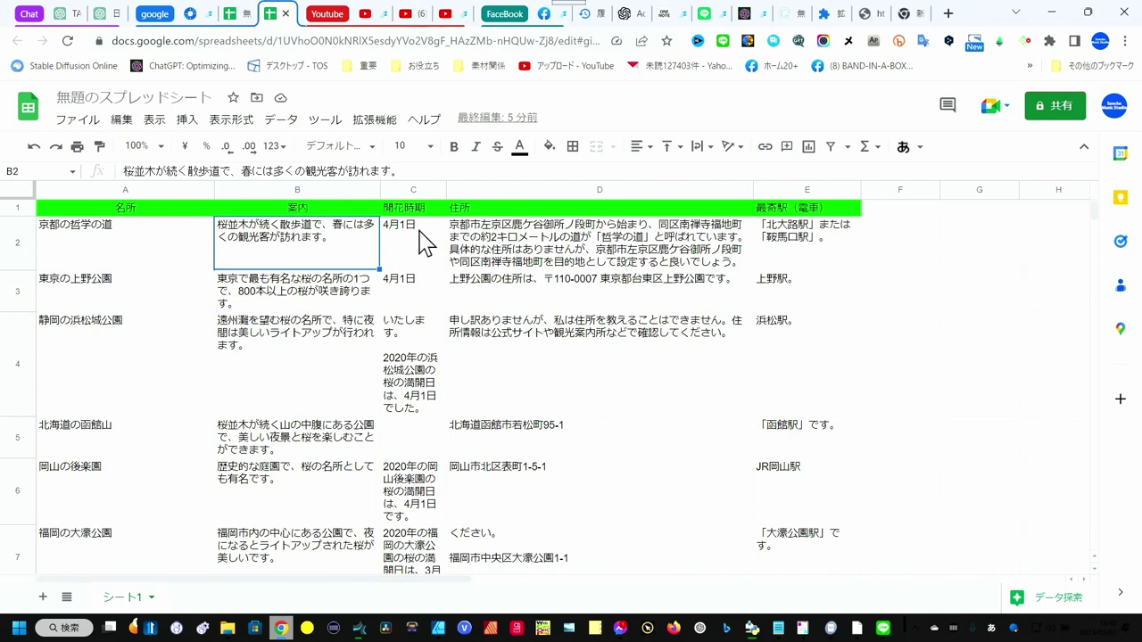
pyautogui.click(197, 13)
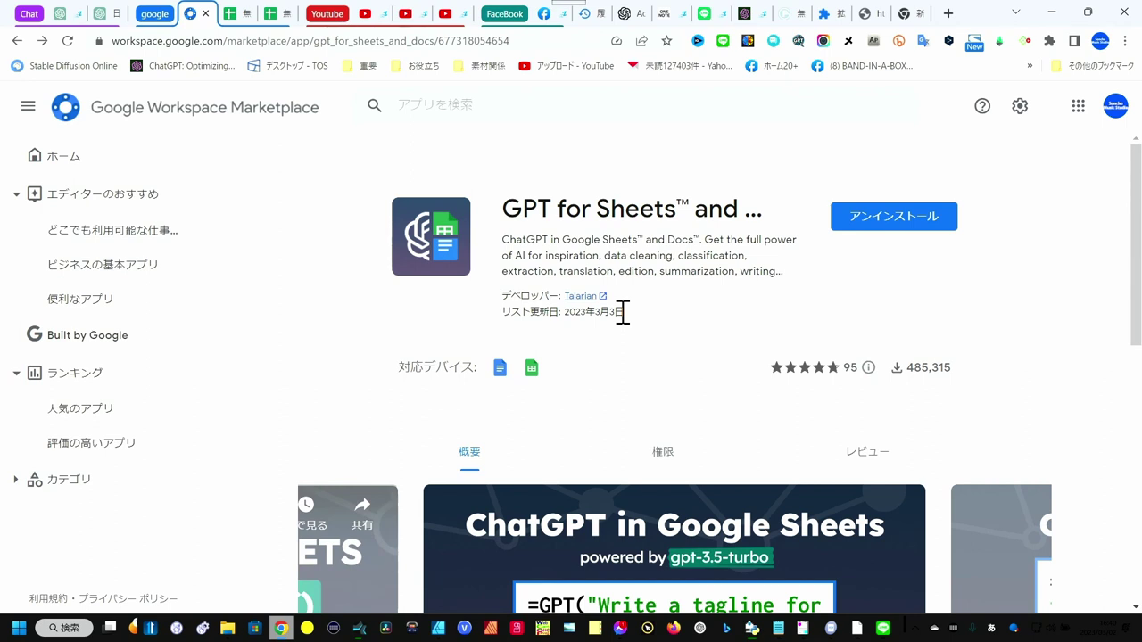
pyautogui.hotkey('ctrl', 'Tab')
pyautogui.hotkey('ctrl', 'Tab')
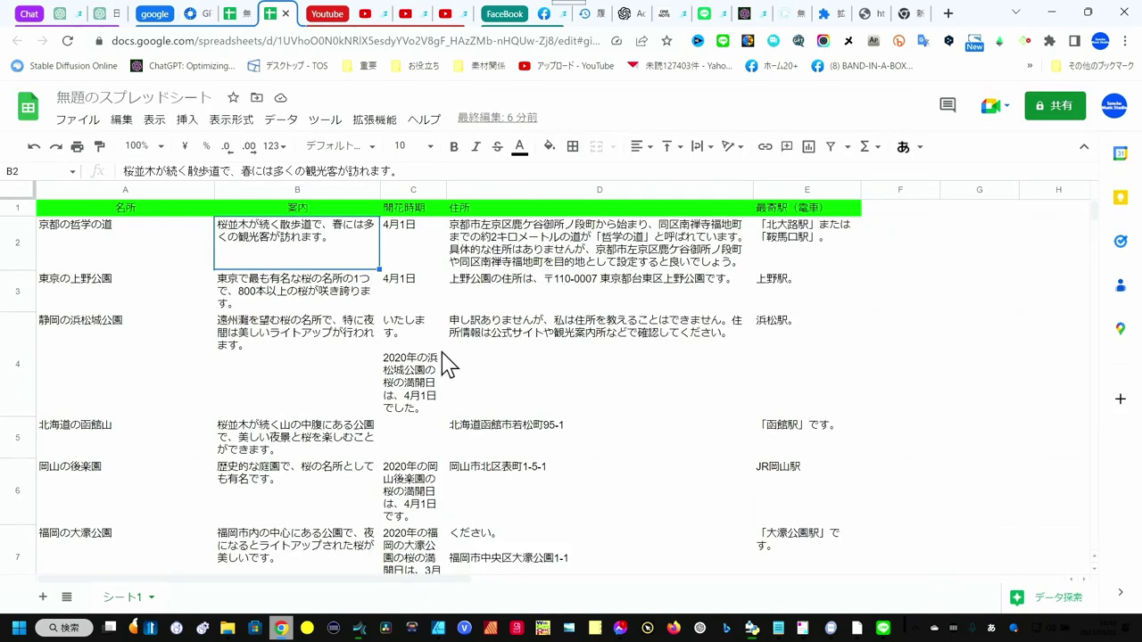
pyautogui.click(892, 248)
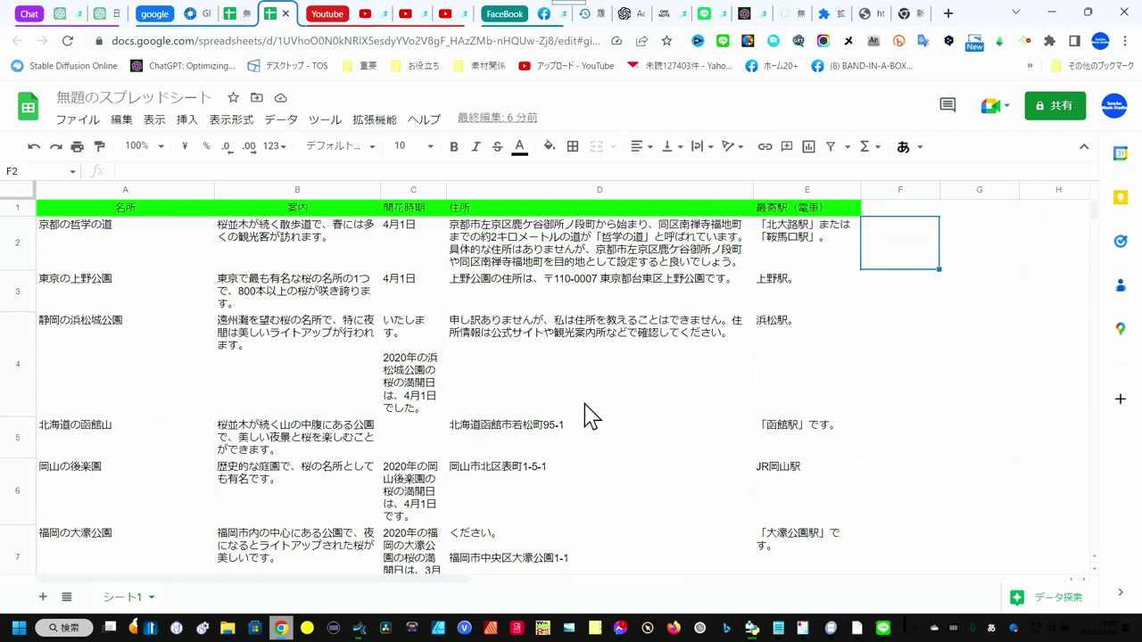
pyautogui.scroll(-4, 587, 401)
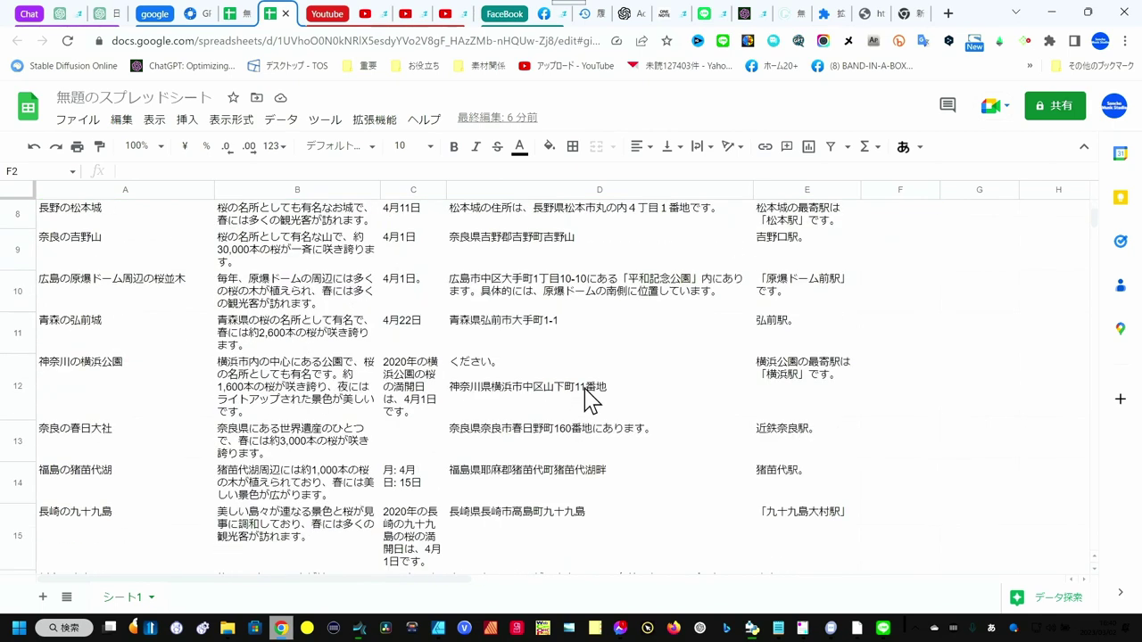
pyautogui.scroll(-2, 589, 399)
pyautogui.scroll(-3, 588, 398)
pyautogui.scroll(-3, 589, 399)
pyautogui.scroll(-3, 589, 398)
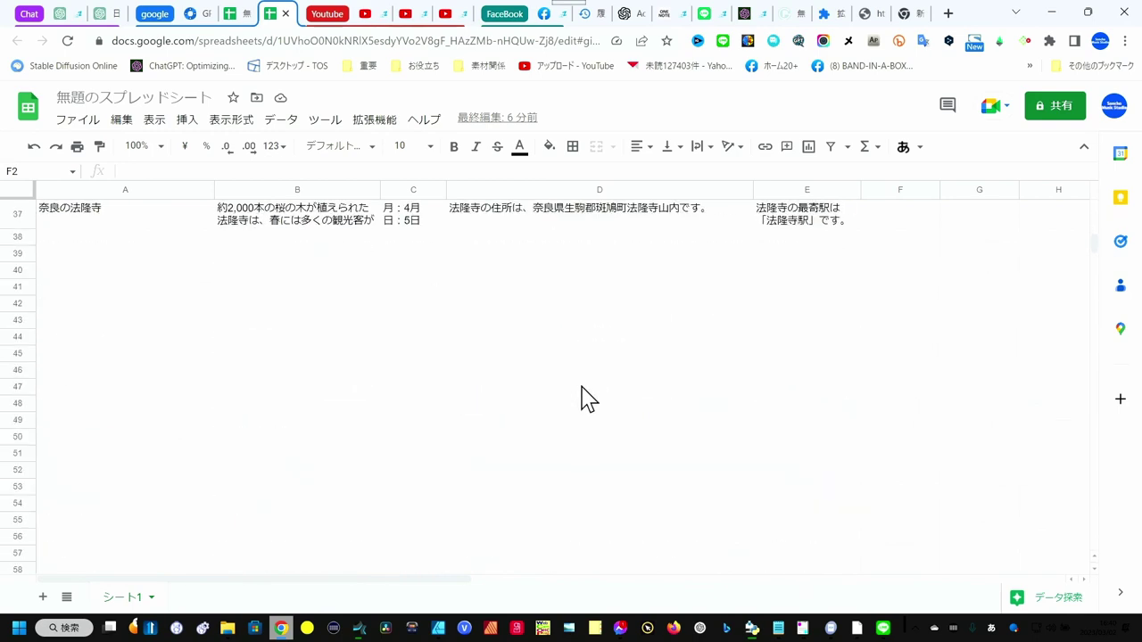
pyautogui.scroll(3, 589, 399)
pyautogui.scroll(3, 587, 395)
pyautogui.scroll(3, 586, 393)
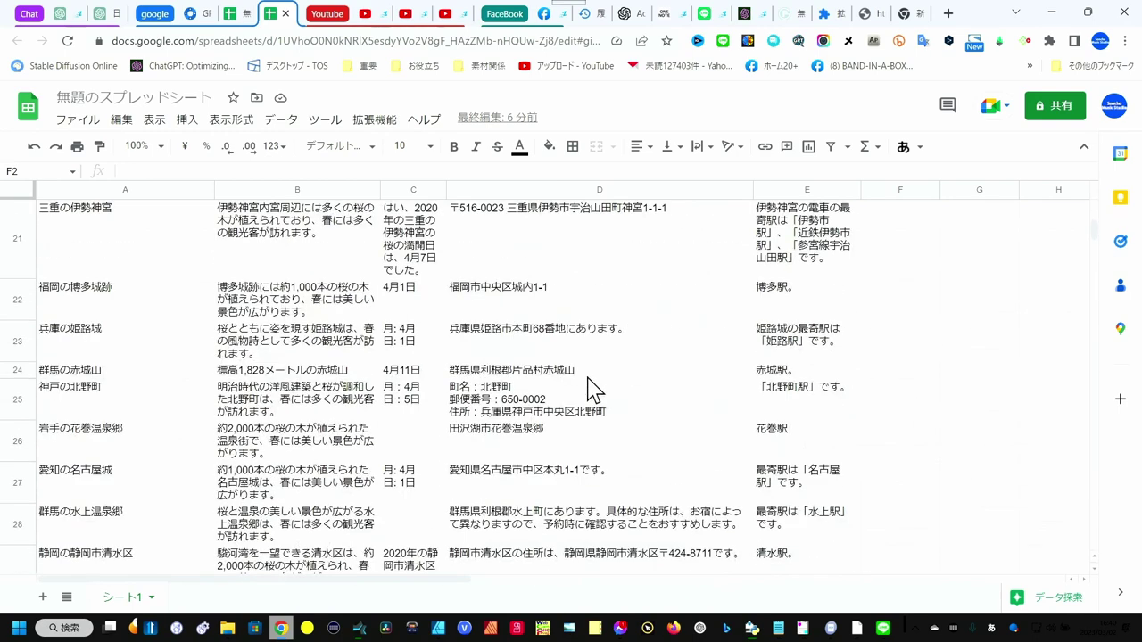
pyautogui.scroll(3, 584, 390)
pyautogui.scroll(3, 580, 385)
pyautogui.scroll(3, 561, 384)
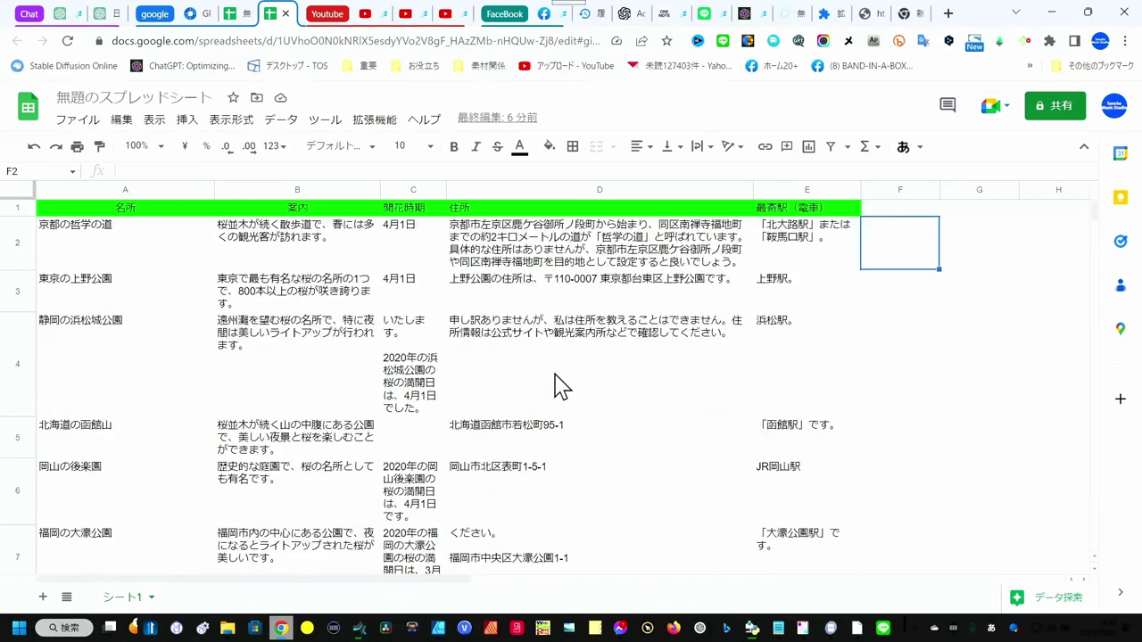